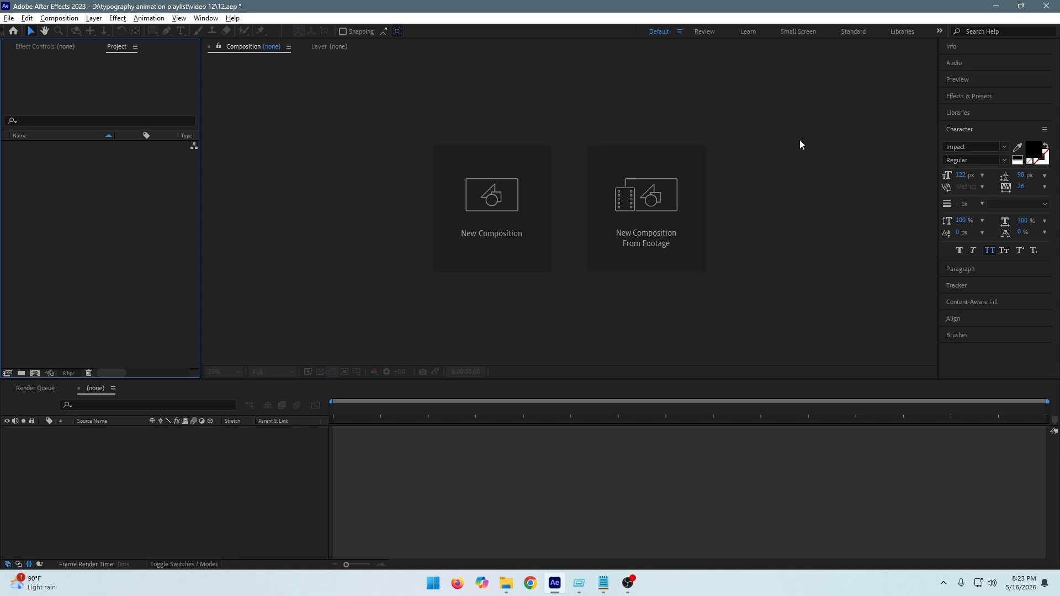
- Create a composition named Render at 1920 x 1080, 30 fps, full resolution, starting at 0:00:00:00 with a 15-second duration
{"action": "left_click", "coordinate": [491, 240]}
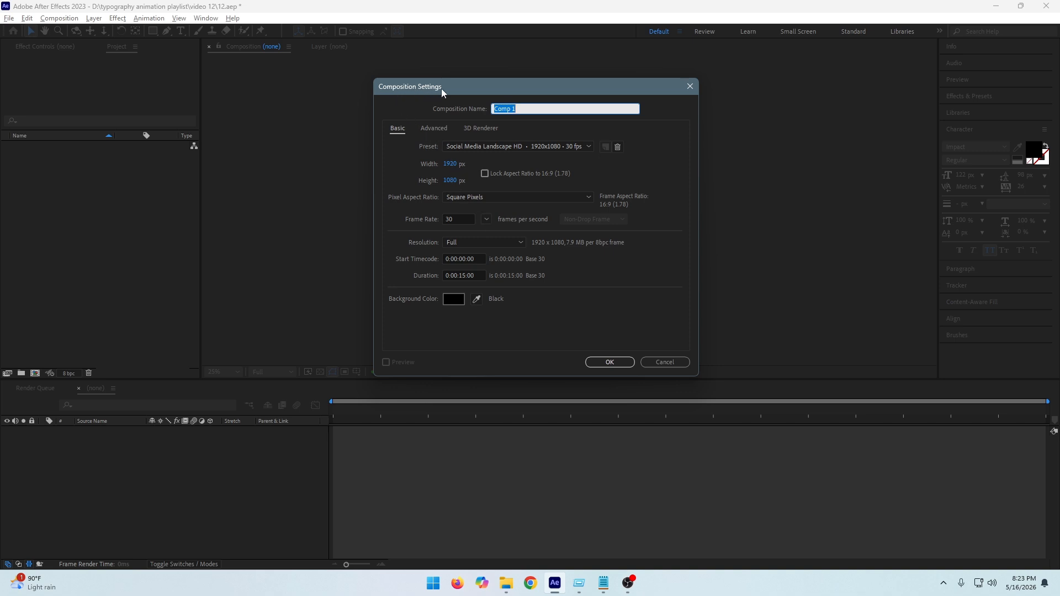
{"action": "left_click_drag", "start_coordinate": [440, 92], "coordinate": [404, 102]}
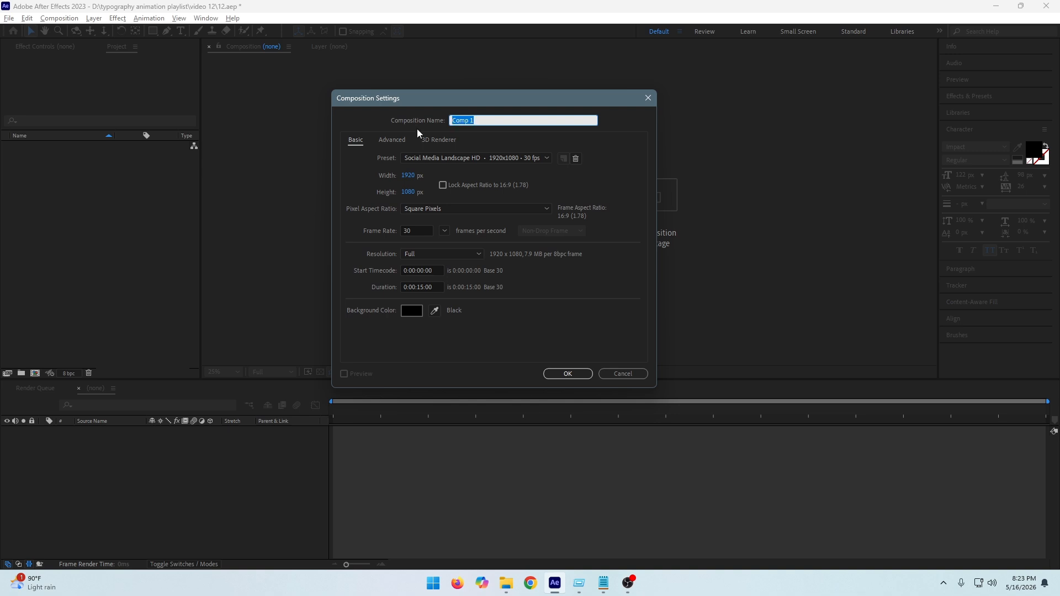
{"action": "type", "text": "Render"}
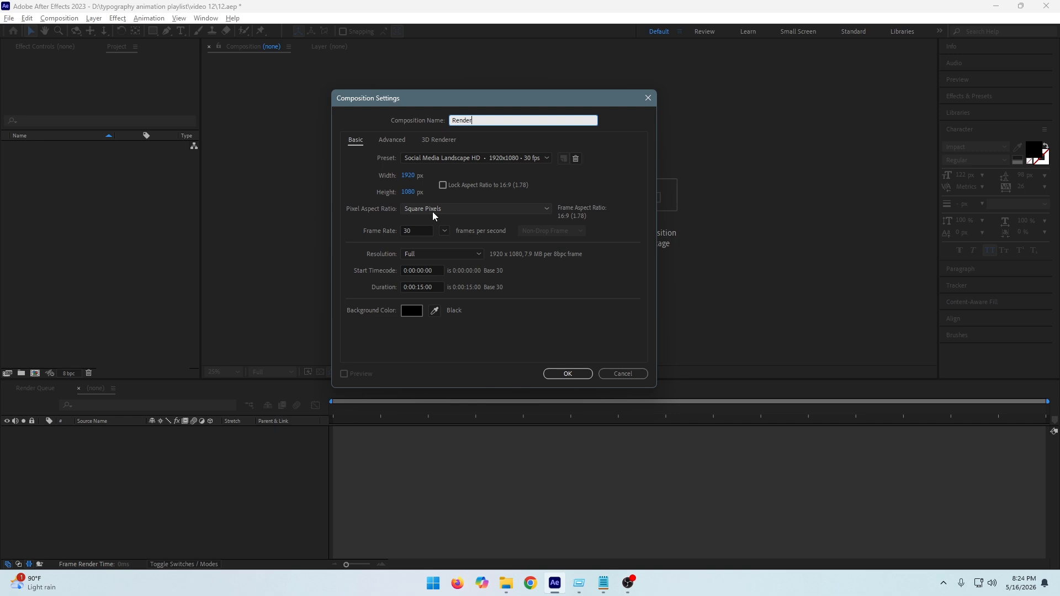
{"action": "left_click", "coordinate": [406, 232]}
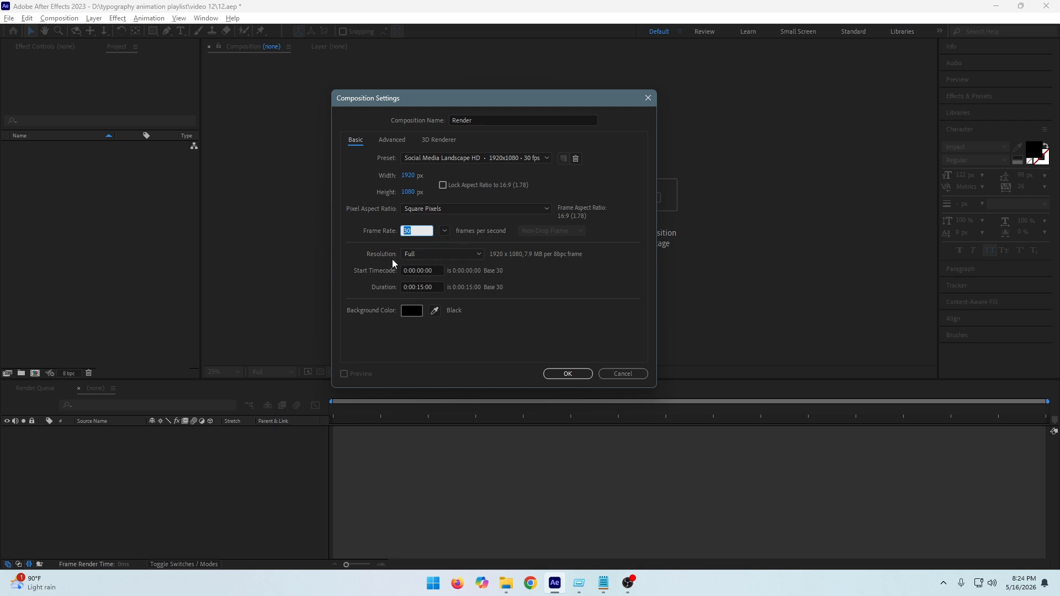
{"action": "left_click", "coordinate": [465, 252]}
{"action": "left_click", "coordinate": [426, 266]}
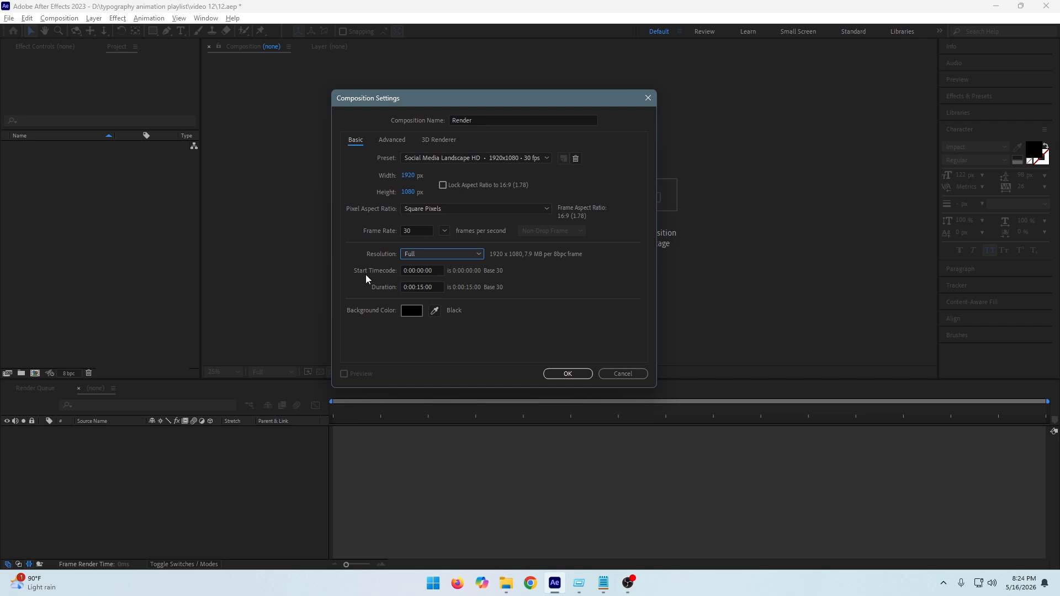
{"action": "left_click", "coordinate": [428, 270]}
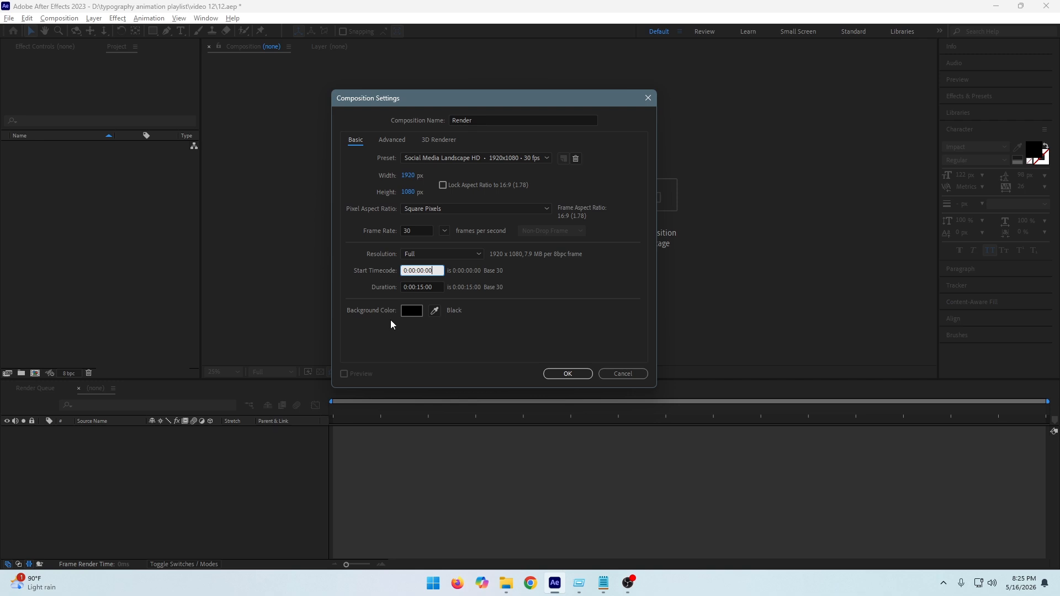
{"action": "left_click", "coordinate": [562, 377]}
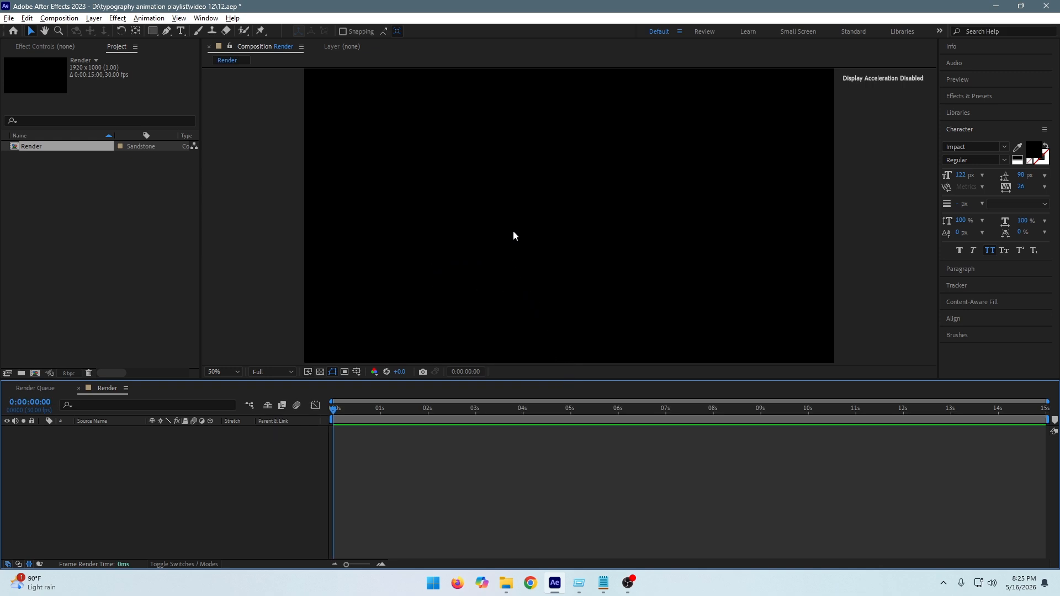
- Create a second composition named Text with the same 1920 x 1080, 30 fps, 15-second settings
{"action": "key", "text": "comma"}
{"action": "key", "text": "comma"}
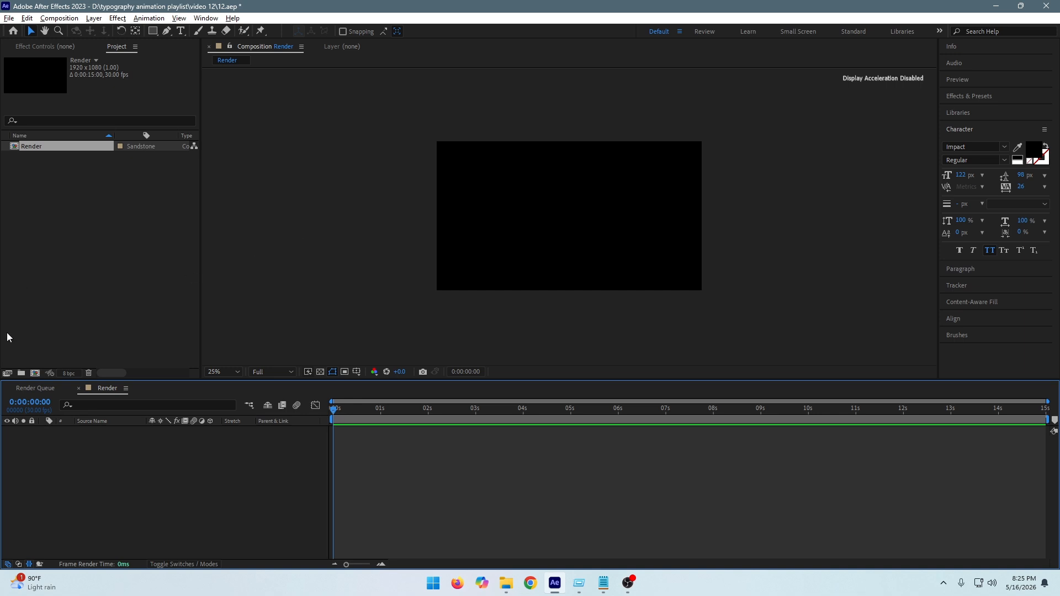
{"action": "left_click", "coordinate": [34, 373]}
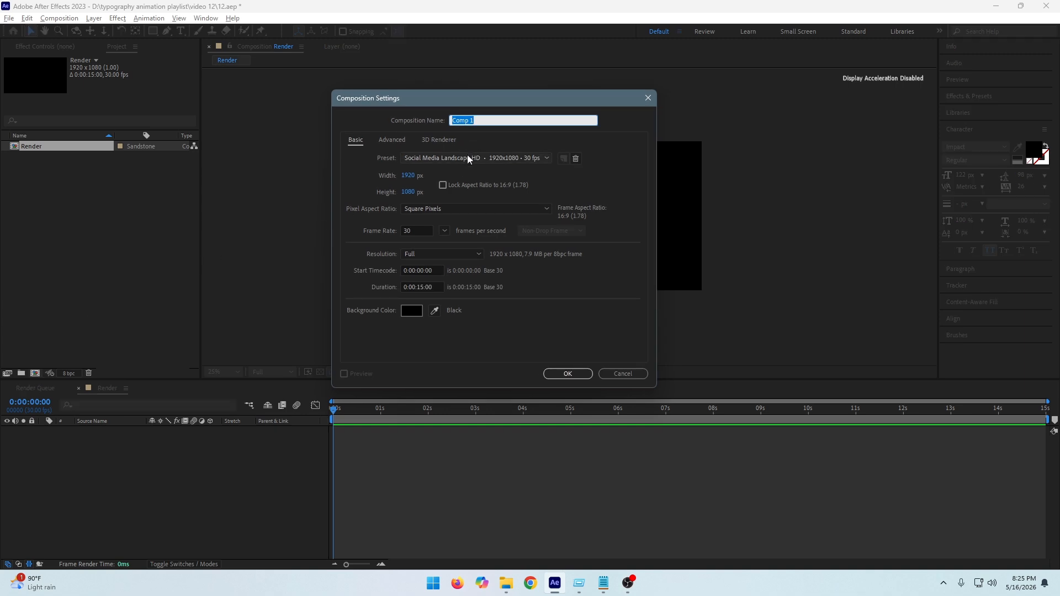
{"action": "type", "text": "Text"}
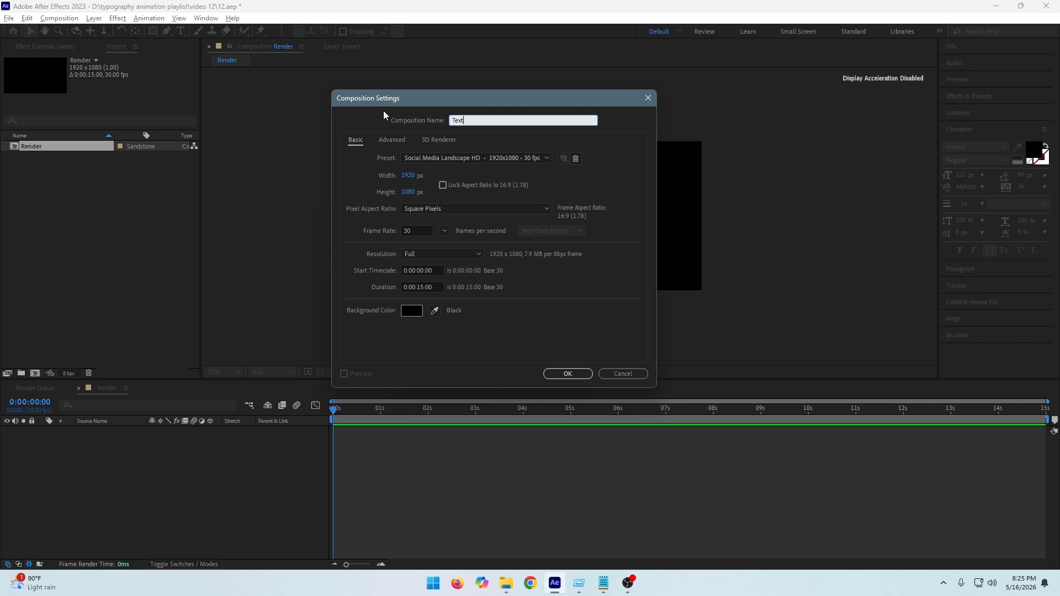
{"action": "left_click", "coordinate": [568, 374]}
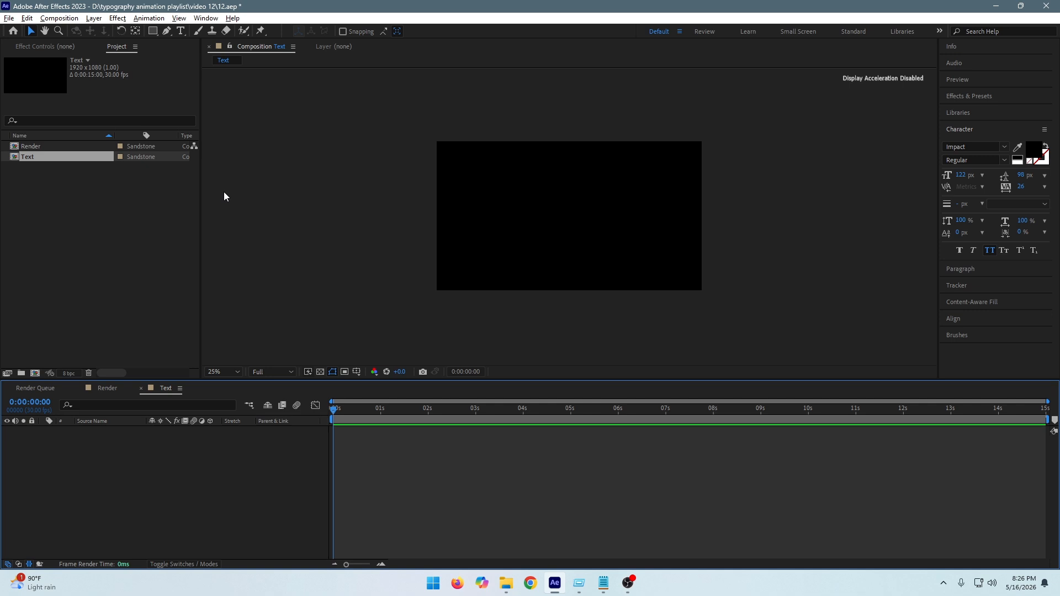
- Add a text layer reading "make smart choices in your life" to the Text composition
{"action": "left_click", "coordinate": [181, 31]}
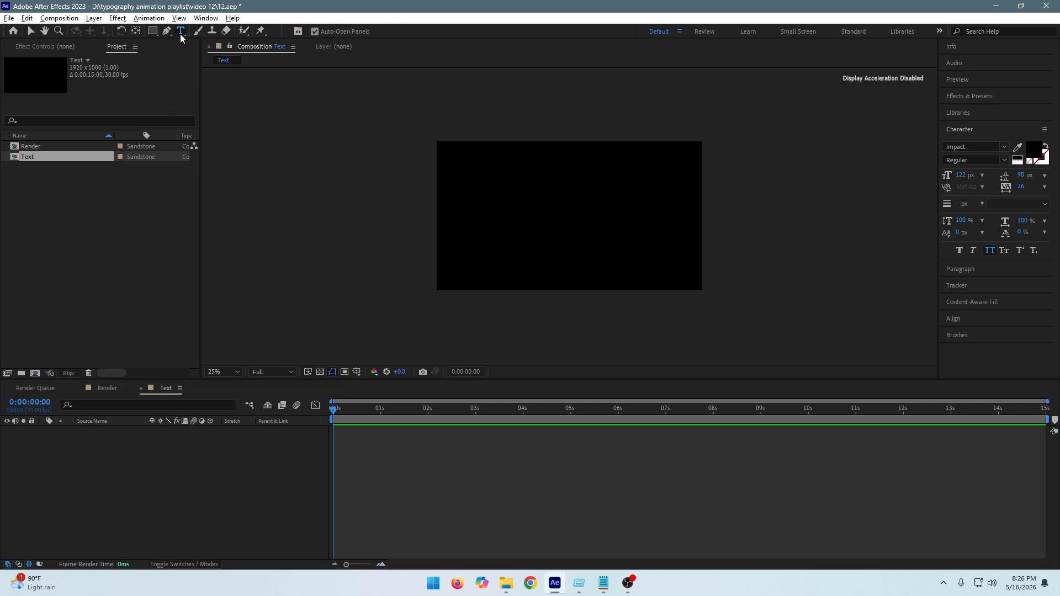
{"action": "left_click", "coordinate": [493, 216]}
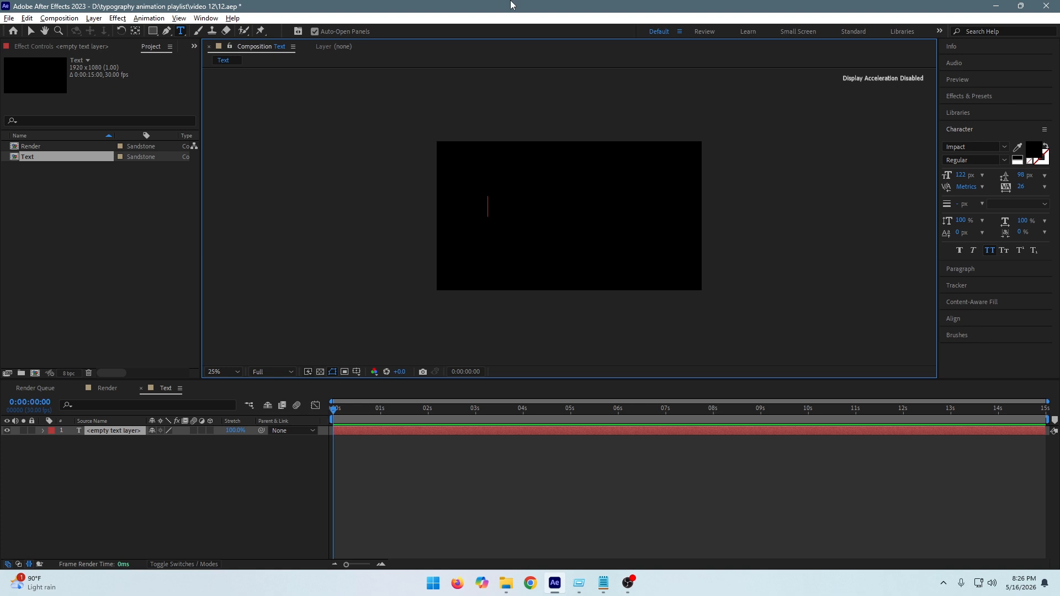
{"action": "type", "text": "make smart choices in your life"}
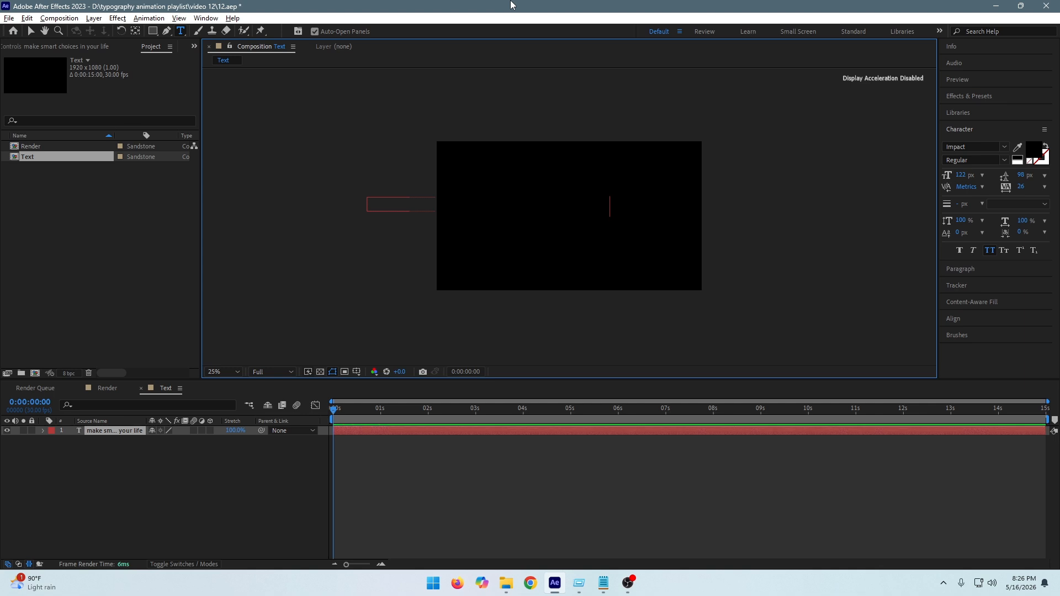
- Set the fill colour of the whole text line to white (FFFFFF)
{"action": "key", "text": "ctrl+a"}
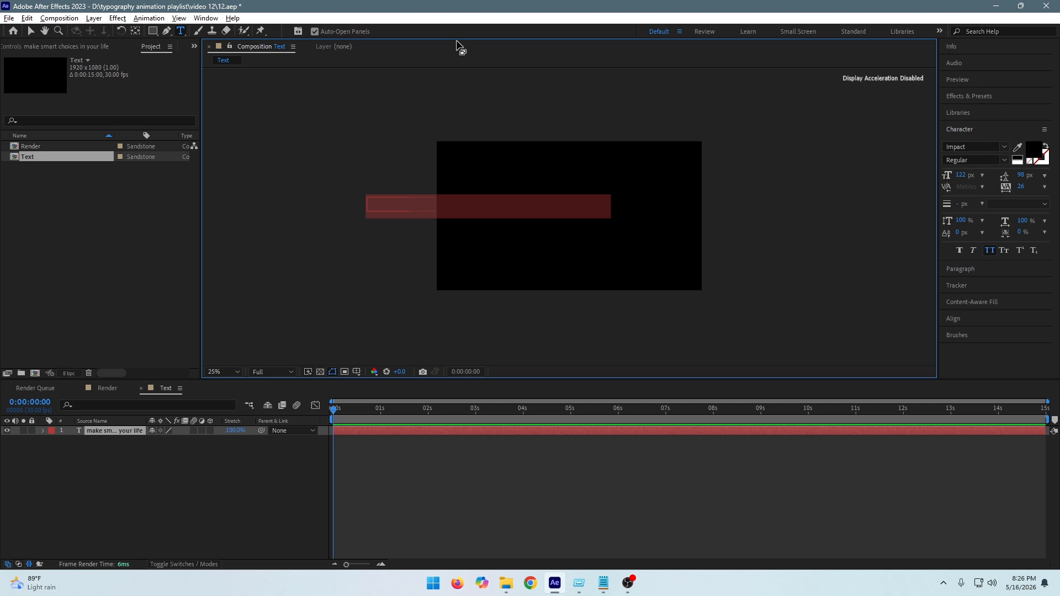
{"action": "left_click", "coordinate": [1031, 150]}
{"action": "type", "text": "FFFFFF"}
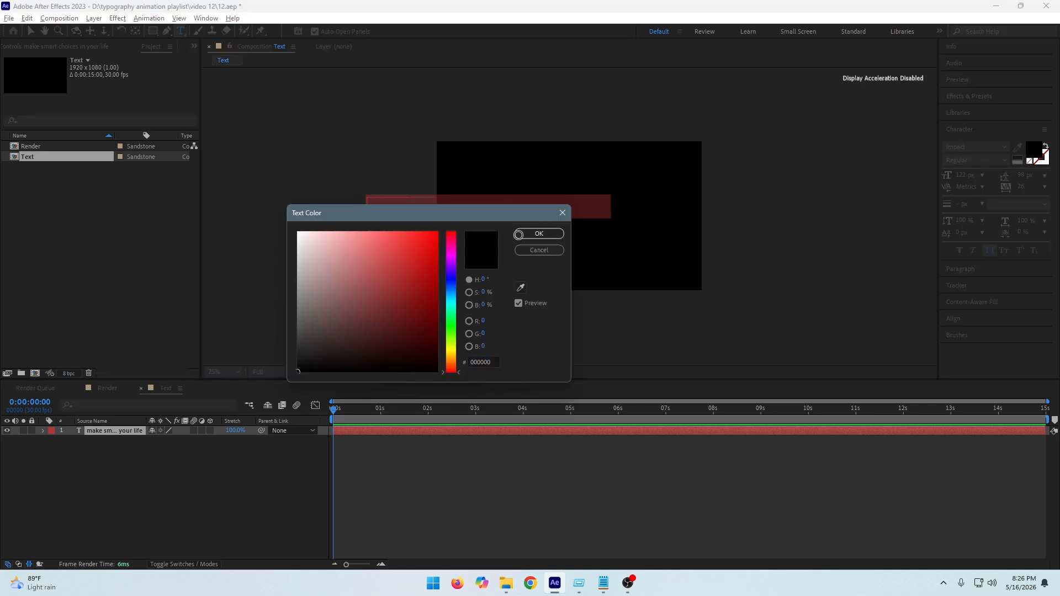
{"action": "key", "text": "Tab"}
{"action": "left_click", "coordinate": [539, 233]}
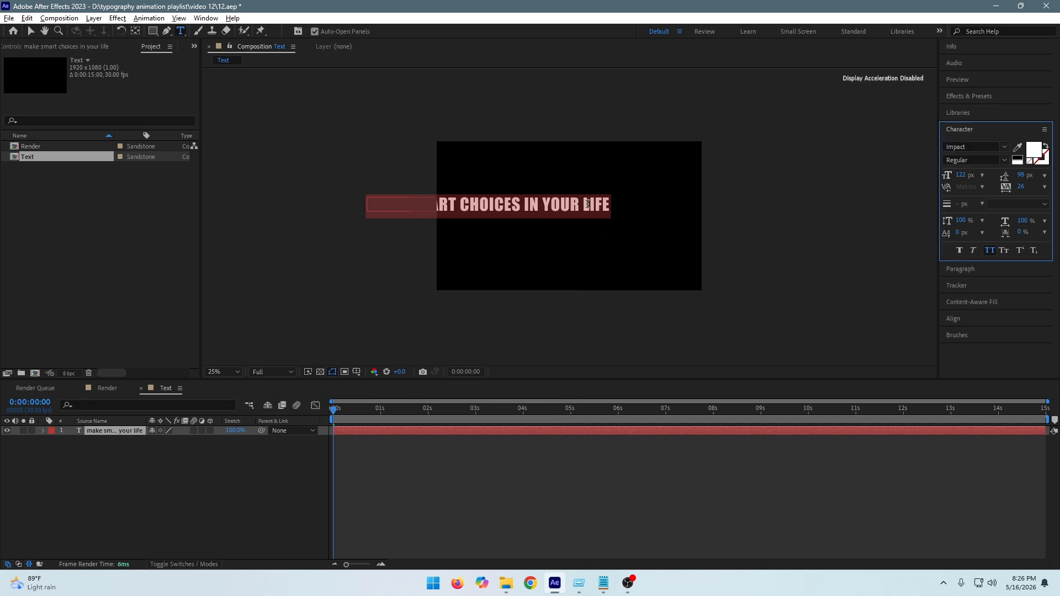
- Align the text layer to the horizontal and vertical centre of the composition
{"action": "left_click", "coordinate": [972, 320]}
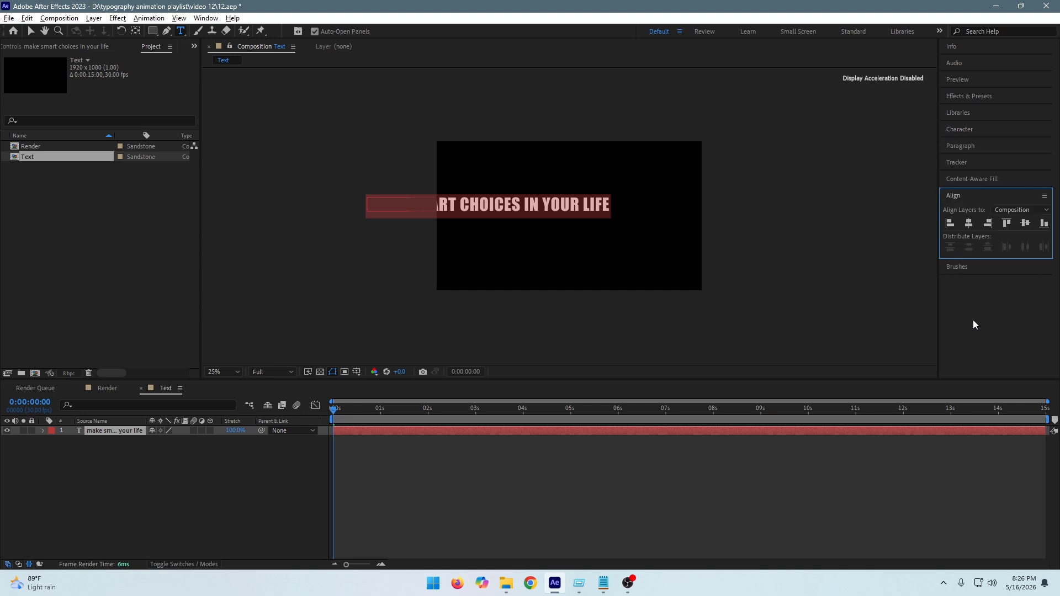
{"action": "left_click", "coordinate": [973, 223]}
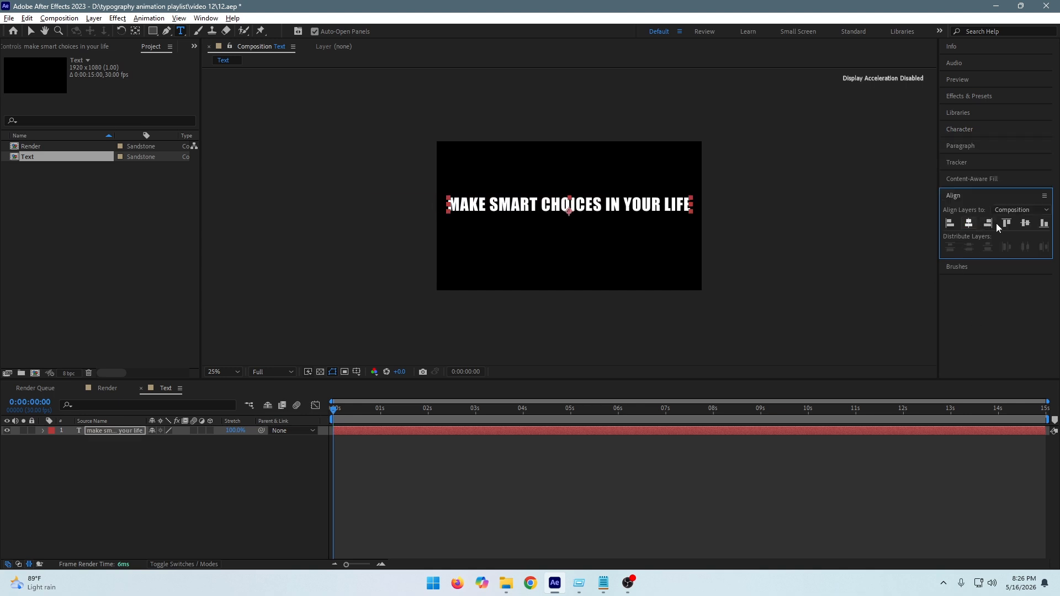
{"action": "left_click", "coordinate": [1025, 223]}
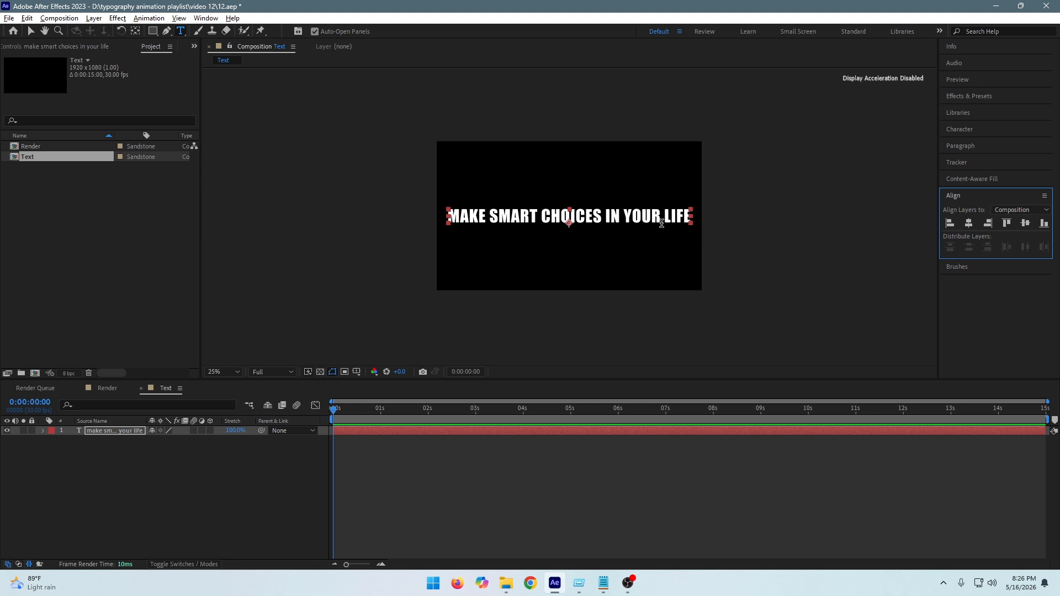
- Set the font size of the whole text line to 128 px
{"action": "scroll", "coordinate": [663, 224], "scroll_direction": "up", "scroll_amount": 2}
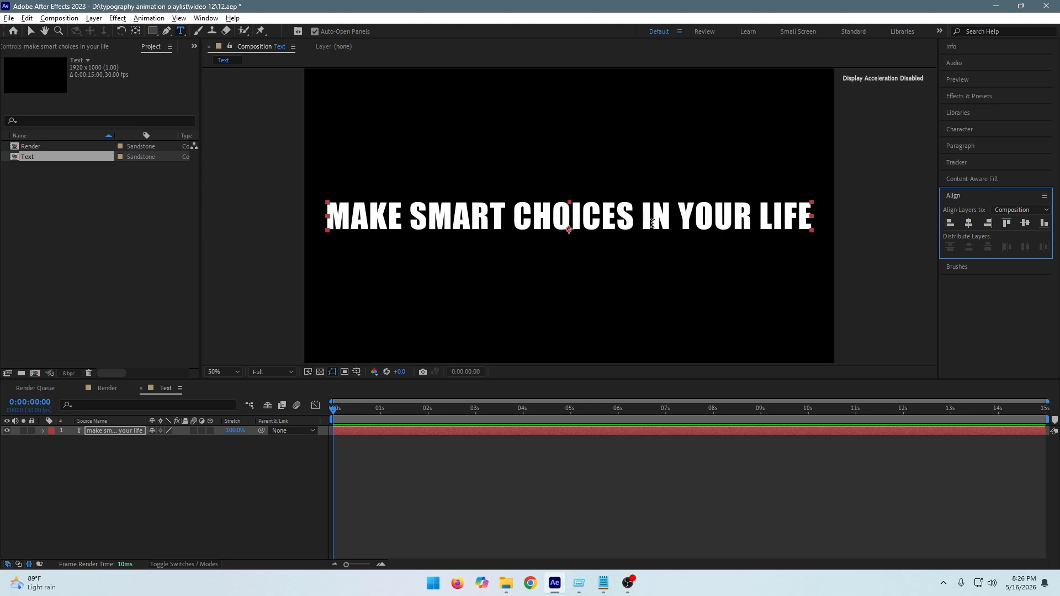
{"action": "left_click", "coordinate": [617, 224]}
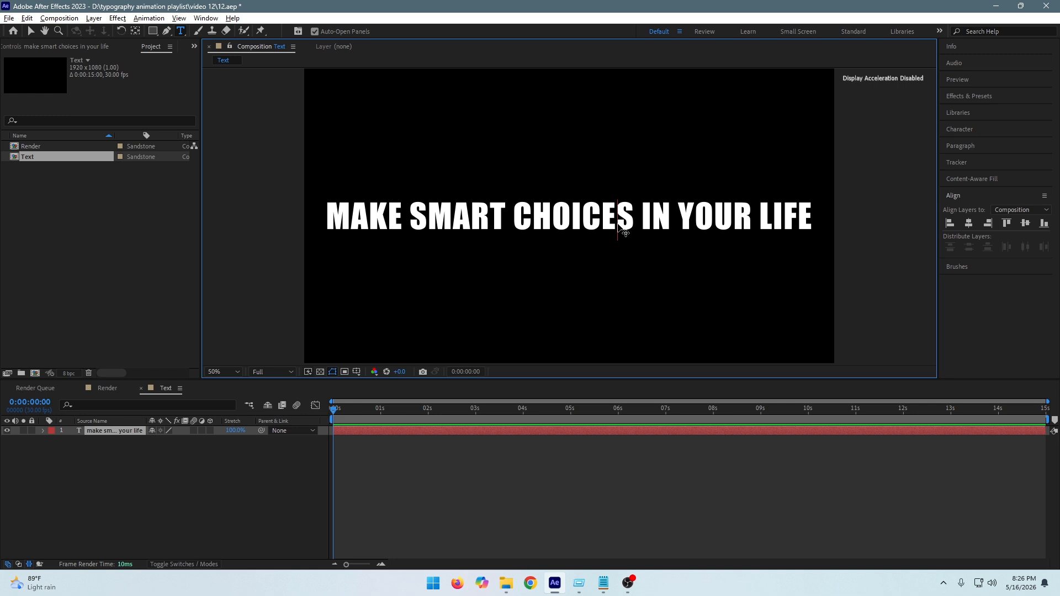
{"action": "key", "text": "ctrl+a"}
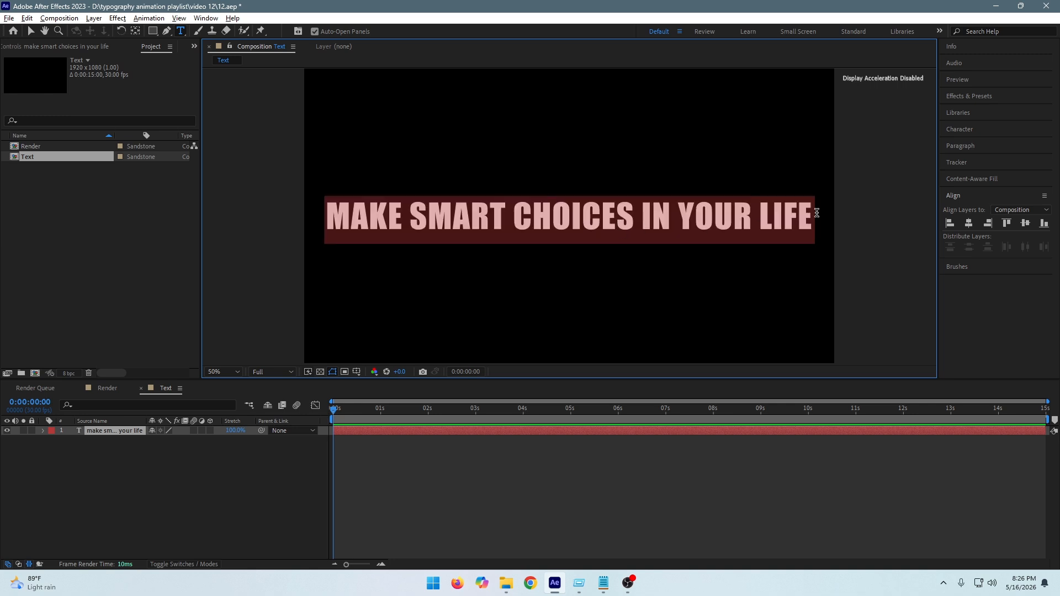
{"action": "left_click", "coordinate": [959, 128]}
{"action": "left_click", "coordinate": [963, 176]}
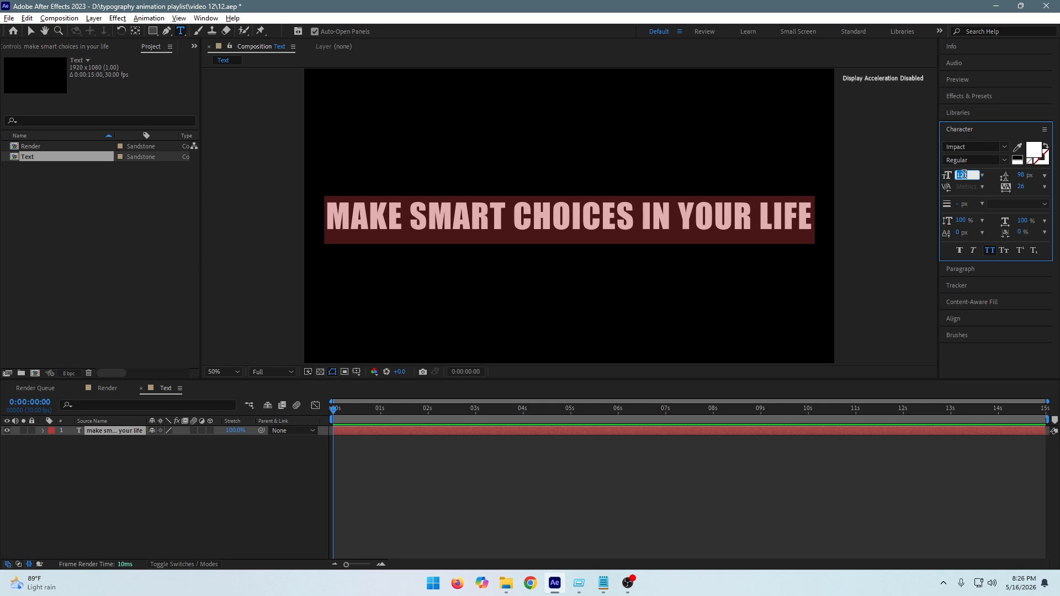
{"action": "type", "text": "12"}
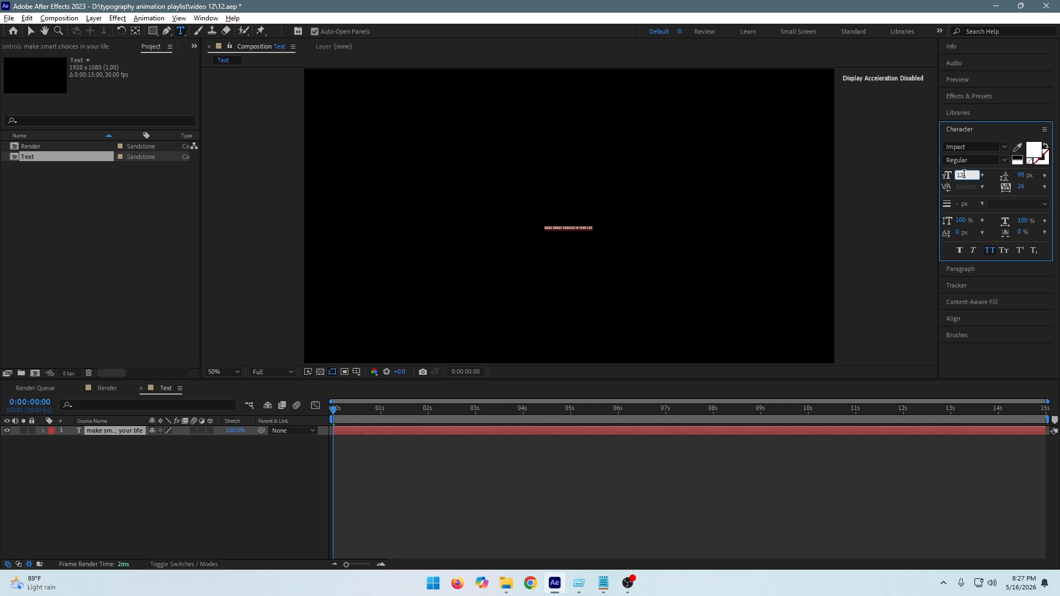
{"action": "type", "text": "35"}
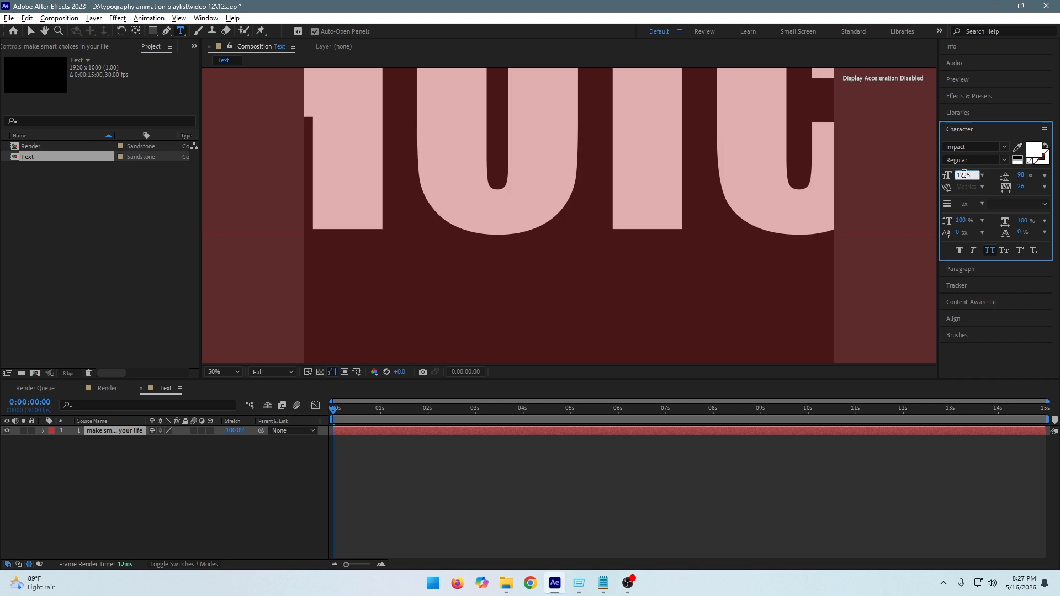
{"action": "key", "text": "BackSpace"}
{"action": "key", "text": "BackSpace"}
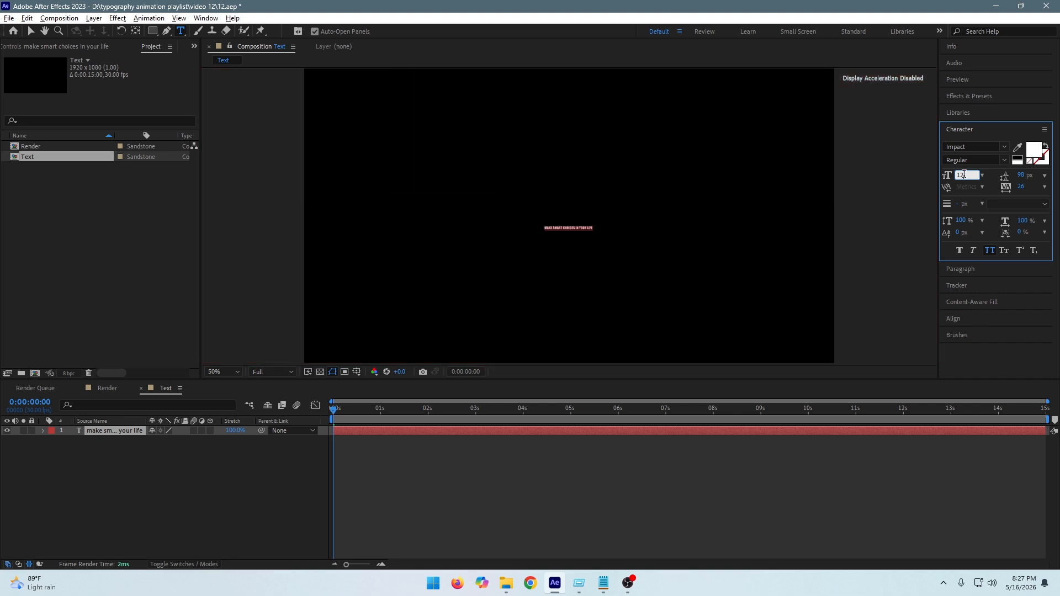
{"action": "type", "text": "0"}
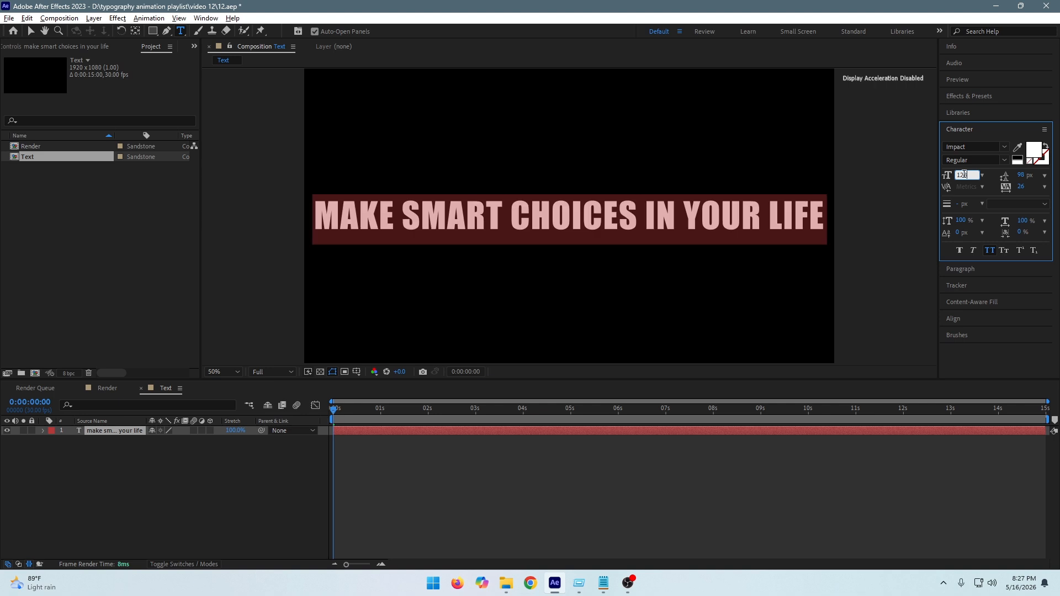
{"action": "left_click", "coordinate": [629, 238]}
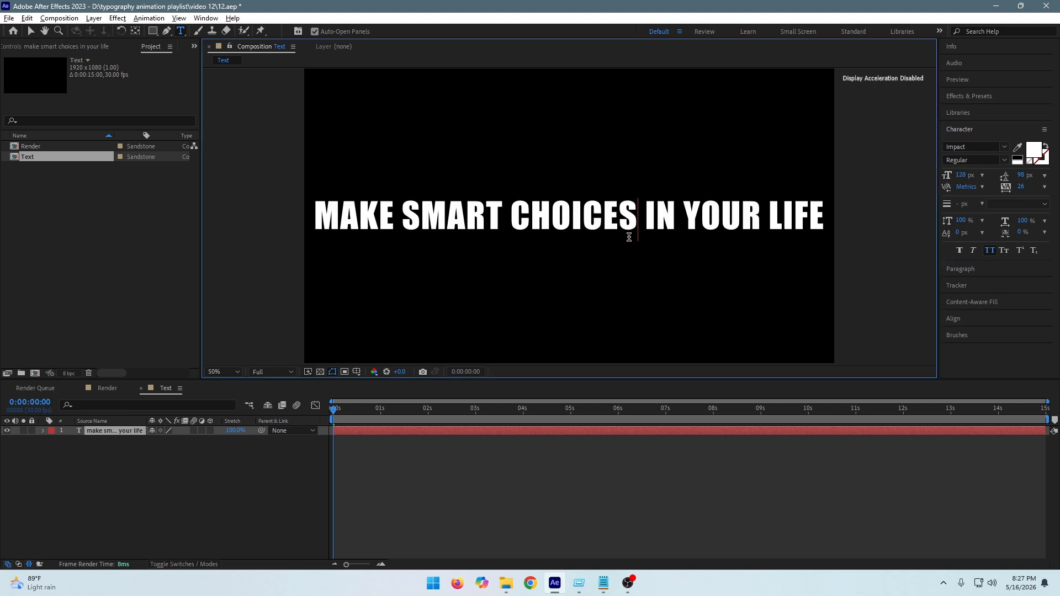
- Delete the words "make smart" from the text line, keeping "choices in your life"
{"action": "left_click", "coordinate": [970, 129]}
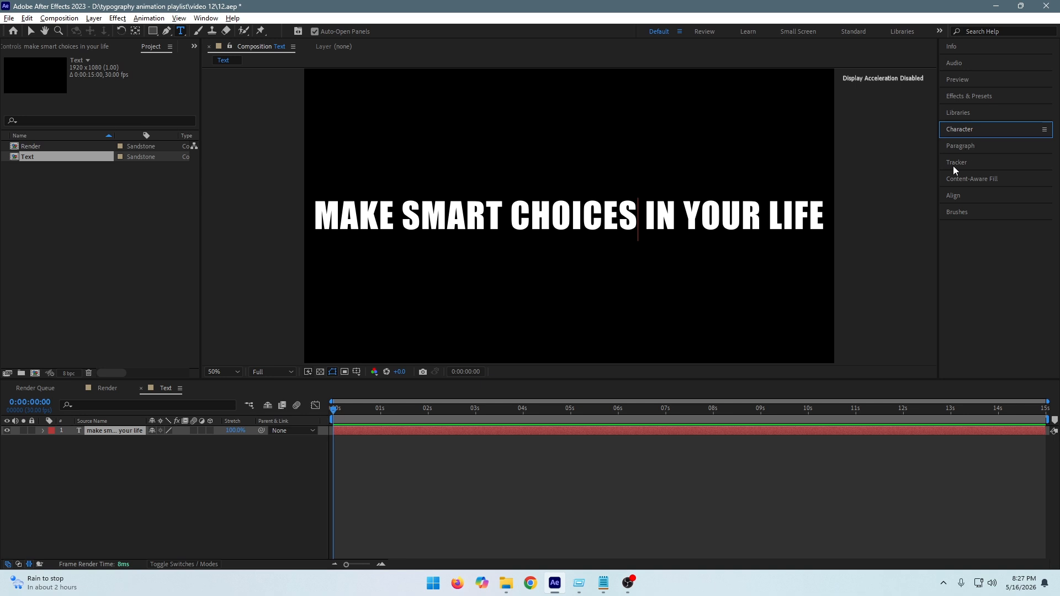
{"action": "left_click", "coordinate": [486, 214]}
{"action": "left_click_drag", "start_coordinate": [504, 212], "coordinate": [349, 205]}
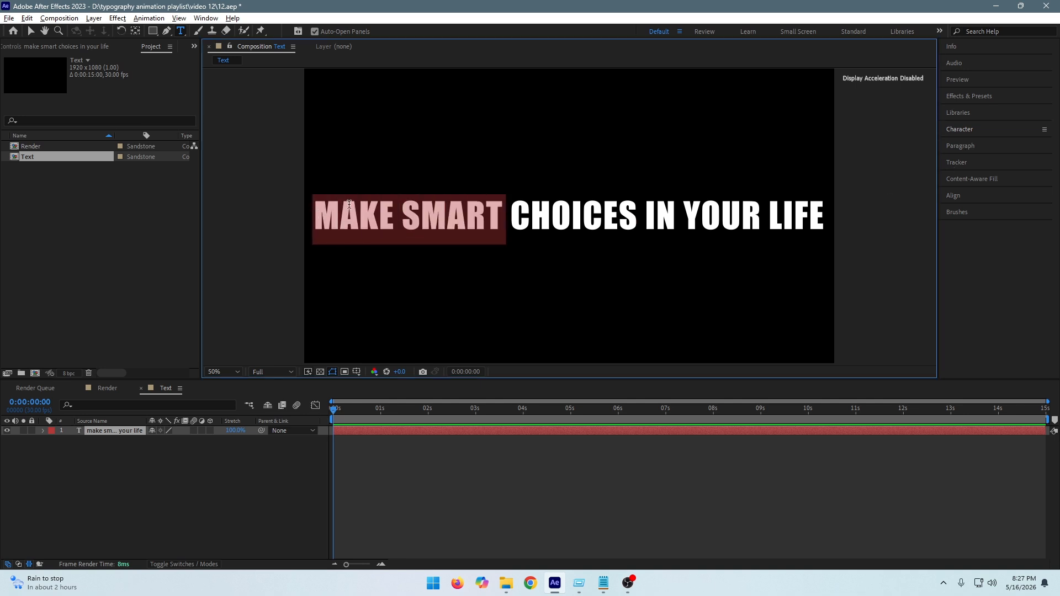
{"action": "key", "text": "BackSpace"}
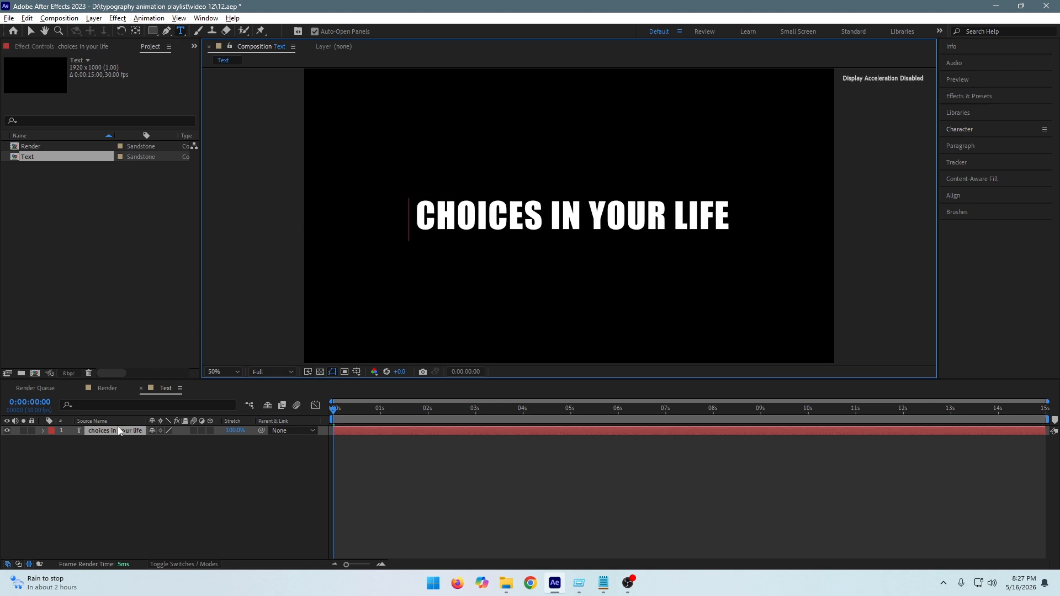
- Move the "choices in your life" text toward the right side of the frame and duplicate its layer
{"action": "left_click", "coordinate": [31, 31]}
{"action": "left_click_drag", "start_coordinate": [496, 217], "coordinate": [568, 218]}
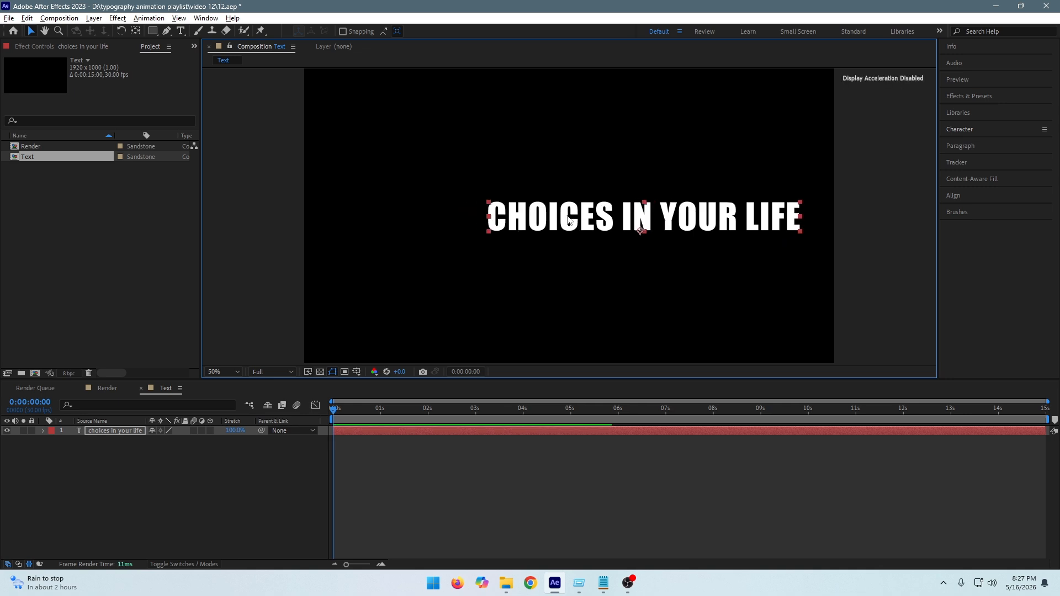
{"action": "left_click", "coordinate": [119, 430]}
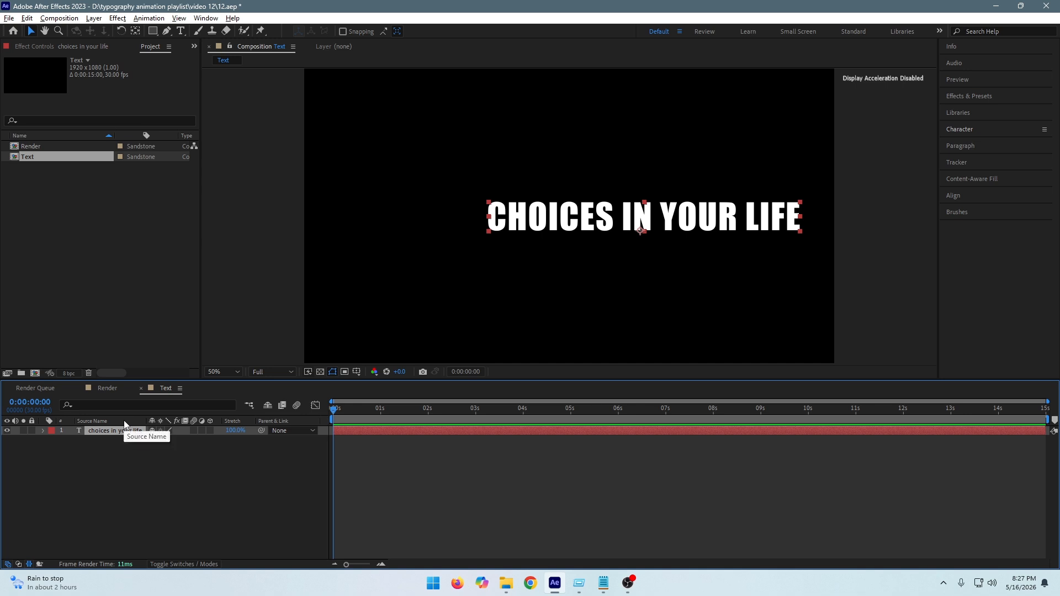
{"action": "key", "text": "ctrl+d"}
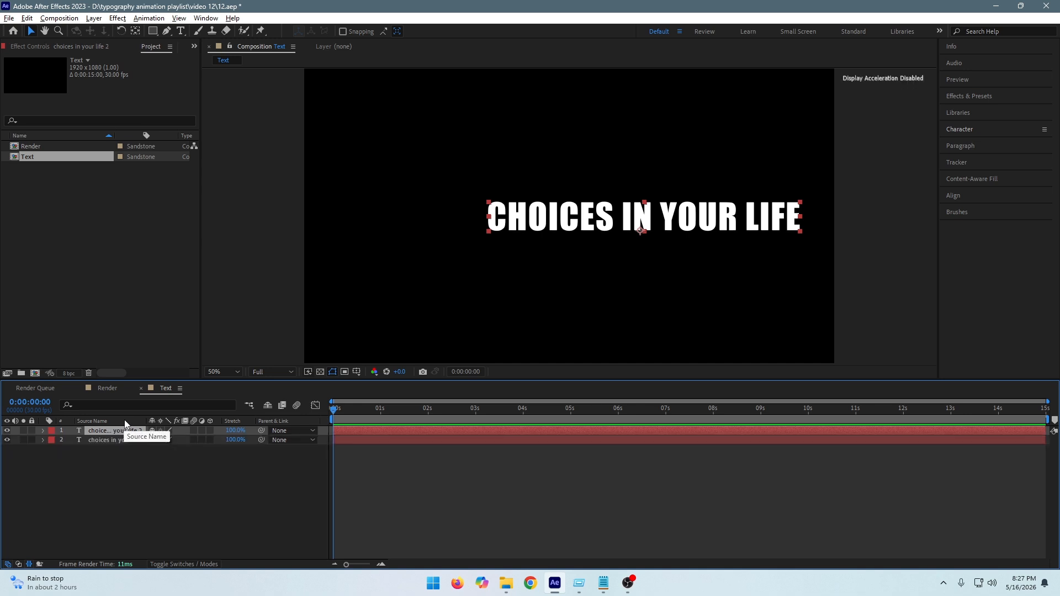
- Move the duplicated text below the original, replace its wording with "make smart", and break it into two lines
{"action": "left_click_drag", "start_coordinate": [523, 229], "coordinate": [400, 293]}
{"action": "double_click", "coordinate": [424, 274]}
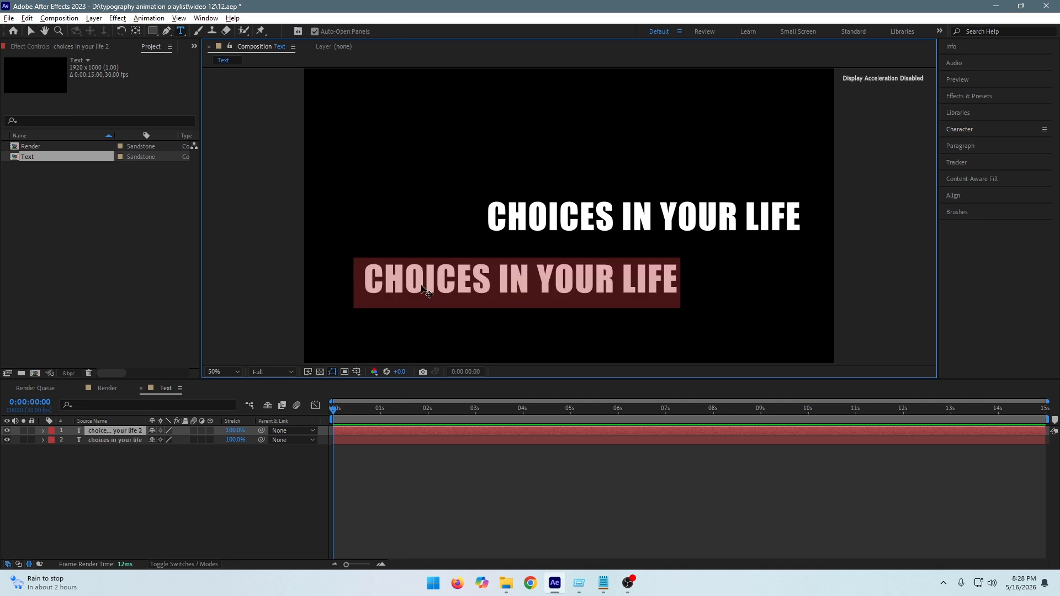
{"action": "type", "text": "make smart"}
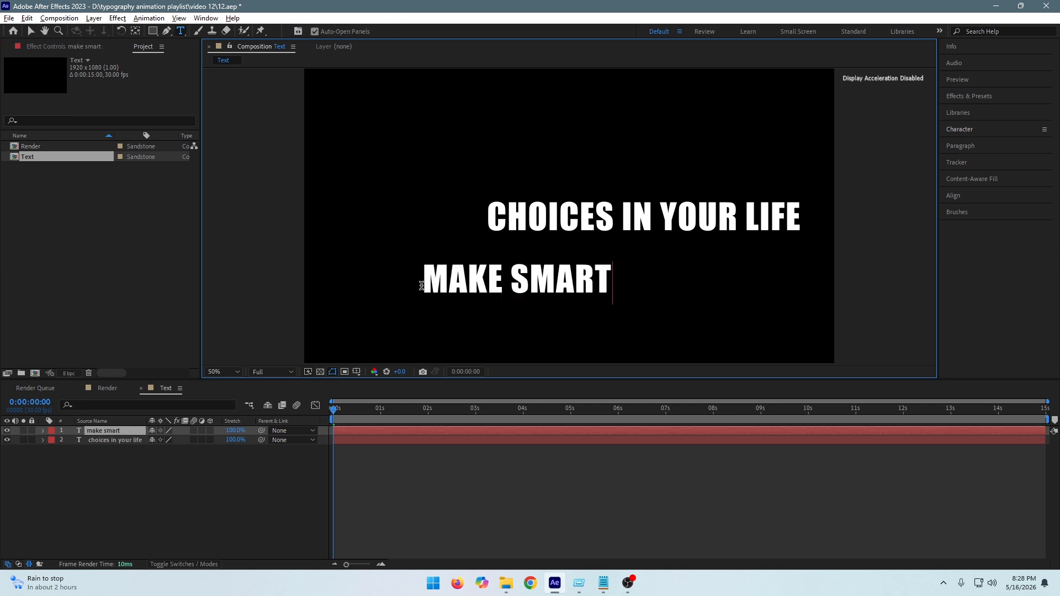
{"action": "left_click", "coordinate": [510, 275]}
{"action": "key", "text": "Return"}
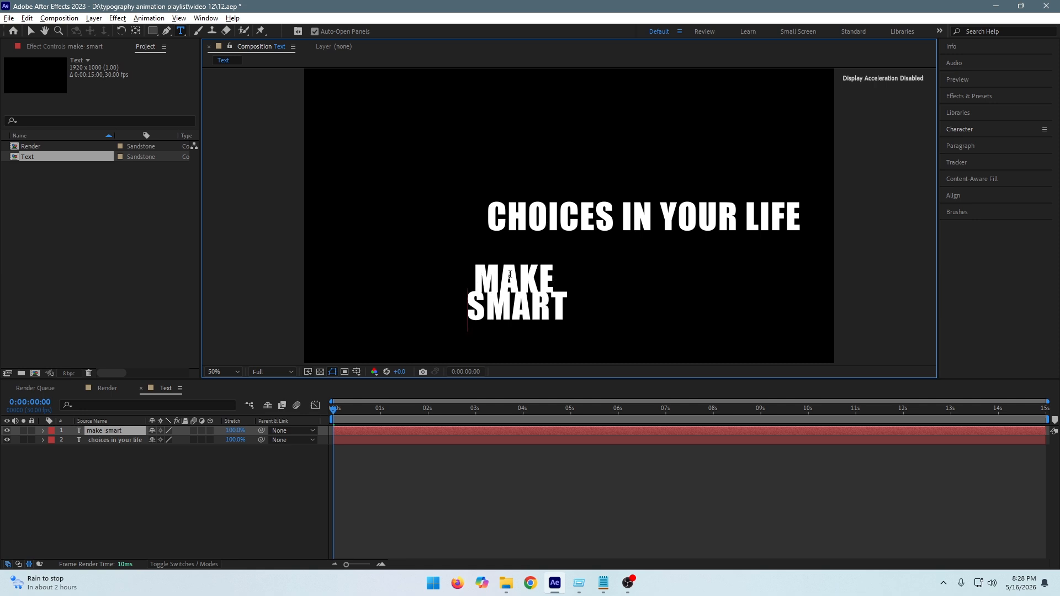
- Set the whole "make smart" text to a font size of 162 px and a leading of 148 px
{"action": "key", "text": "ctrl+a"}
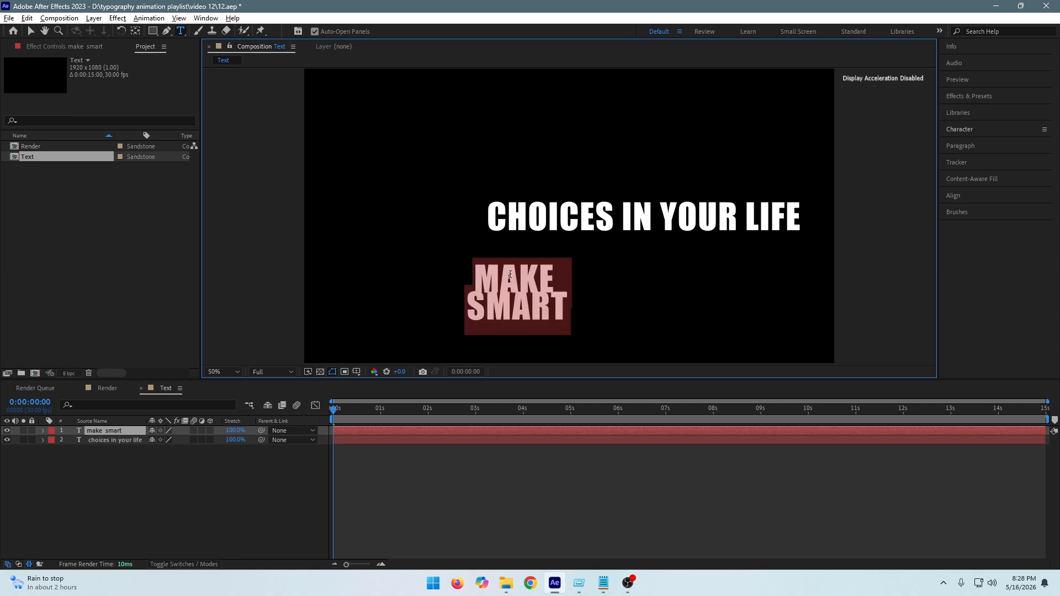
{"action": "left_click", "coordinate": [963, 129]}
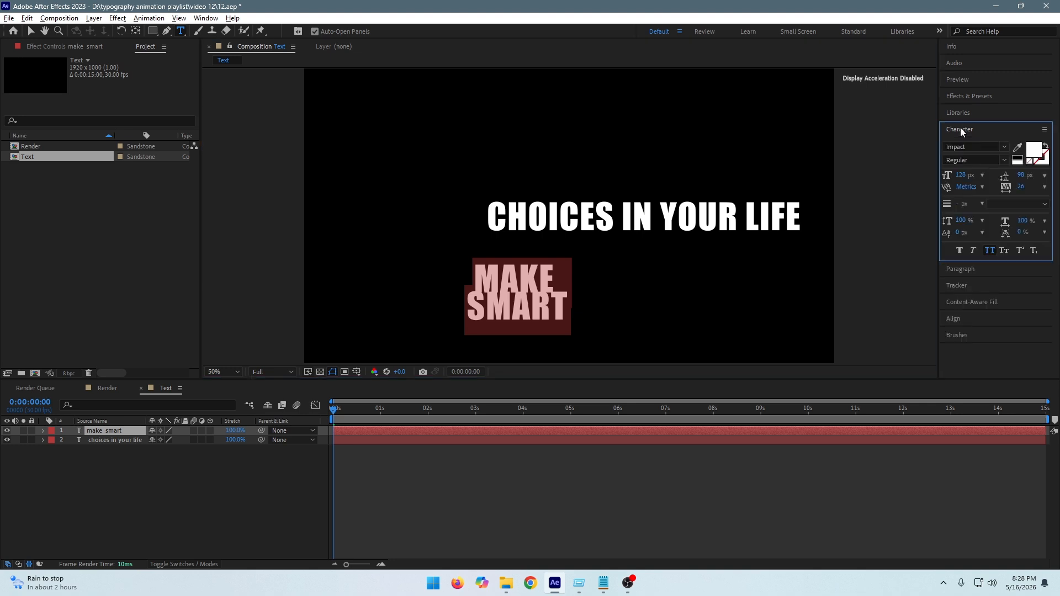
{"action": "left_click_drag", "start_coordinate": [966, 174], "coordinate": [982, 169]}
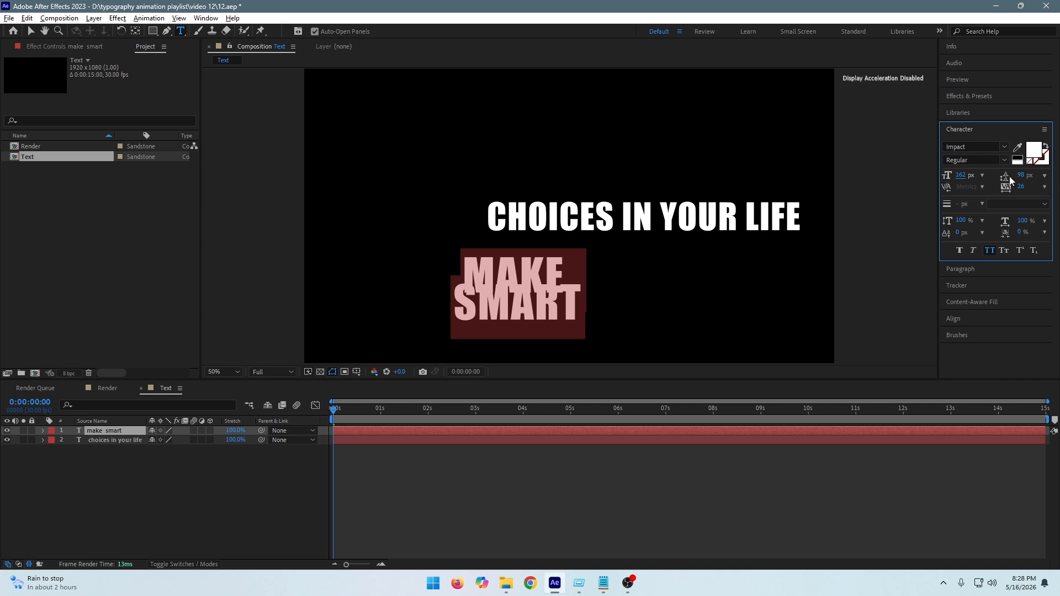
{"action": "left_click_drag", "start_coordinate": [1021, 175], "coordinate": [1047, 172]}
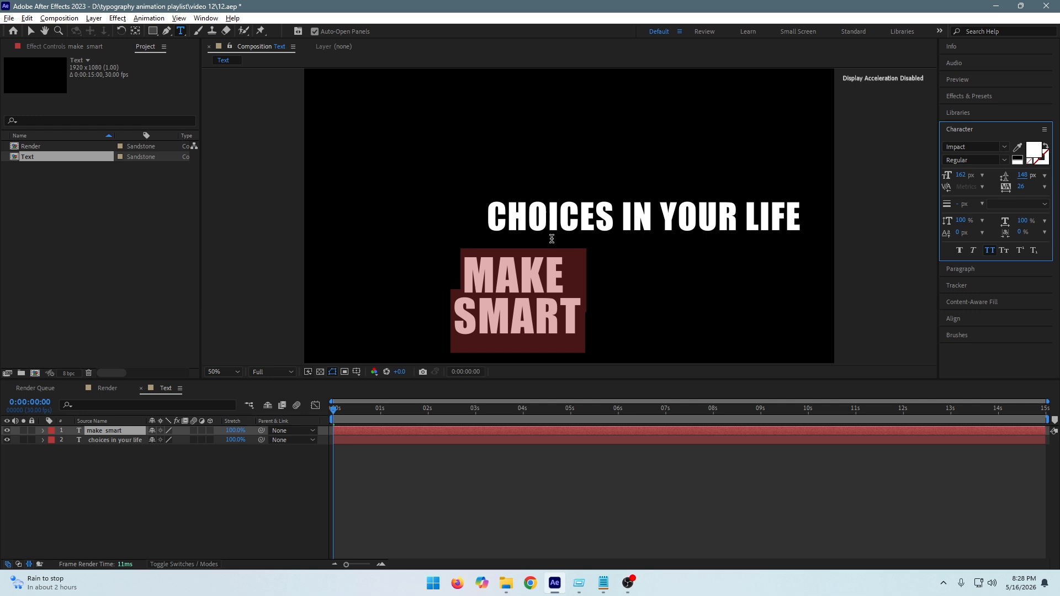
- Move the two-line "make smart" text to the left of "choices in your life", roughly level with it
{"action": "left_click", "coordinate": [109, 432]}
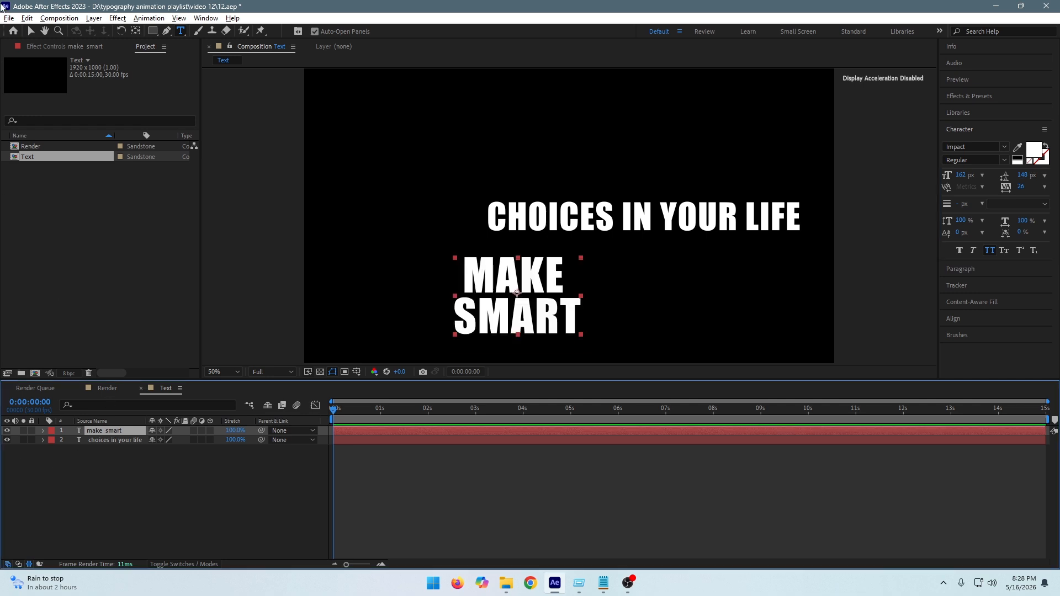
{"action": "left_click", "coordinate": [30, 32]}
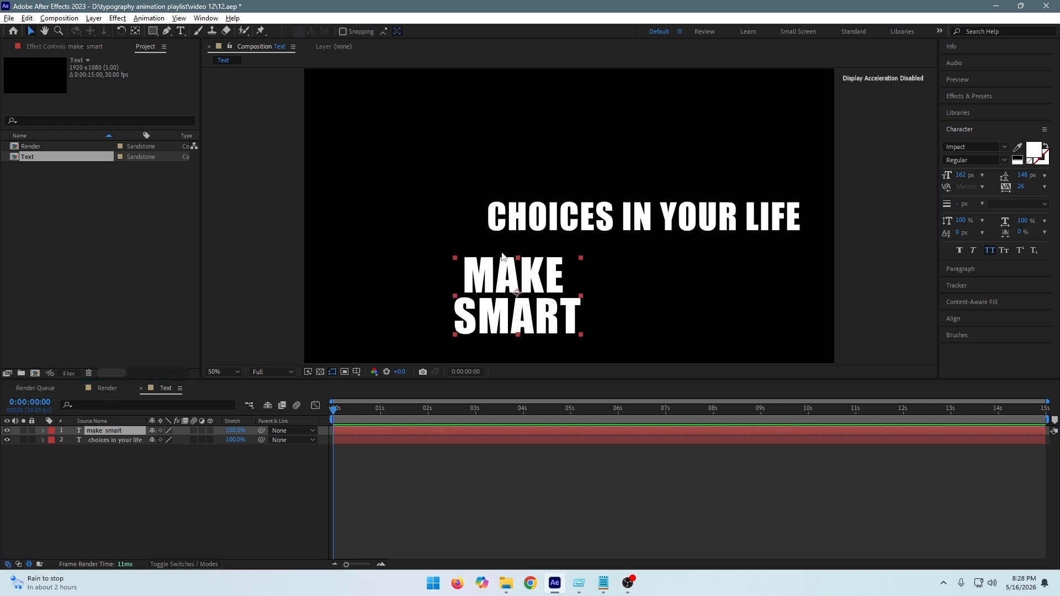
{"action": "left_click_drag", "start_coordinate": [504, 271], "coordinate": [389, 193]}
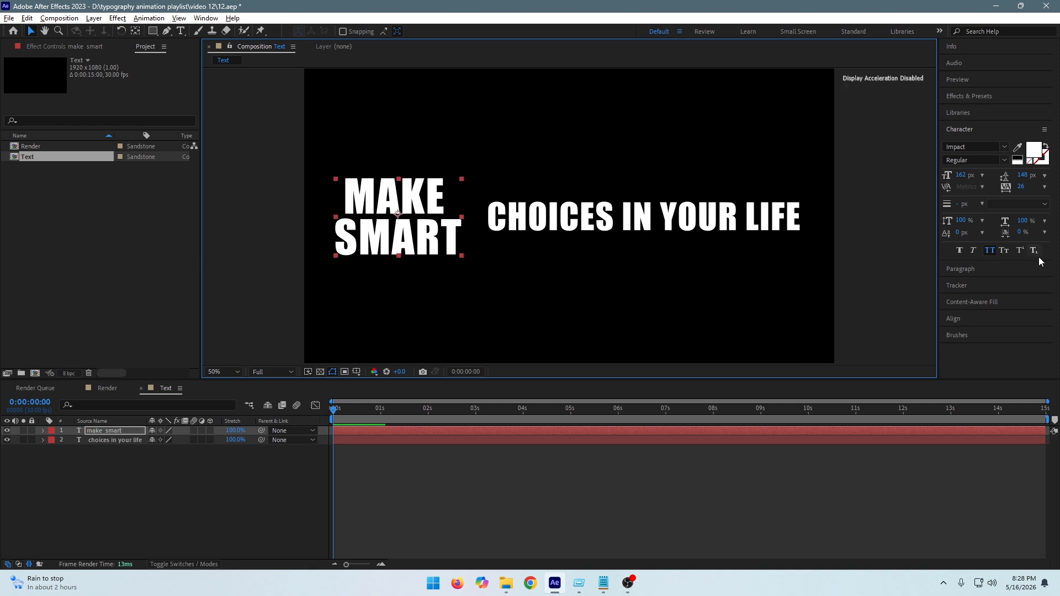
- Move "choices in your life" directly beside the word "smart" and align the bottom edges of both text layers
{"action": "left_click_drag", "start_coordinate": [548, 221], "coordinate": [561, 248]}
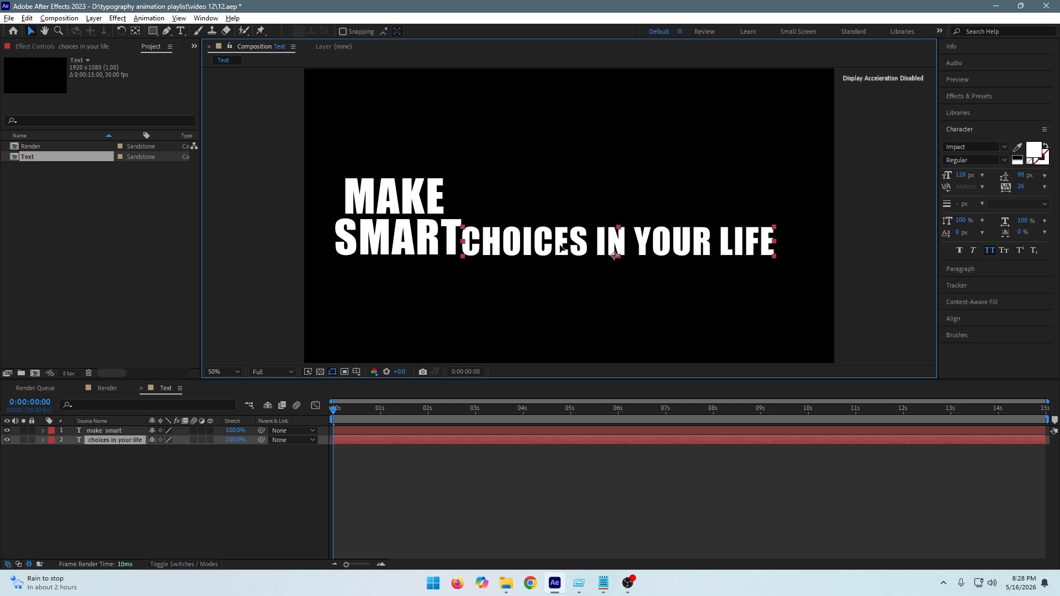
{"action": "left_click_drag", "start_coordinate": [348, 291], "coordinate": [555, 234]}
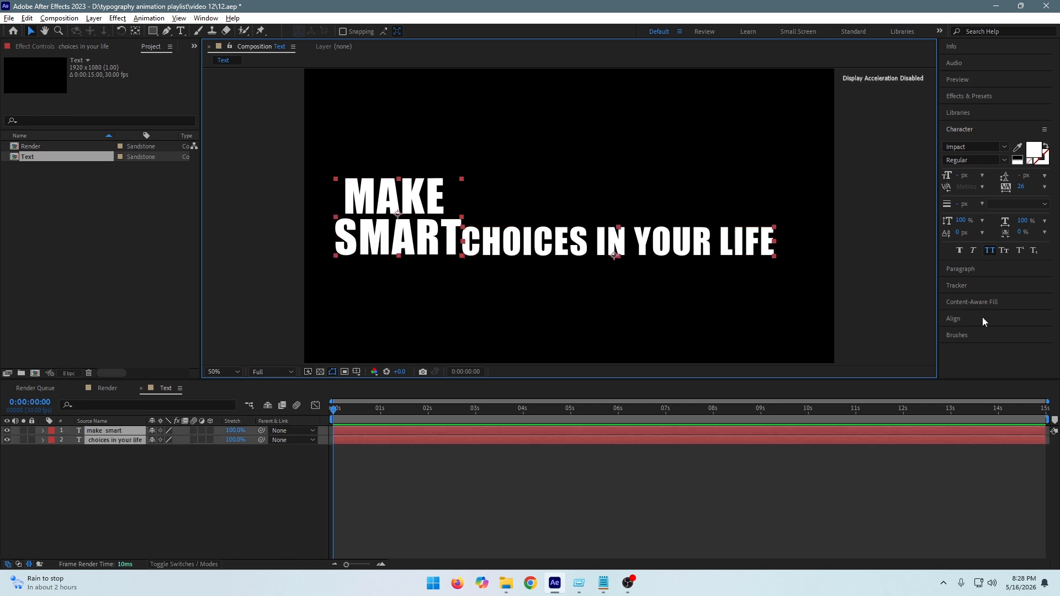
{"action": "left_click", "coordinate": [966, 318]}
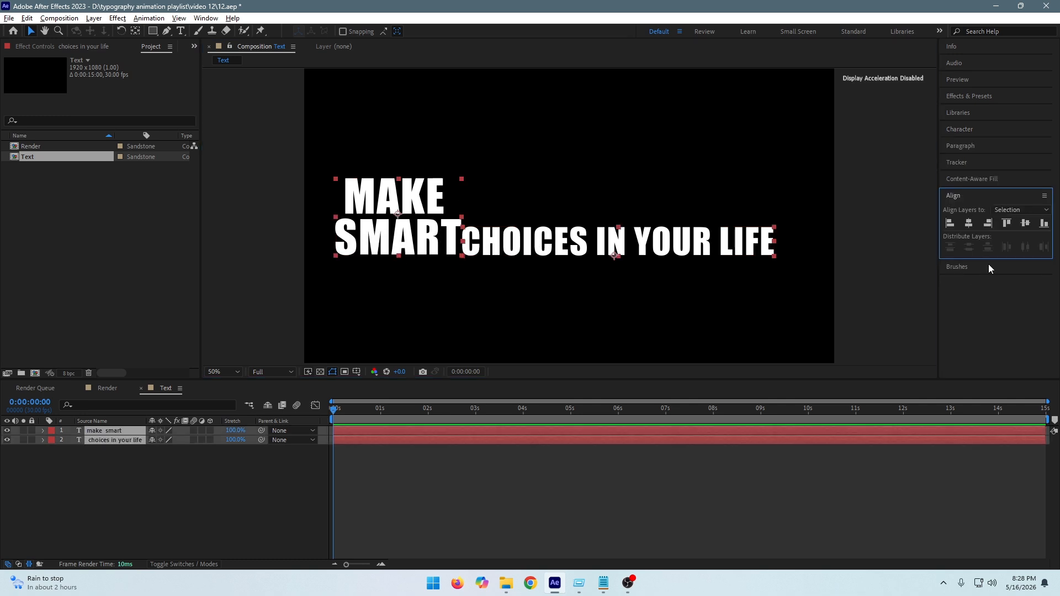
{"action": "left_click", "coordinate": [1044, 223]}
{"action": "left_click", "coordinate": [873, 188]}
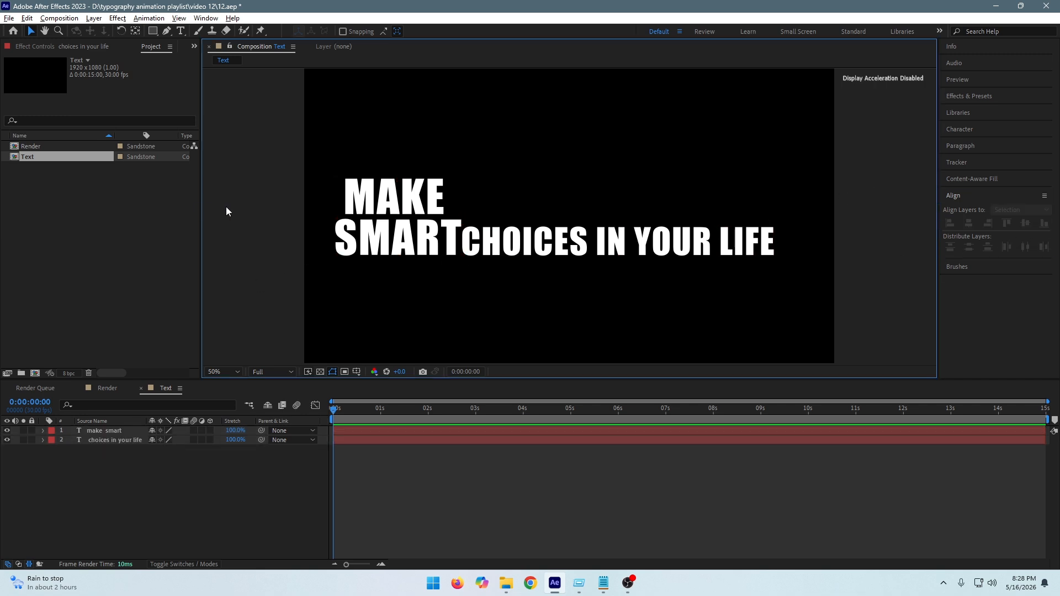
- Set the font size of only the word "make" to 73 px
{"action": "double_click", "coordinate": [415, 204]}
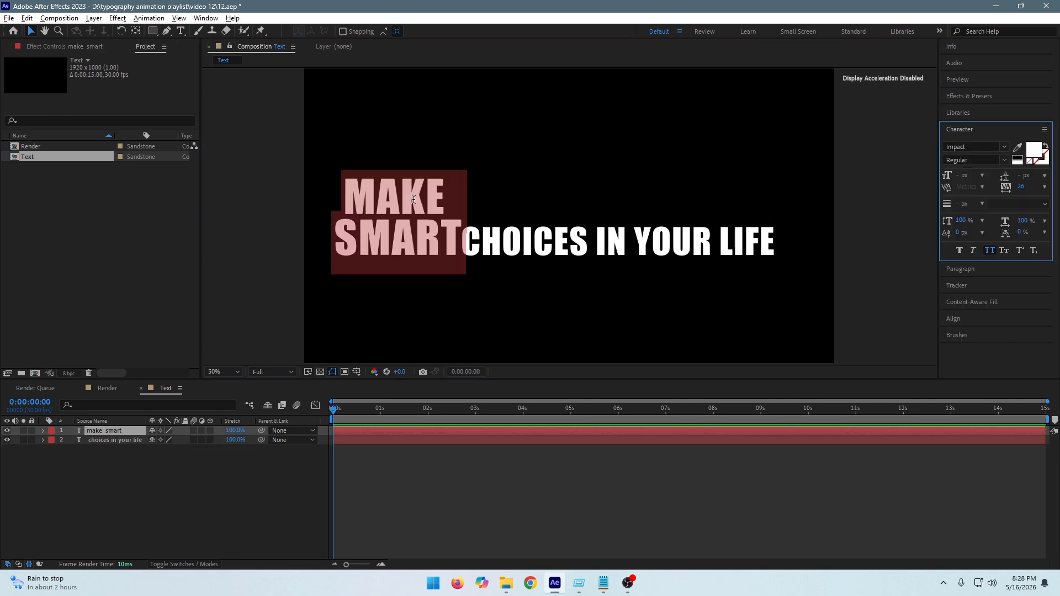
{"action": "left_click", "coordinate": [377, 199]}
{"action": "left_click_drag", "start_coordinate": [440, 197], "coordinate": [347, 198]}
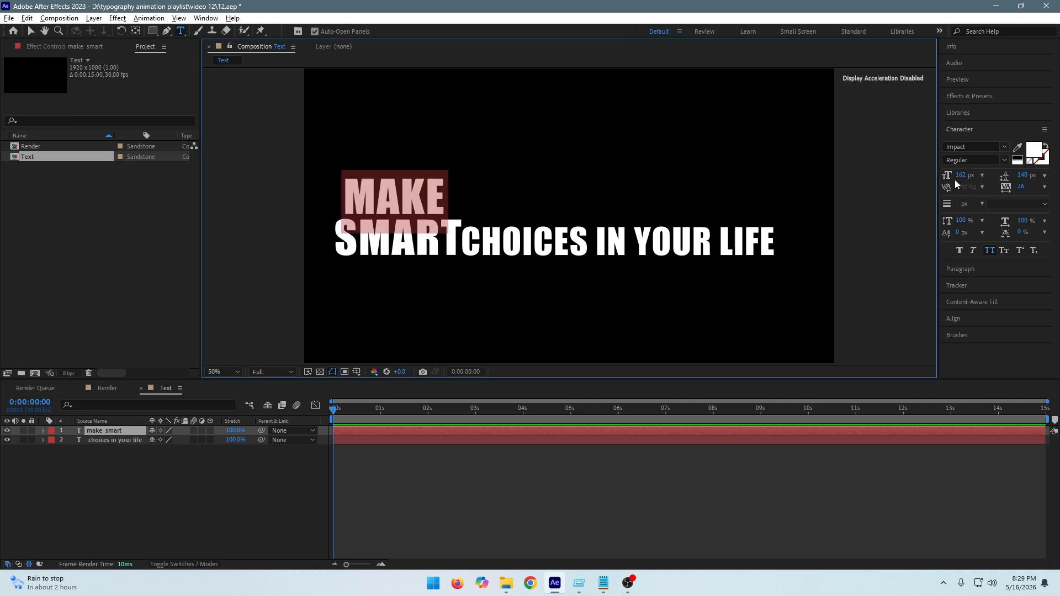
{"action": "left_click_drag", "start_coordinate": [960, 175], "coordinate": [923, 179]}
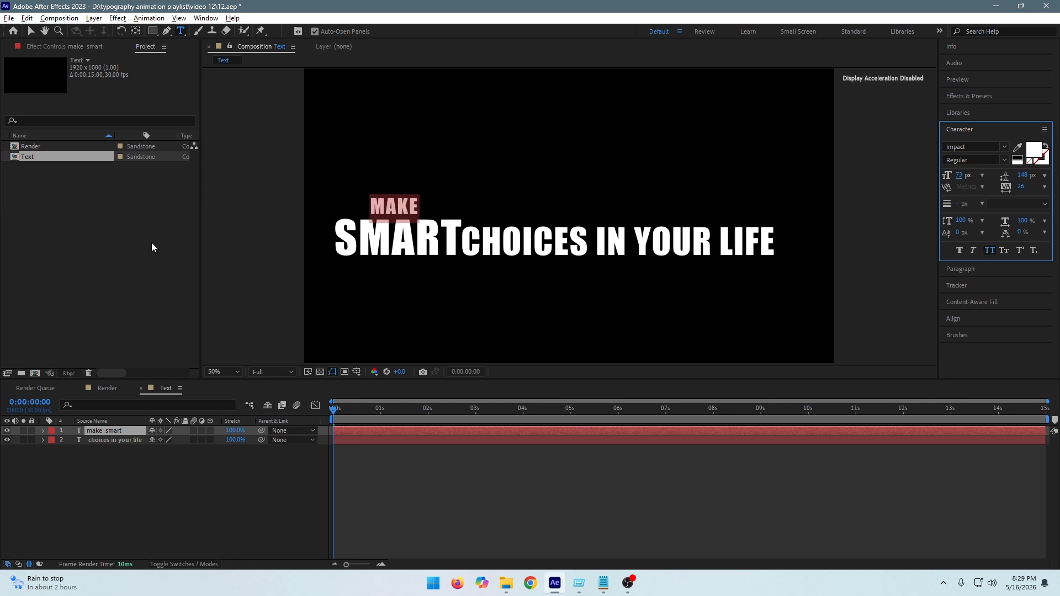
- Left-align the paragraph of the whole "make smart" text so both words start at the same edge
{"action": "left_click", "coordinate": [369, 205]}
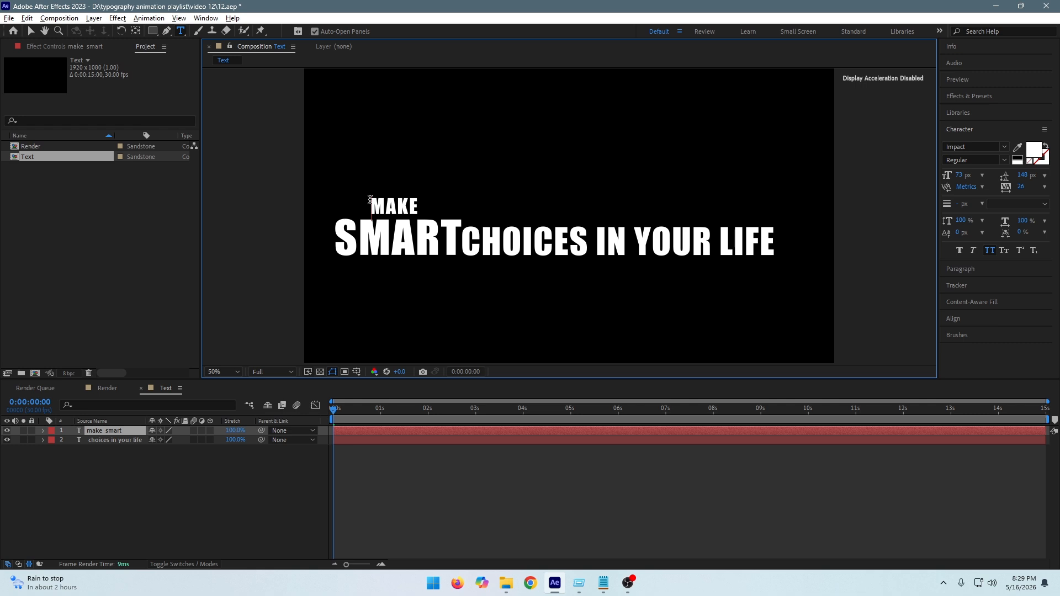
{"action": "double_click", "coordinate": [366, 201]}
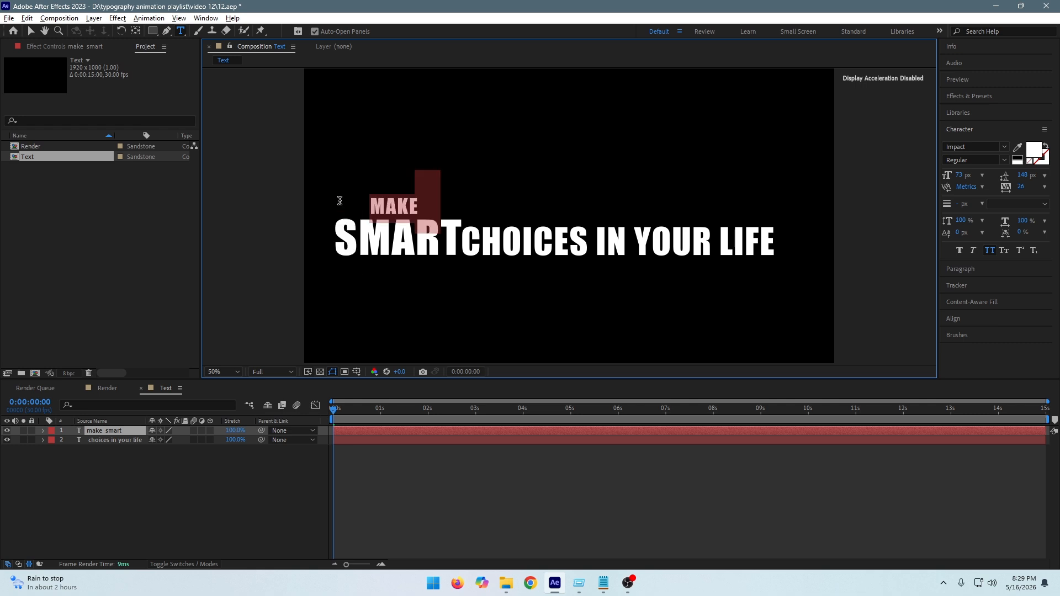
{"action": "left_click", "coordinate": [370, 205]}
{"action": "left_click_drag", "start_coordinate": [381, 207], "coordinate": [443, 243]}
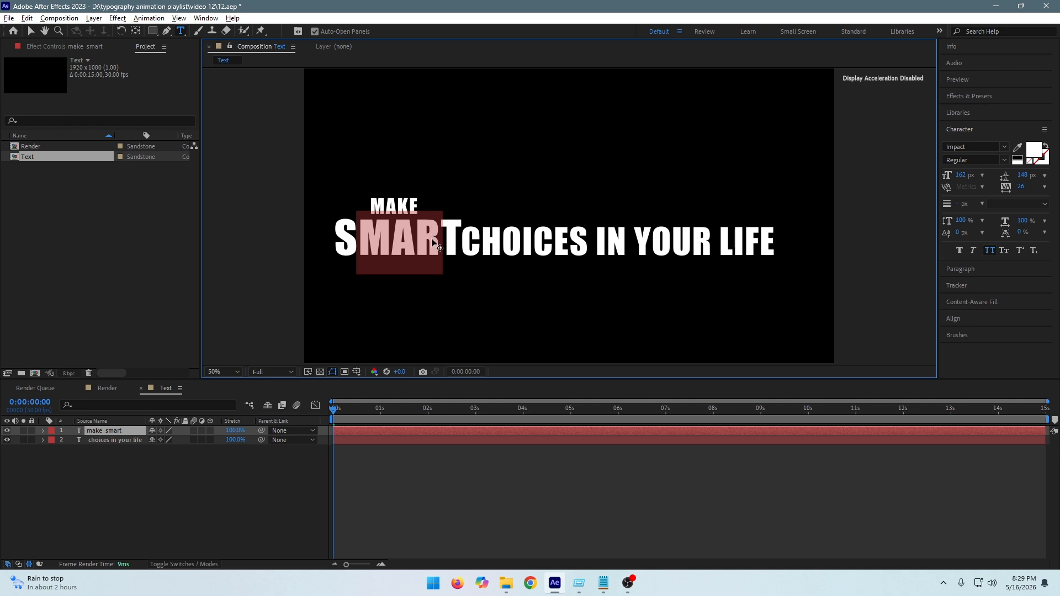
{"action": "key", "text": "ctrl+a"}
{"action": "left_click", "coordinate": [952, 323]}
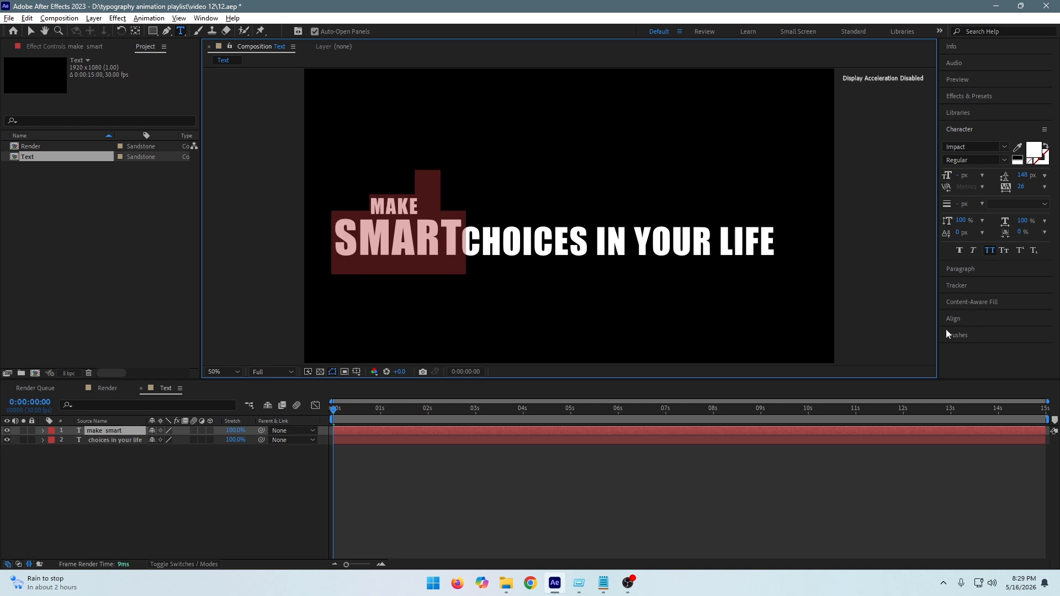
{"action": "left_click", "coordinate": [971, 271]}
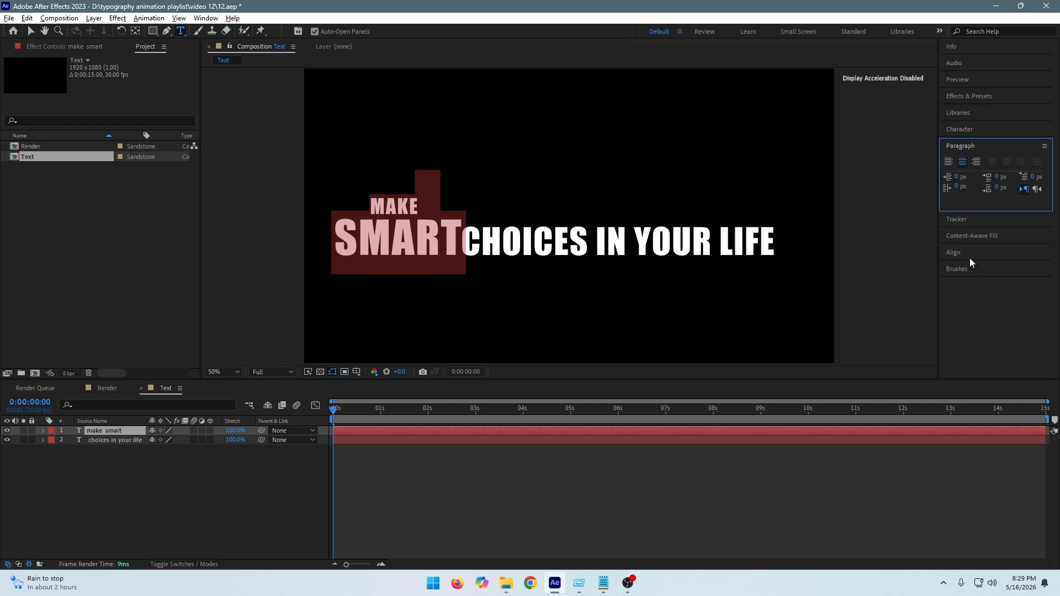
{"action": "left_click", "coordinate": [950, 163]}
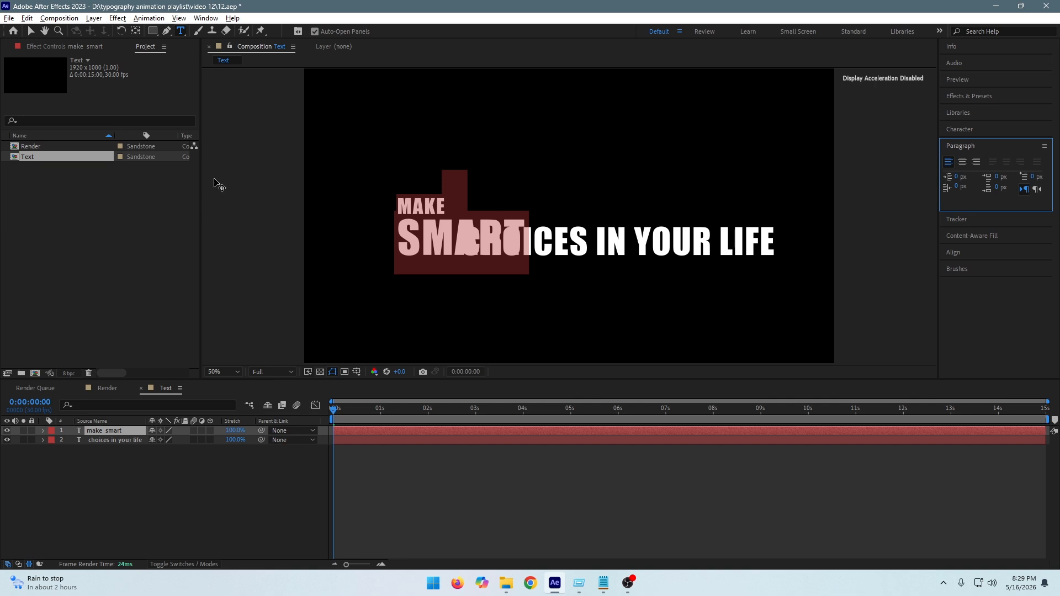
{"action": "left_click", "coordinate": [961, 146]}
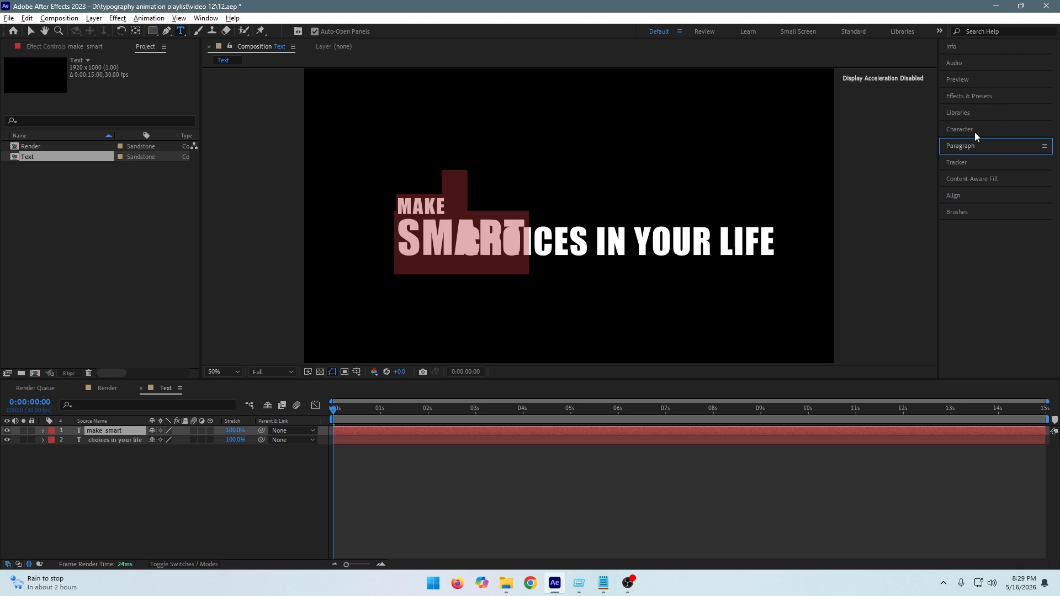
- Move the "make smart" text horizontally back to the left so it ends just before "choices in your life"
{"action": "left_click", "coordinate": [31, 31]}
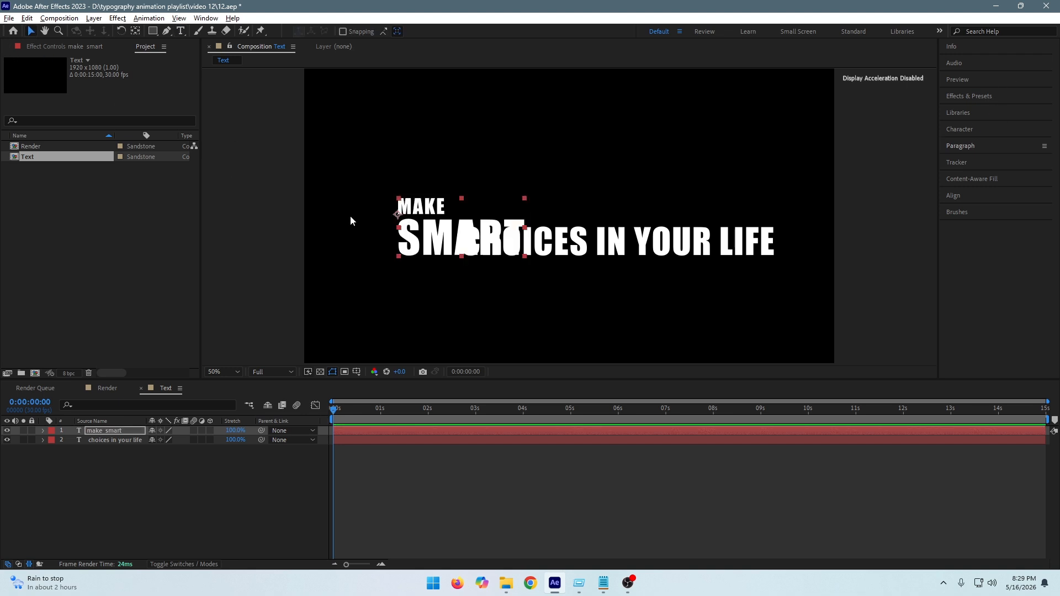
{"action": "left_click_drag", "start_coordinate": [451, 247], "coordinate": [394, 247]}
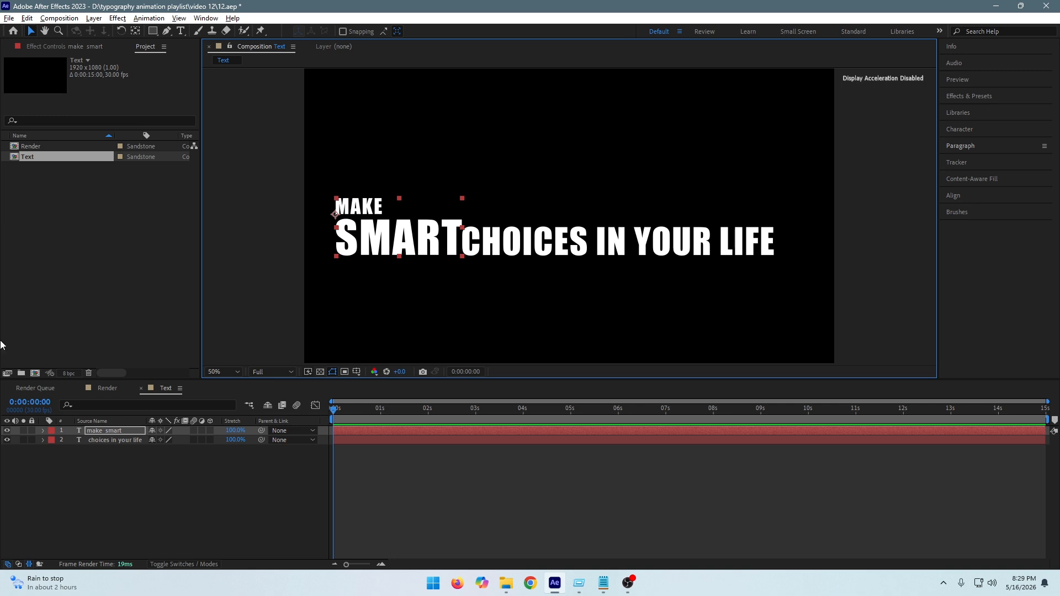
{"action": "left_click_drag", "start_coordinate": [332, 162], "coordinate": [648, 273]}
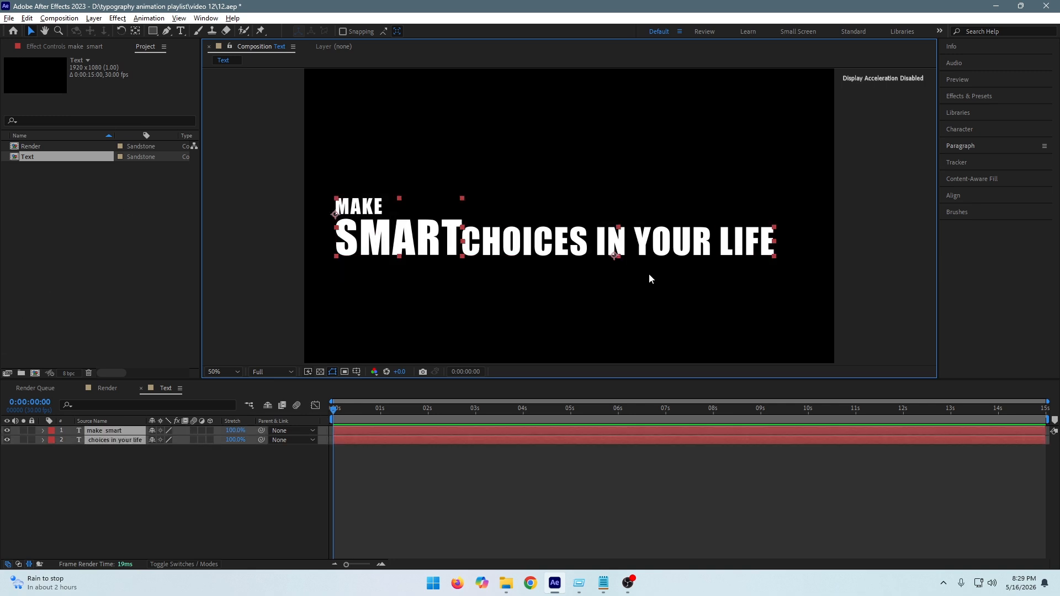
{"action": "left_click", "coordinate": [997, 196]}
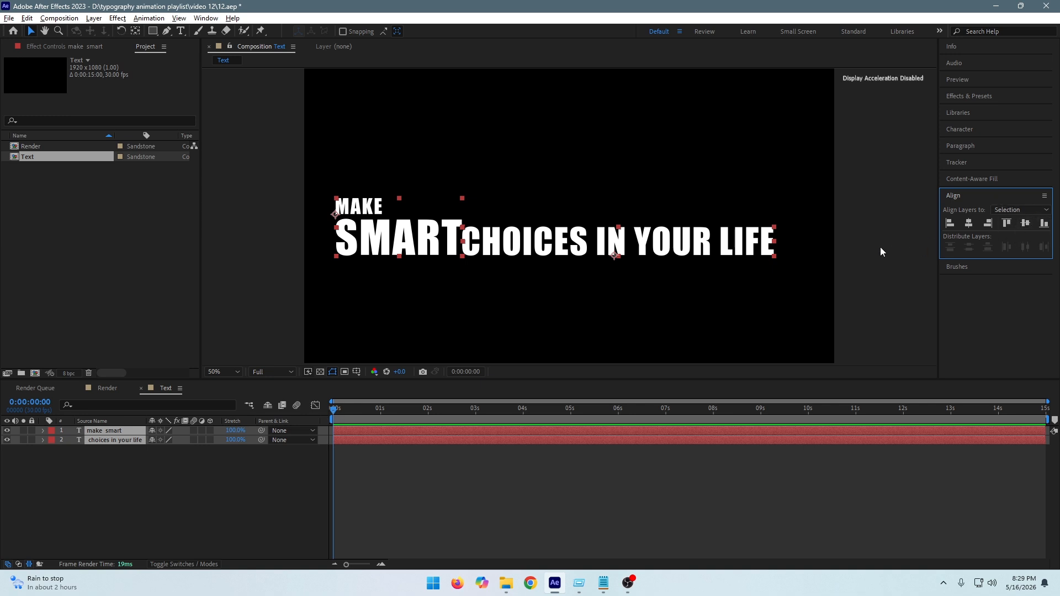
{"action": "left_click", "coordinate": [855, 243]}
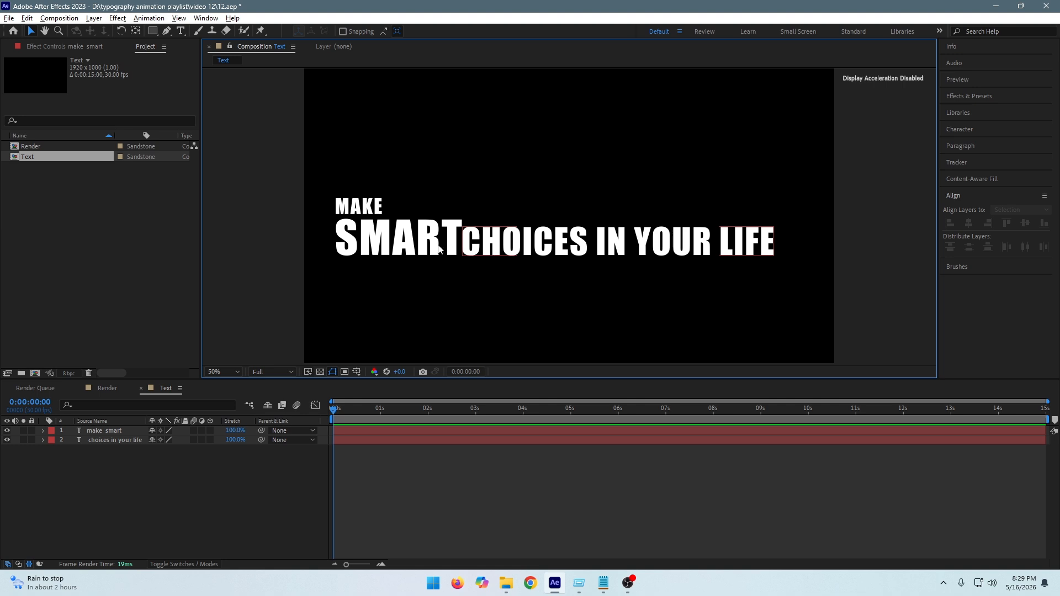
- Change the fill colour of only the word "smart" to blue 2691FF
{"action": "double_click", "coordinate": [419, 247]}
{"action": "left_click", "coordinate": [377, 242]}
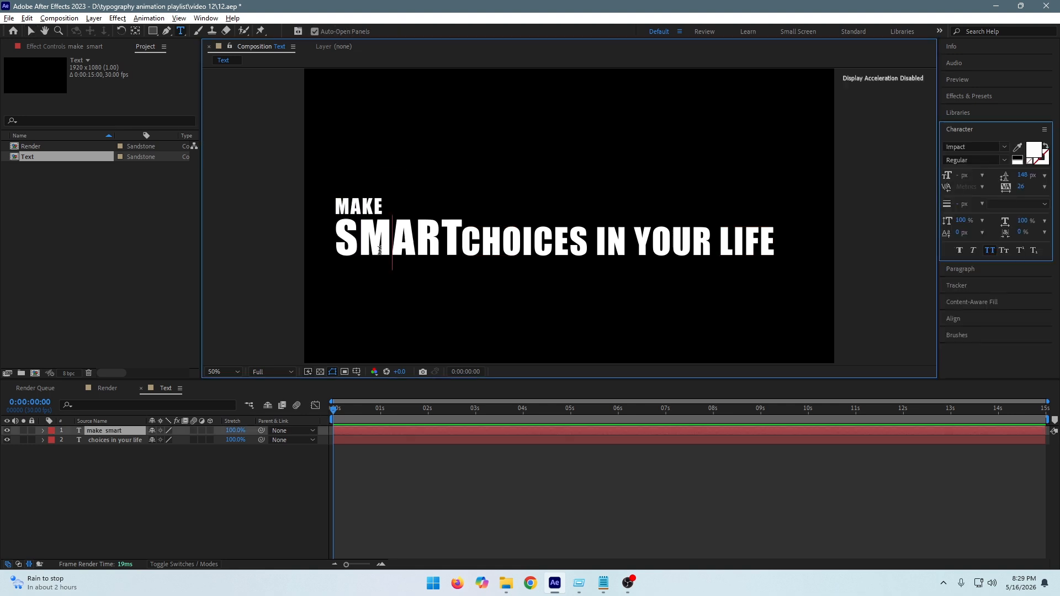
{"action": "double_click", "coordinate": [375, 239]}
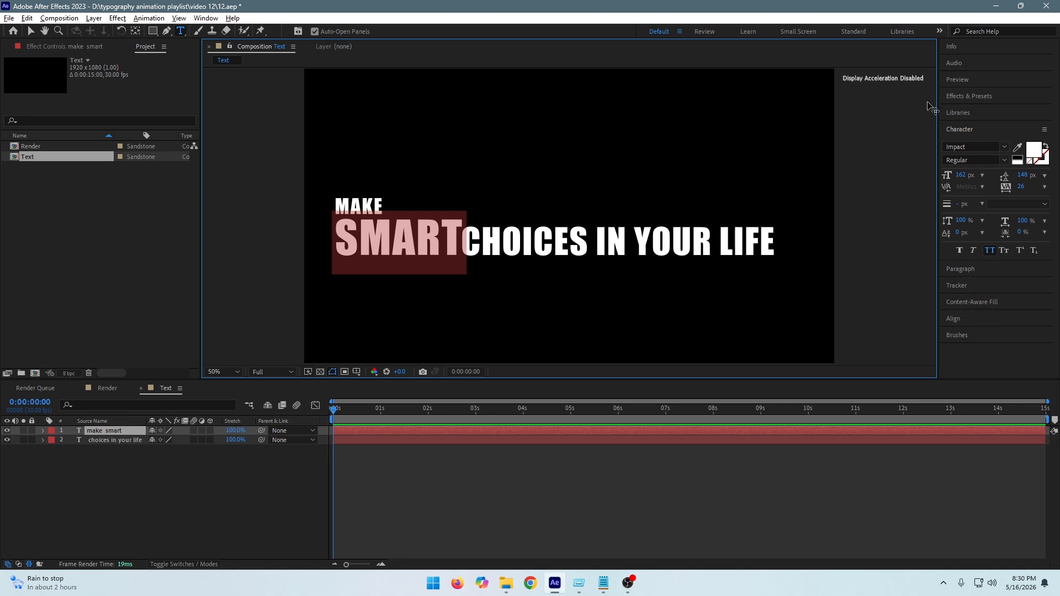
{"action": "left_click", "coordinate": [1034, 148]}
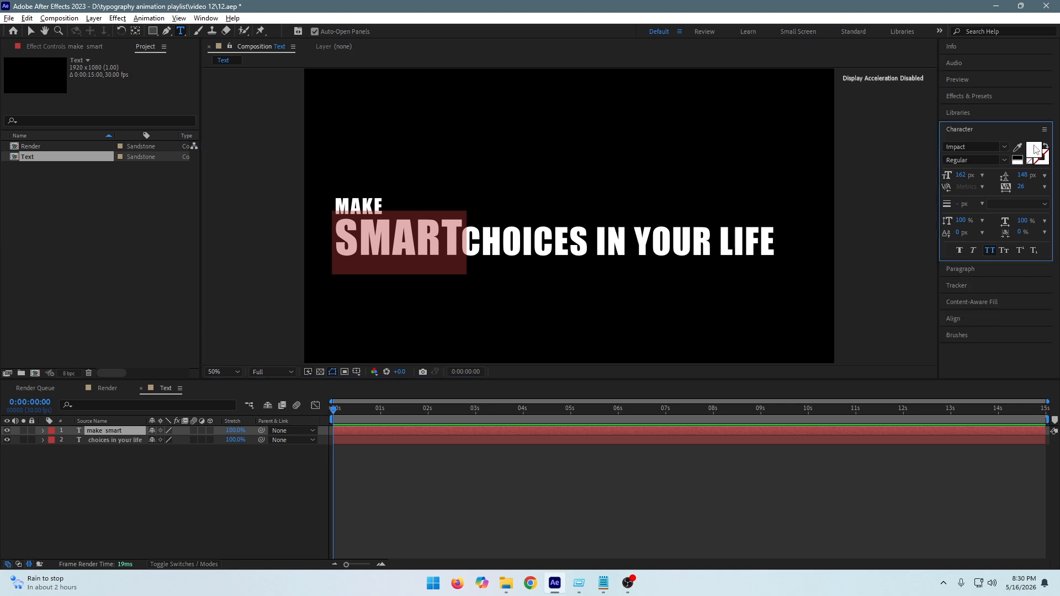
{"action": "left_click_drag", "start_coordinate": [454, 303], "coordinate": [456, 292]}
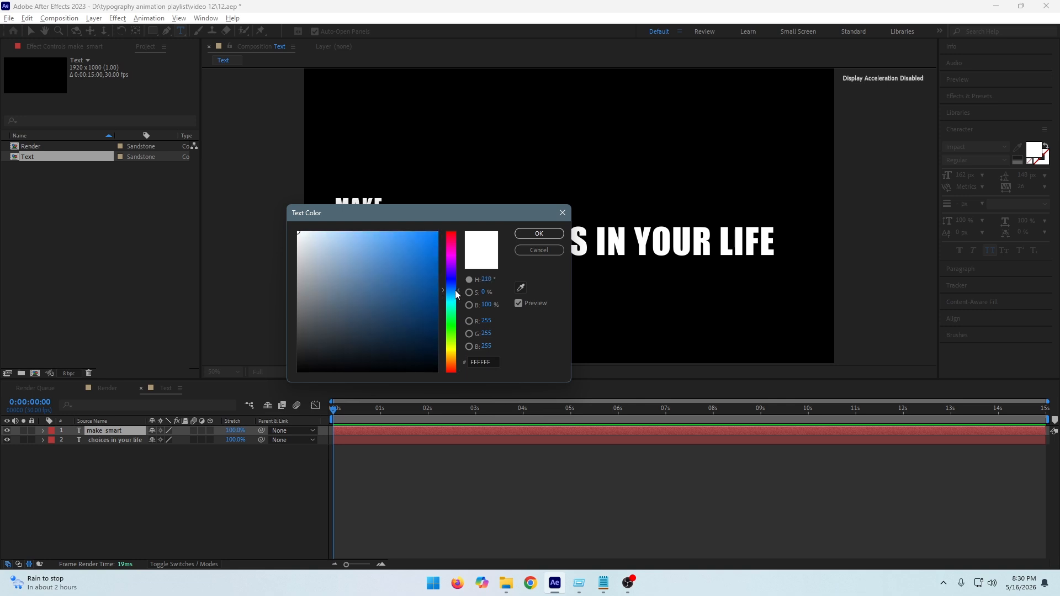
{"action": "left_click_drag", "start_coordinate": [395, 230], "coordinate": [417, 232]}
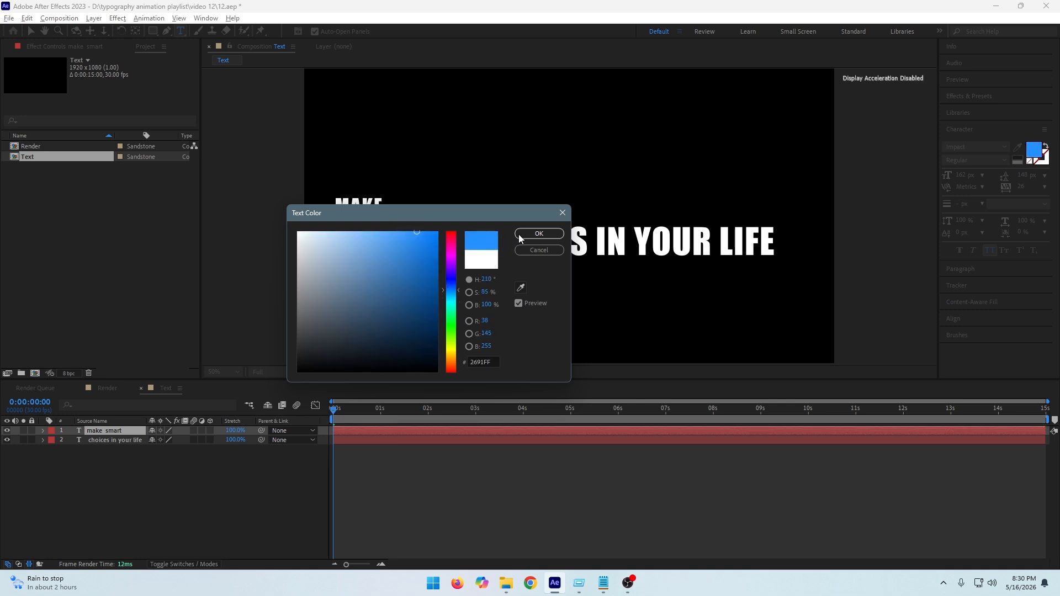
{"action": "left_click", "coordinate": [530, 238]}
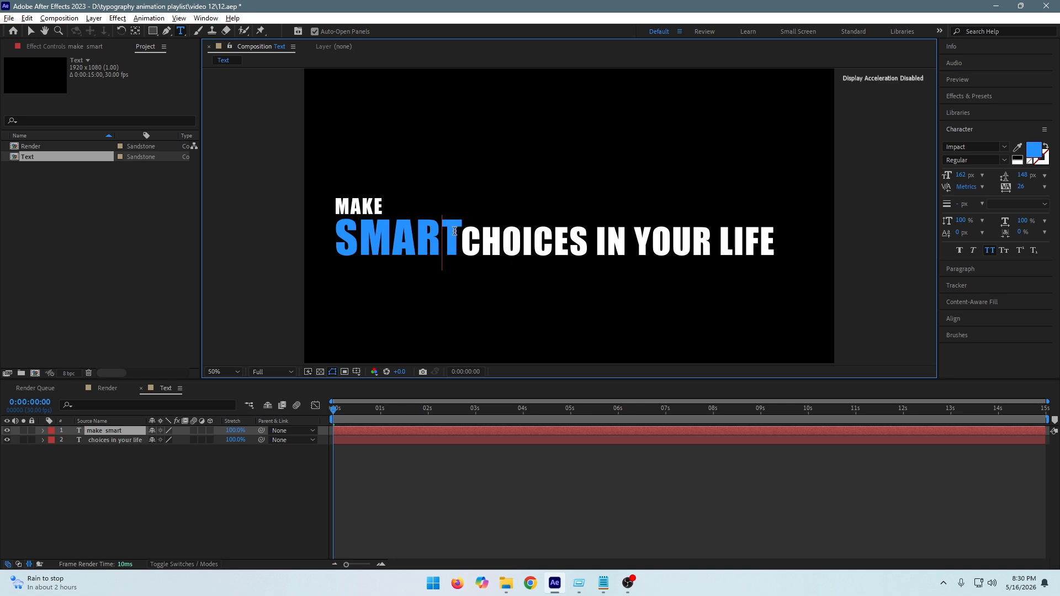
- Crop the Text composition to a region of interest drawn closely around the whole phrase, about 1740 × 284 px
{"action": "left_click", "coordinate": [211, 468]}
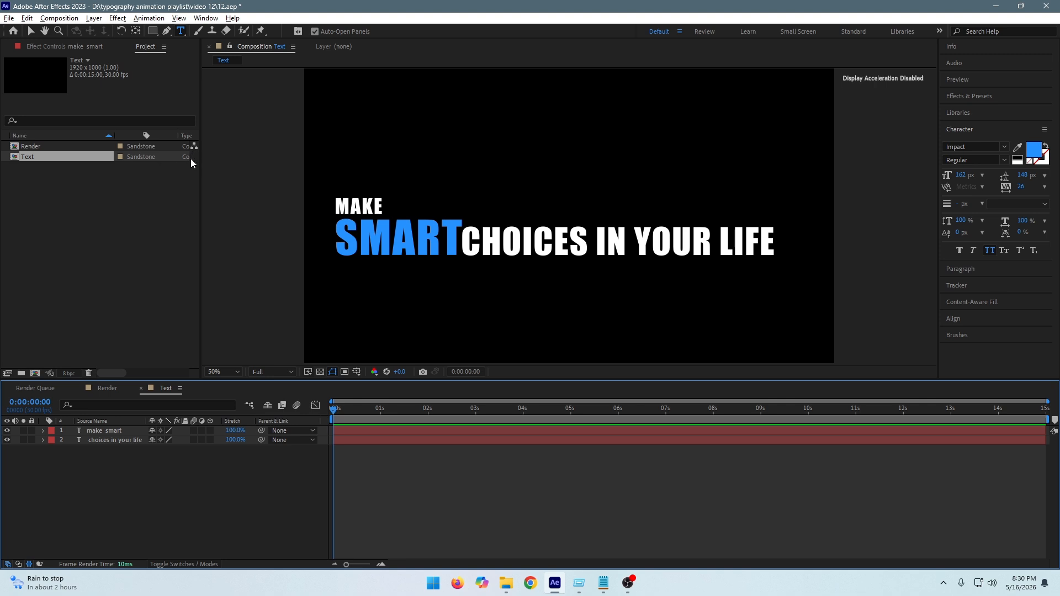
{"action": "left_click", "coordinate": [345, 372]}
{"action": "key", "text": "v"}
{"action": "left_click_drag", "start_coordinate": [308, 192], "coordinate": [795, 266]}
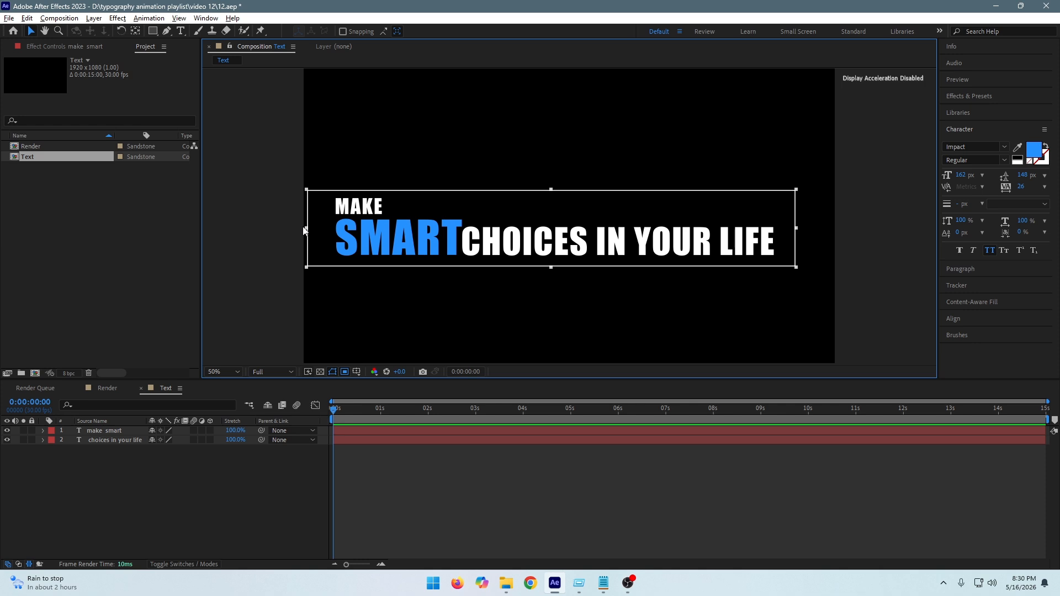
{"action": "left_click_drag", "start_coordinate": [305, 230], "coordinate": [312, 228]}
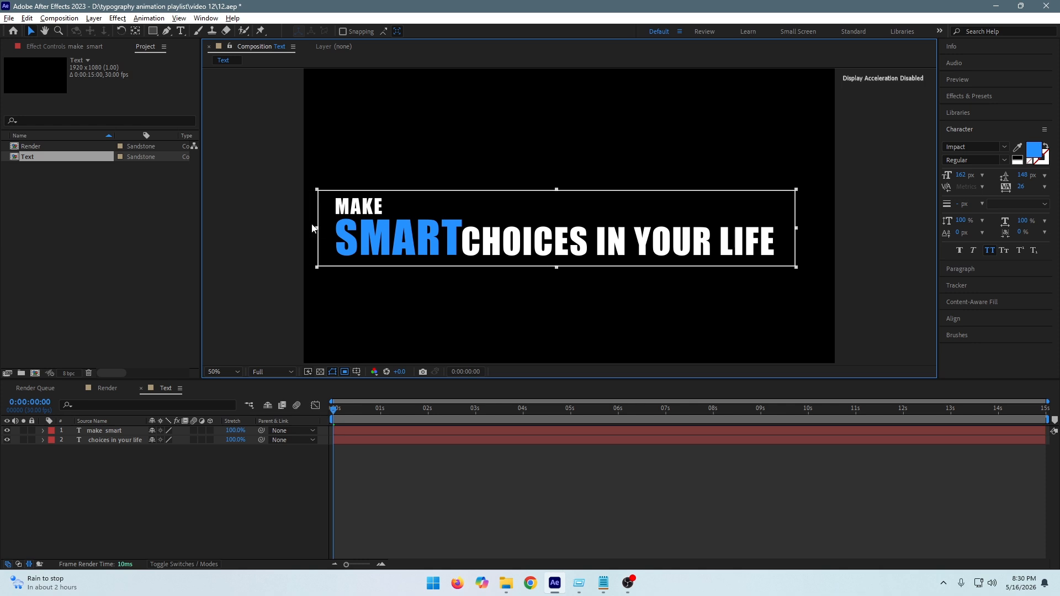
{"action": "left_click_drag", "start_coordinate": [797, 229], "coordinate": [804, 228]}
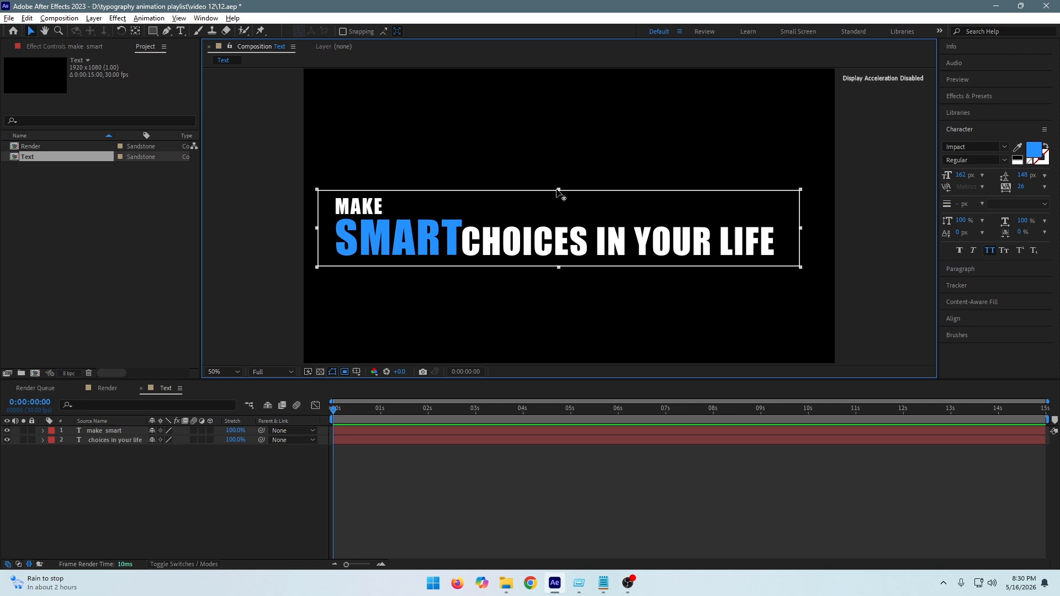
{"action": "left_click_drag", "start_coordinate": [557, 190], "coordinate": [557, 189]}
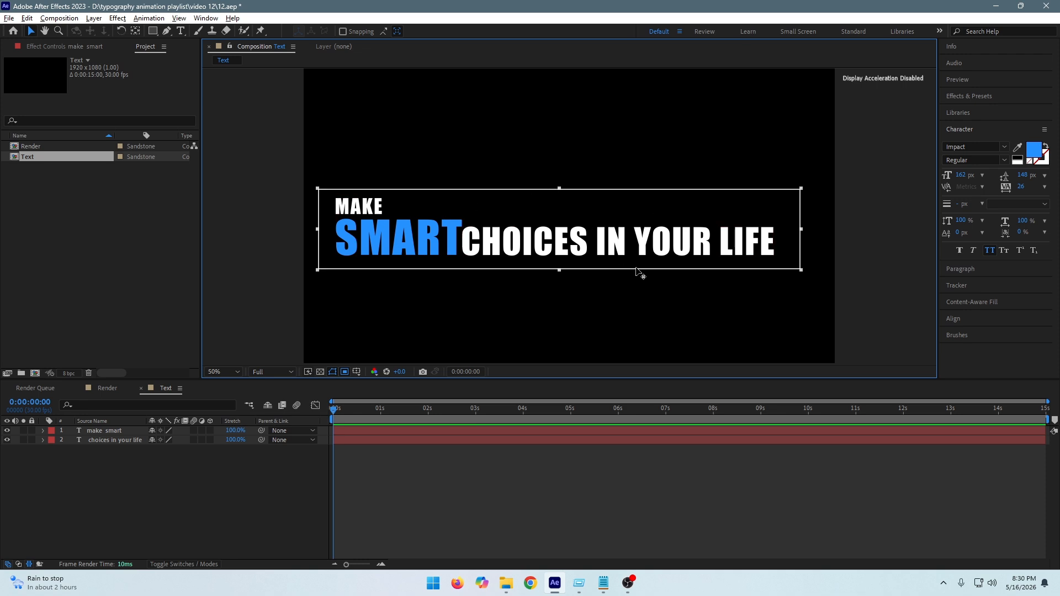
{"action": "left_click", "coordinate": [58, 20]}
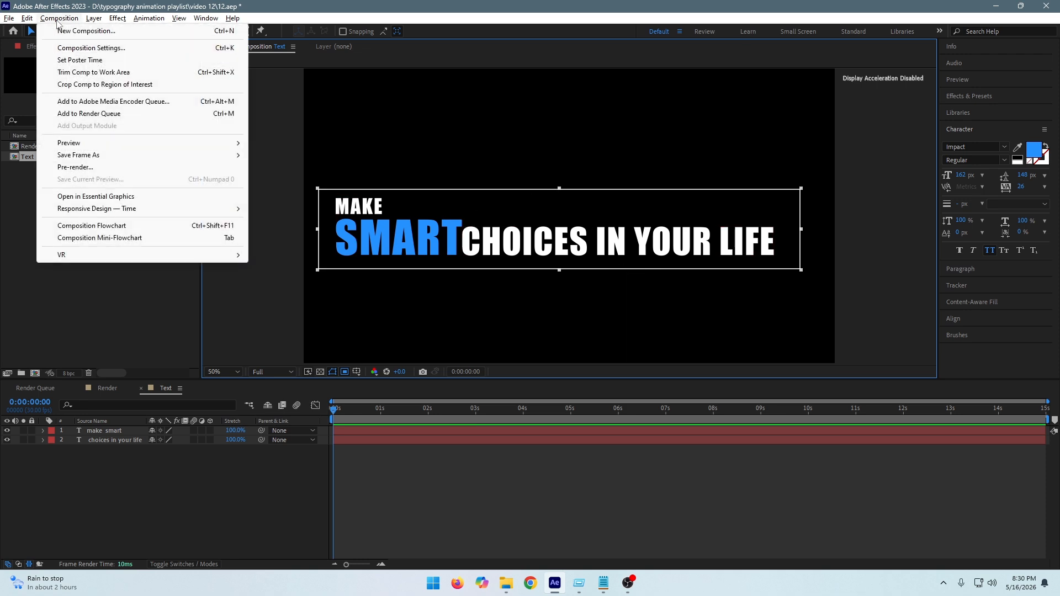
{"action": "left_click", "coordinate": [89, 85]}
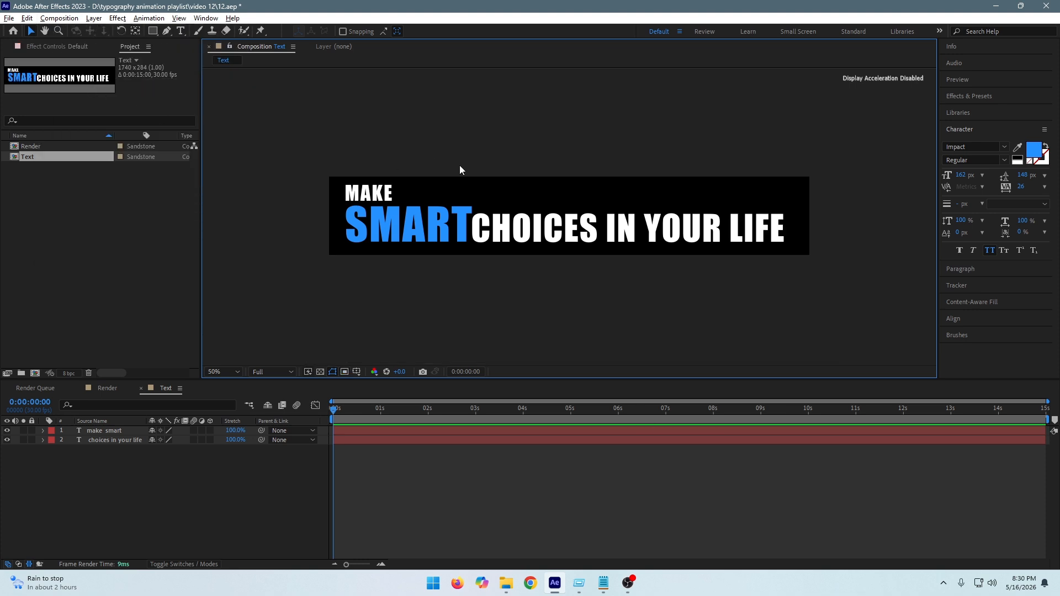
- Create a composition-sized solid named "bg" in dark grey 1B1B1B and place it beneath both text layers
{"action": "right_click", "coordinate": [117, 472]}
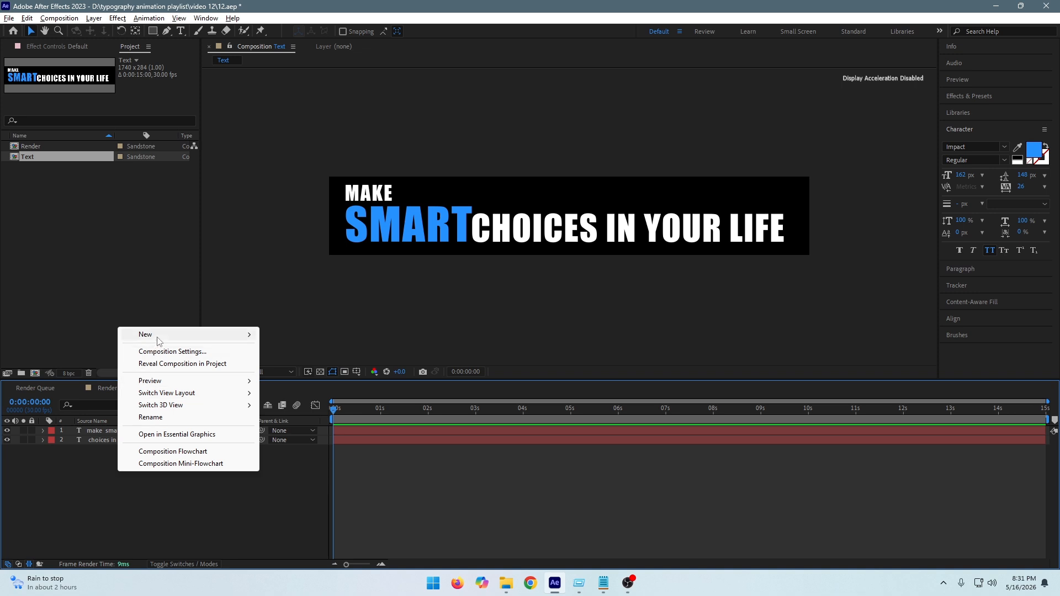
{"action": "mouse_move", "coordinate": [157, 342]}
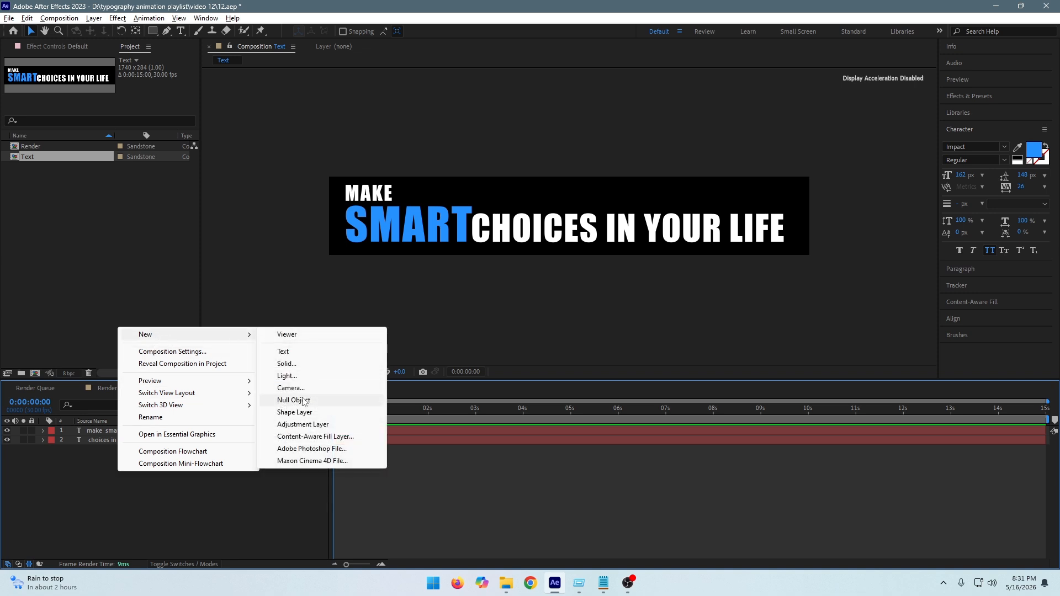
{"action": "left_click", "coordinate": [294, 364]}
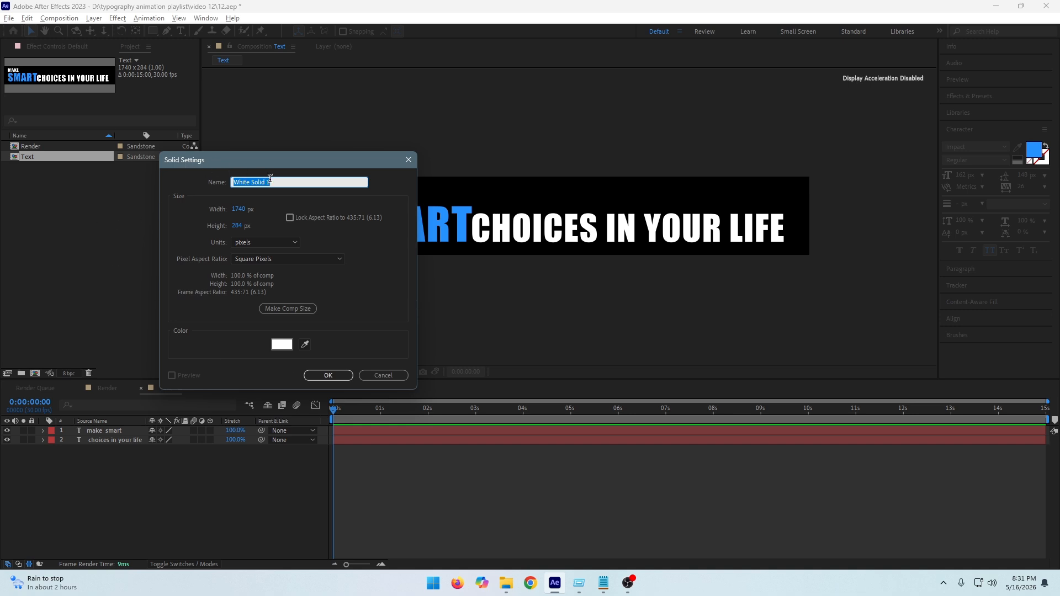
{"action": "type", "text": "bg"}
{"action": "left_click", "coordinate": [290, 350]}
{"action": "mouse_move", "coordinate": [310, 334]}
{"action": "left_mouse_down"}
{"action": "mouse_move", "coordinate": [289, 350]}
{"action": "mouse_move", "coordinate": [289, 380]}
{"action": "mouse_move", "coordinate": [298, 358]}
{"action": "left_mouse_up"}
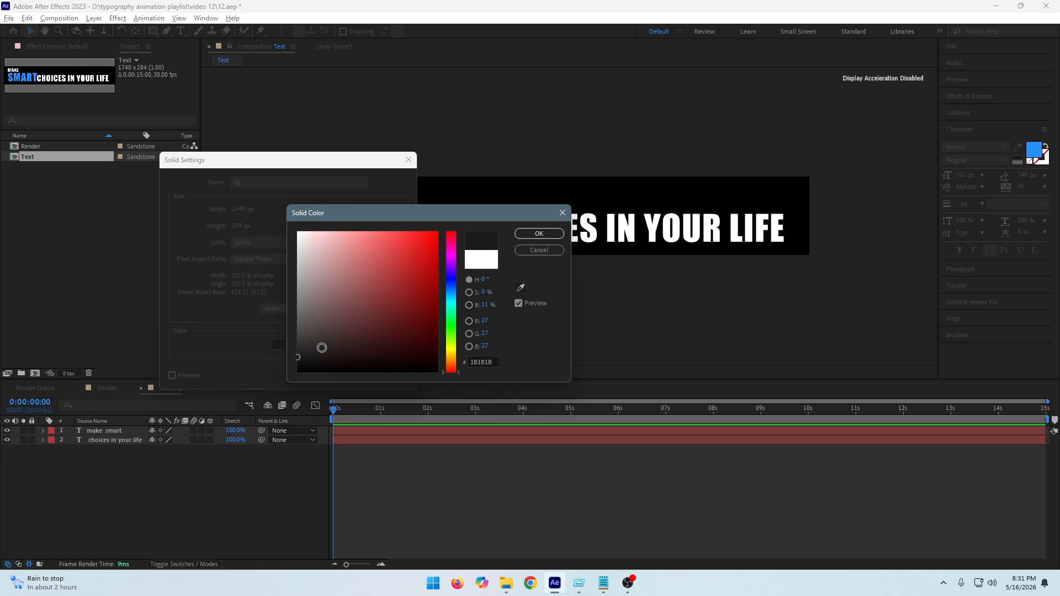
{"action": "left_click", "coordinate": [538, 234]}
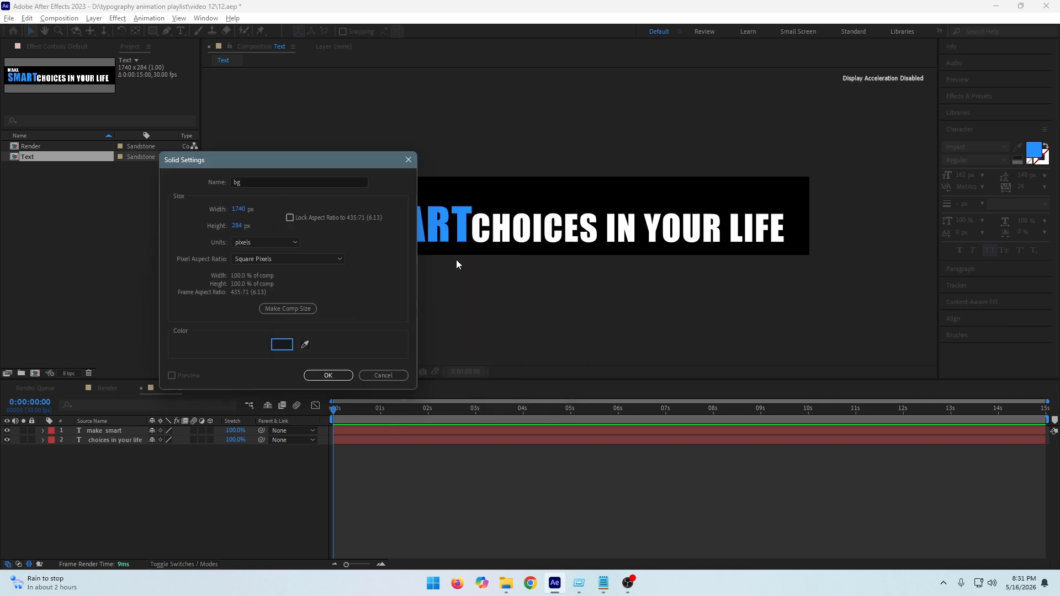
{"action": "left_click", "coordinate": [329, 375]}
{"action": "left_click_drag", "start_coordinate": [88, 439], "coordinate": [99, 466]}
{"action": "left_click", "coordinate": [101, 478]}
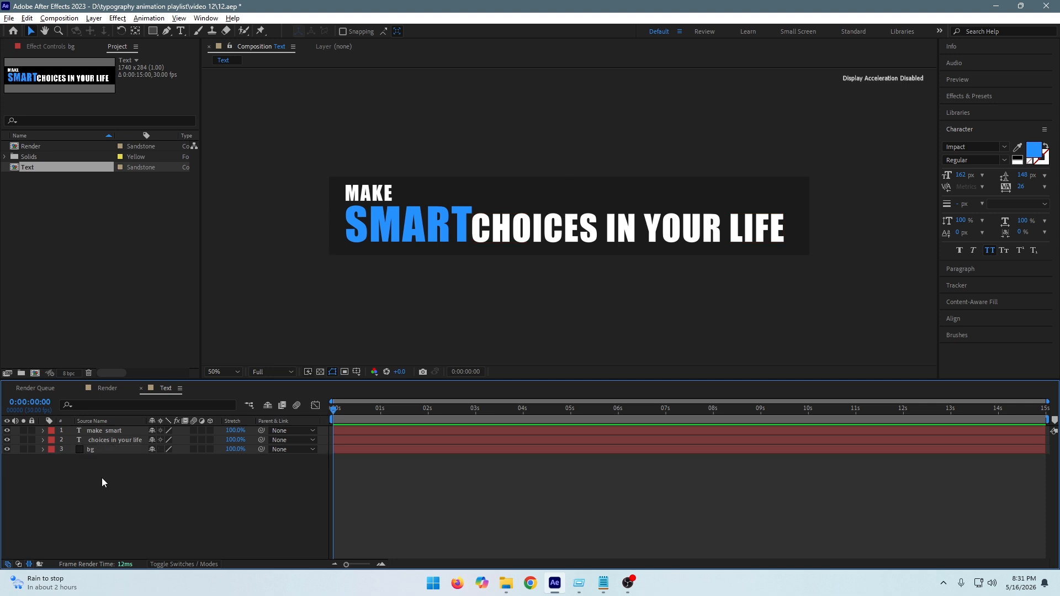
- Duplicate the bg solid layer
{"action": "left_click", "coordinate": [108, 451]}
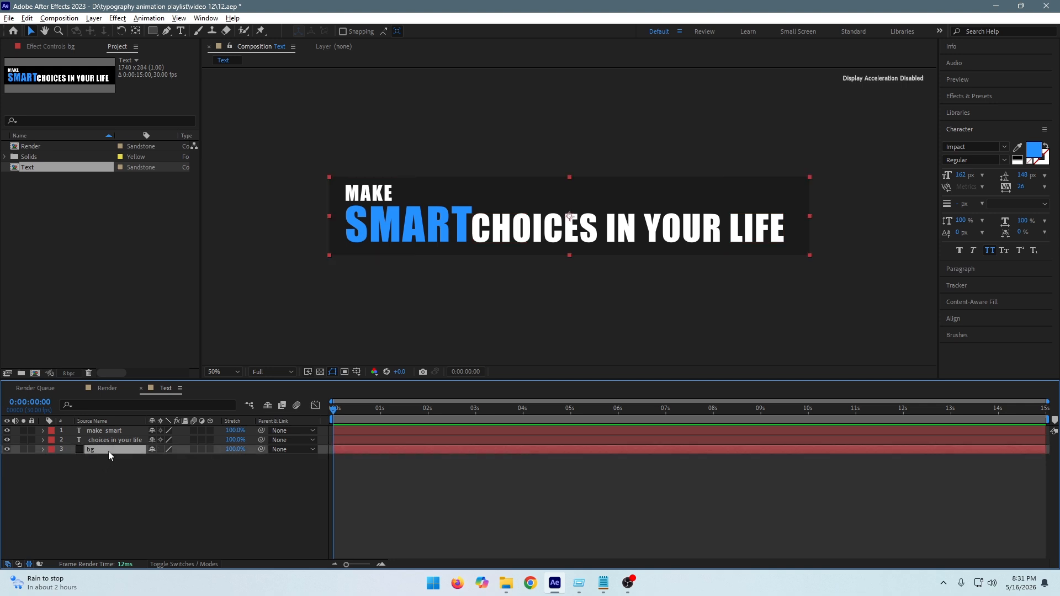
{"action": "key", "text": "ctrl+d"}
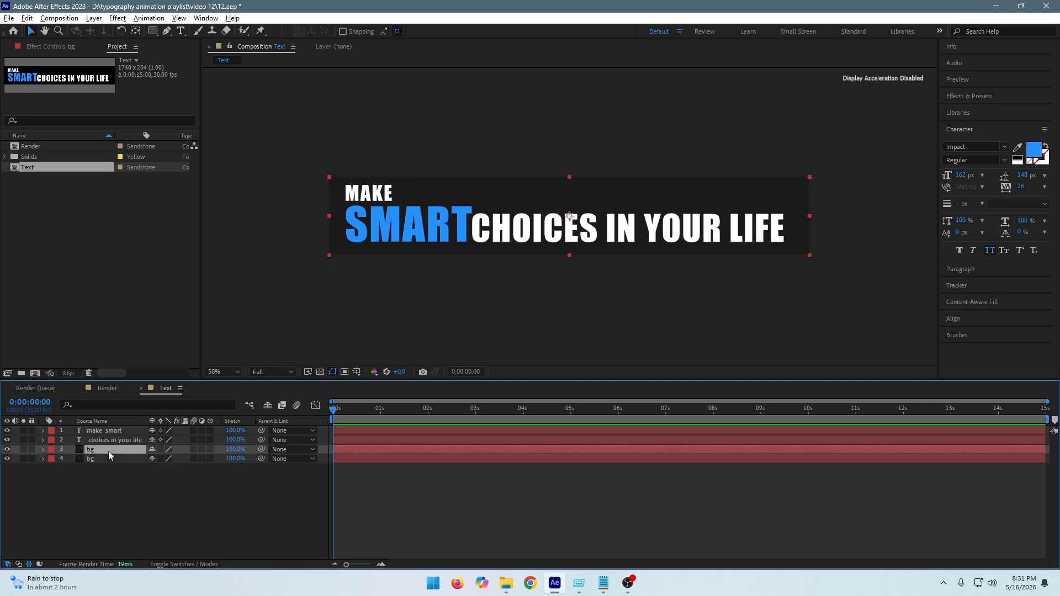
{"action": "double_click", "coordinate": [109, 452]}
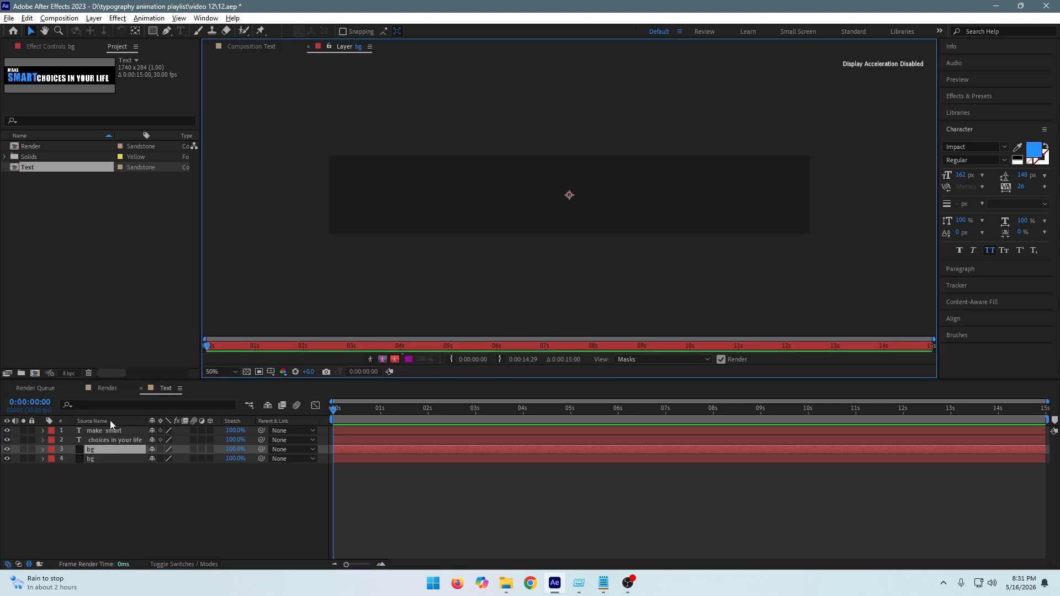
{"action": "left_click", "coordinate": [265, 49]}
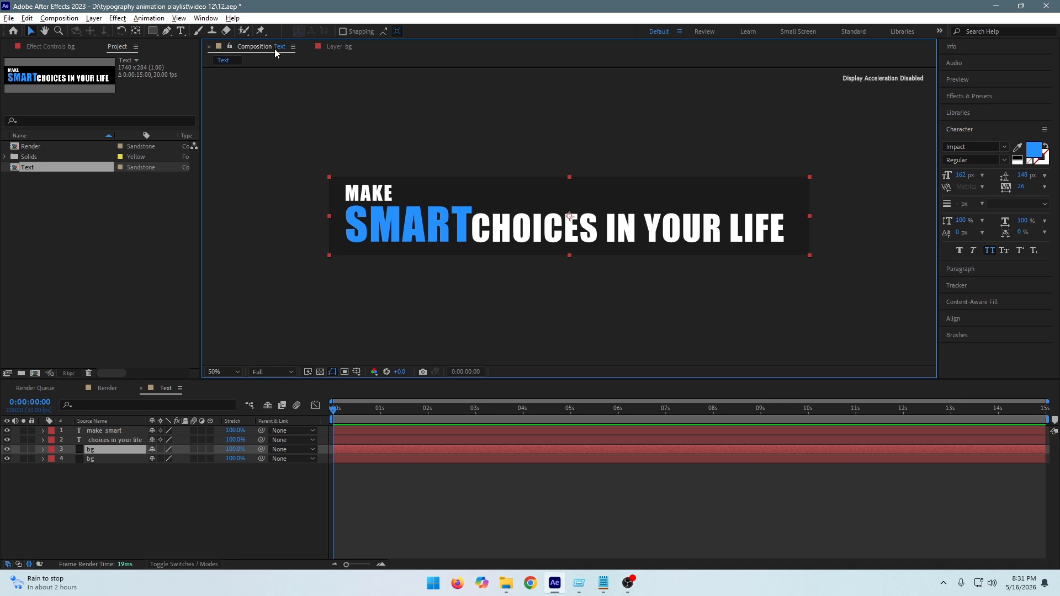
{"action": "double_click", "coordinate": [91, 450]}
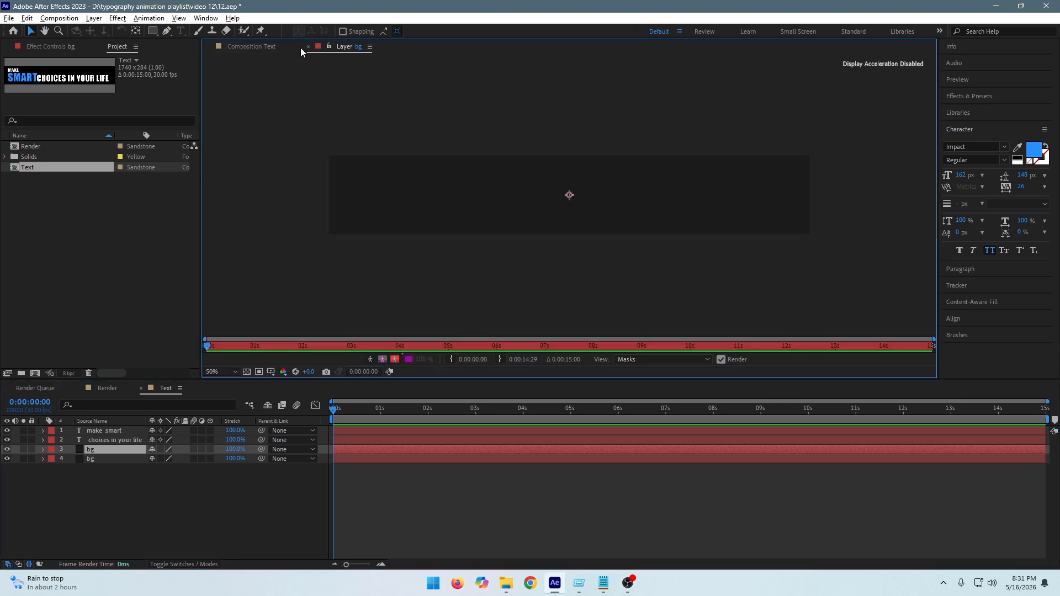
{"action": "left_click", "coordinate": [308, 46]}
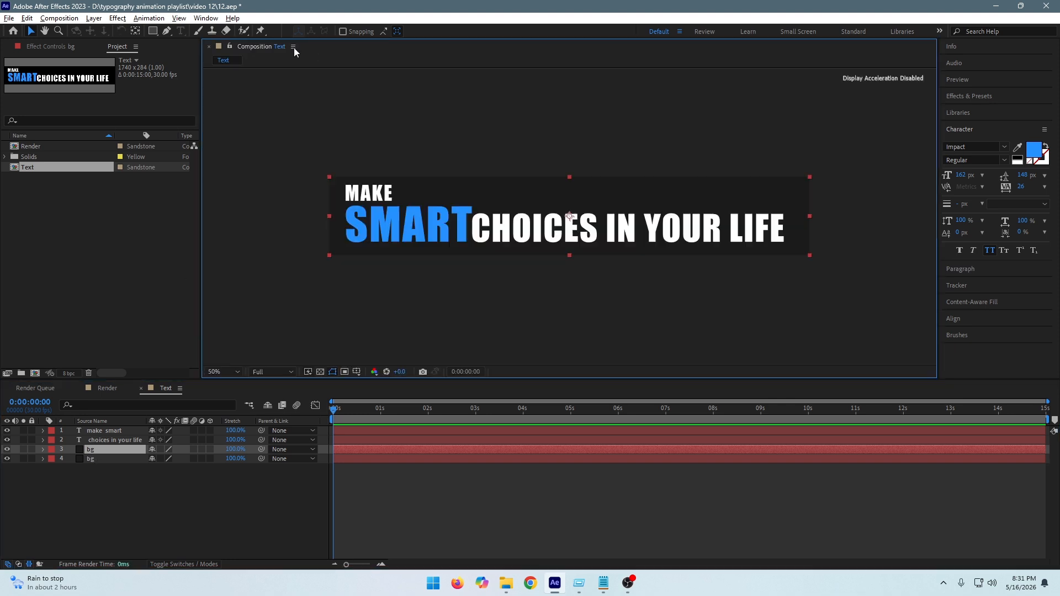
- Rename the upper of the two bg solid layers to "Gride"
{"action": "right_click", "coordinate": [105, 447]}
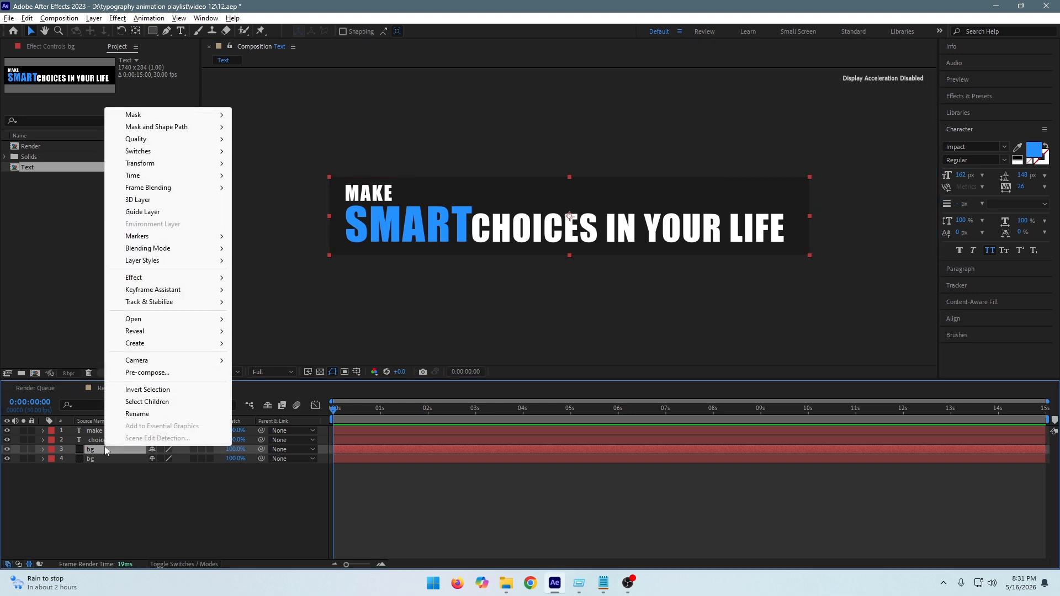
{"action": "left_click", "coordinate": [144, 413]}
{"action": "key", "text": "BackSpace"}
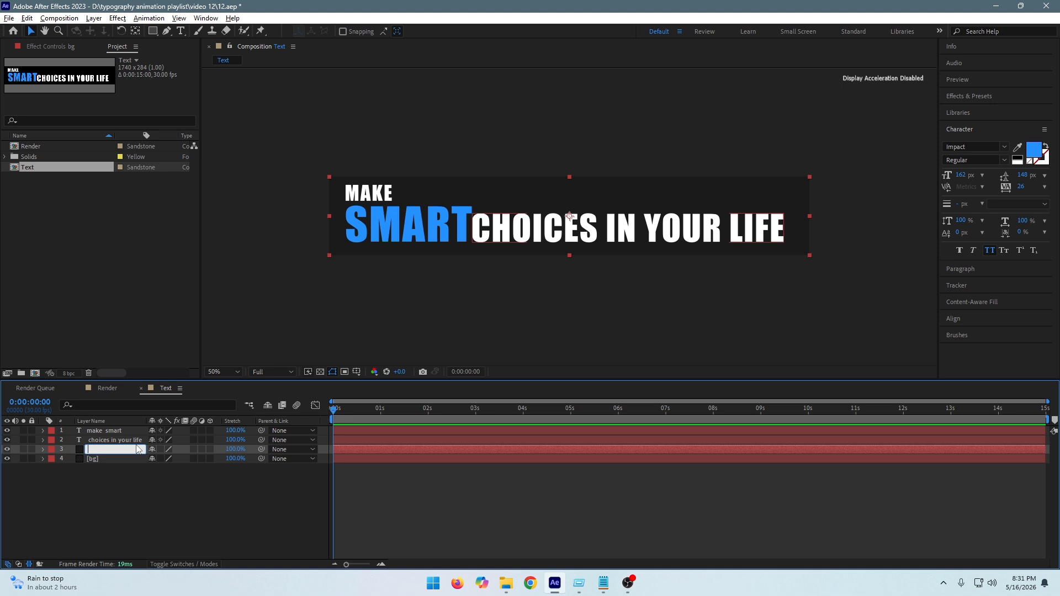
{"action": "type", "text": "Gride"}
{"action": "left_click", "coordinate": [146, 495]}
- Find the Grid effect through the effect search and apply it to the Gride layer
{"action": "left_click", "coordinate": [109, 452]}
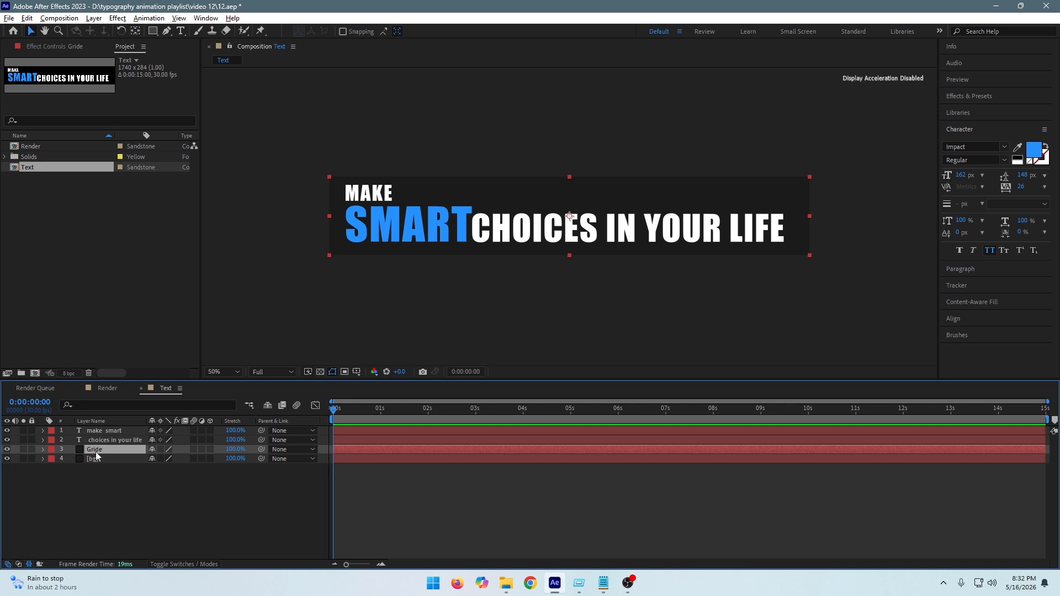
{"action": "key", "text": "ctrl+space"}
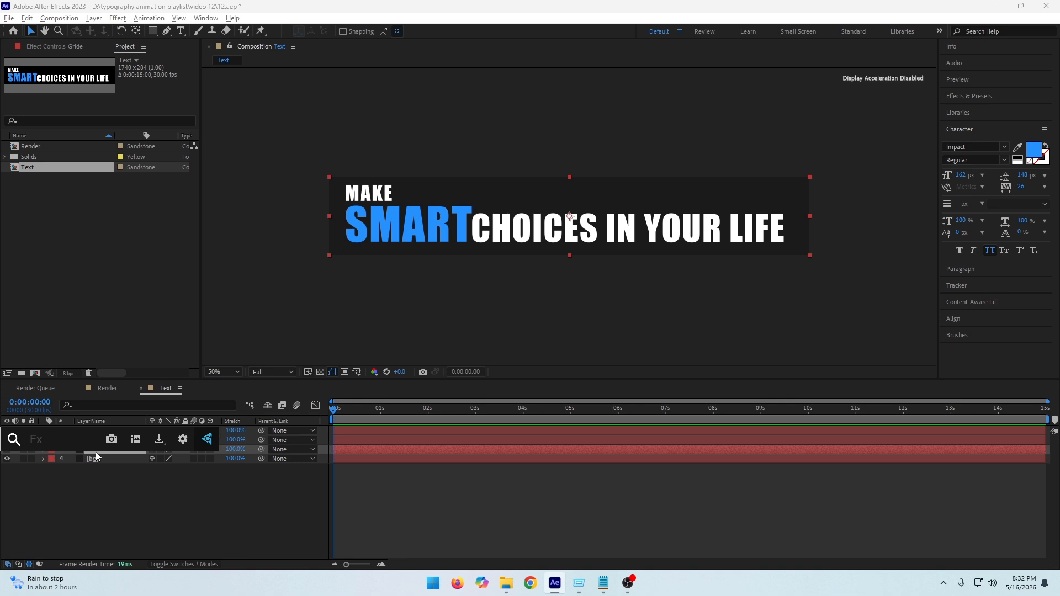
{"action": "type", "text": "gr"}
{"action": "key", "text": "Down"}
{"action": "key", "text": "Return"}
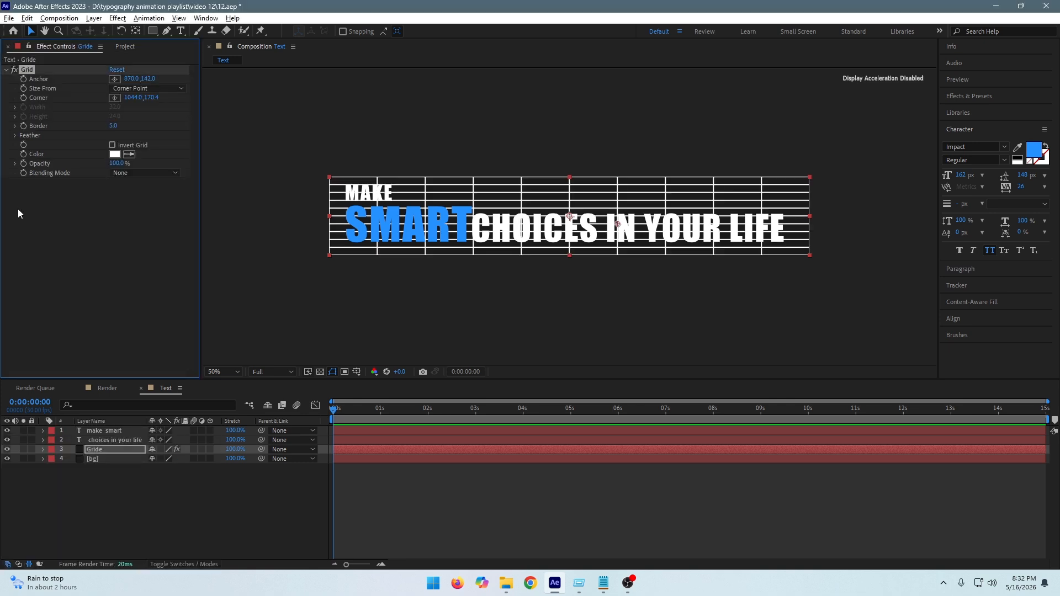
- Adjust the Grid effect to a border of 2.0, a vertical corner value of 200.4 and dark grey colour 393939
{"action": "left_click_drag", "start_coordinate": [114, 126], "coordinate": [110, 128]}
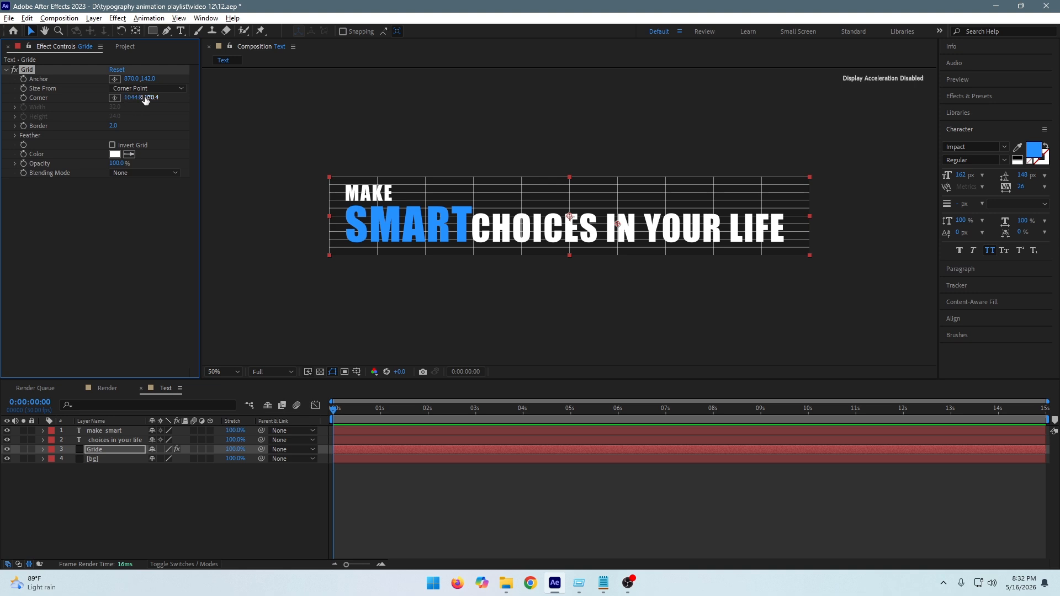
{"action": "left_click_drag", "start_coordinate": [159, 95], "coordinate": [179, 86]}
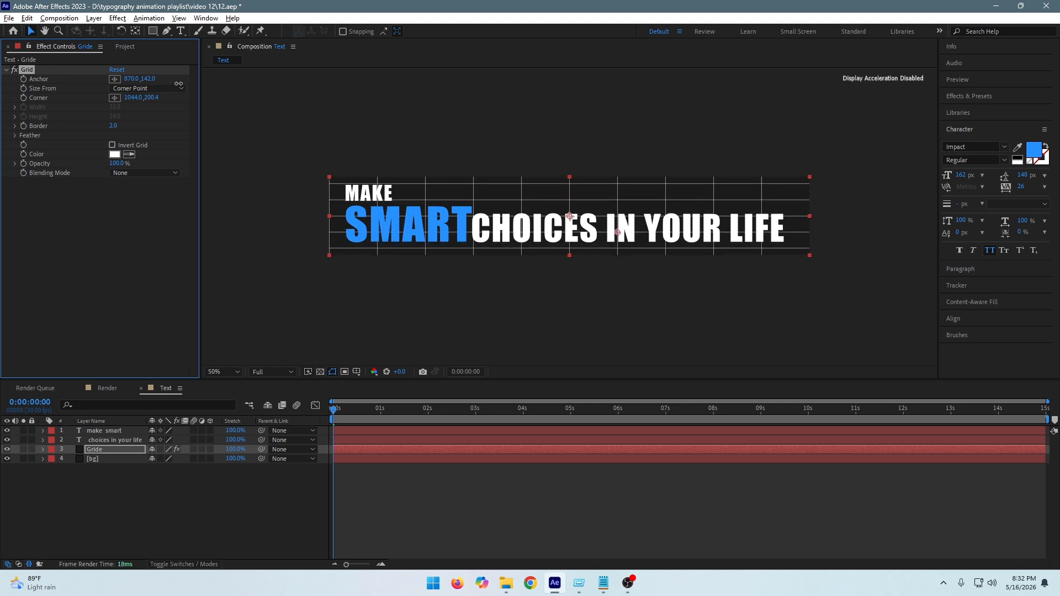
{"action": "left_click", "coordinate": [114, 154]}
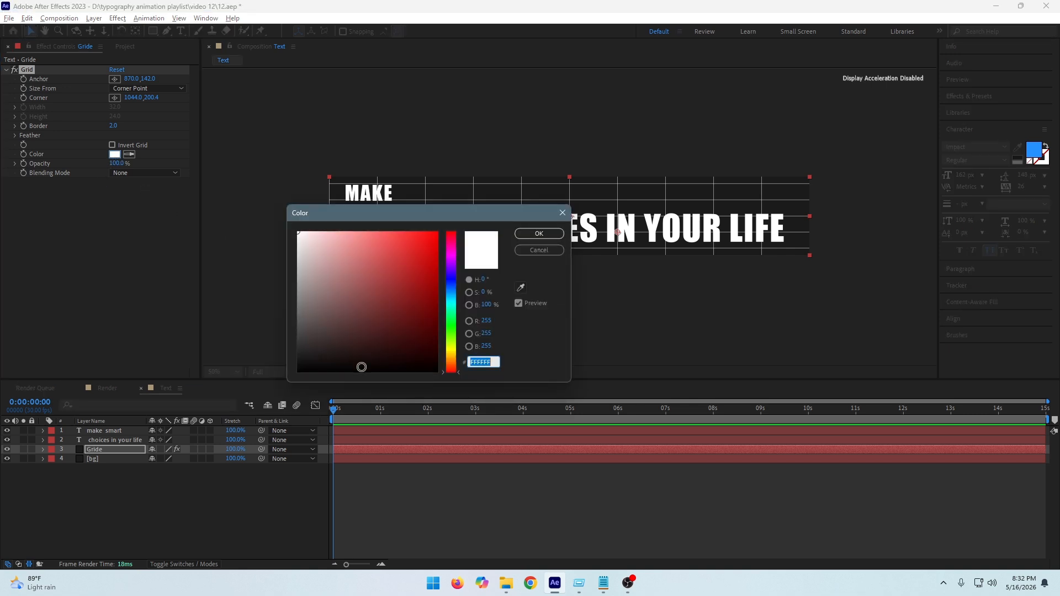
{"action": "mouse_move", "coordinate": [307, 335]}
{"action": "left_mouse_down"}
{"action": "mouse_move", "coordinate": [293, 340]}
{"action": "mouse_move", "coordinate": [298, 329]}
{"action": "mouse_move", "coordinate": [298, 340]}
{"action": "left_mouse_up"}
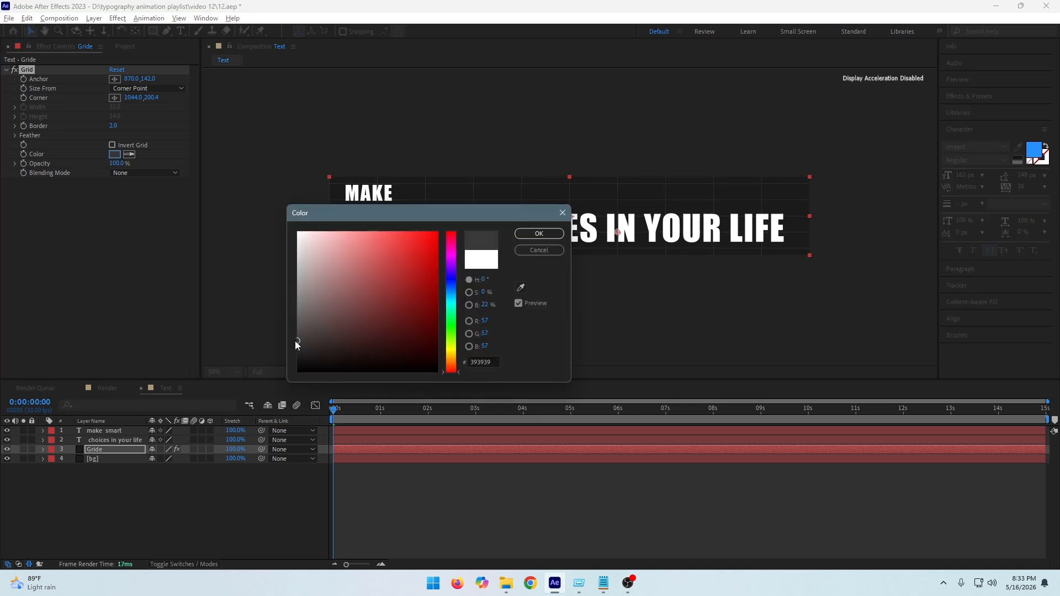
{"action": "left_click", "coordinate": [536, 234]}
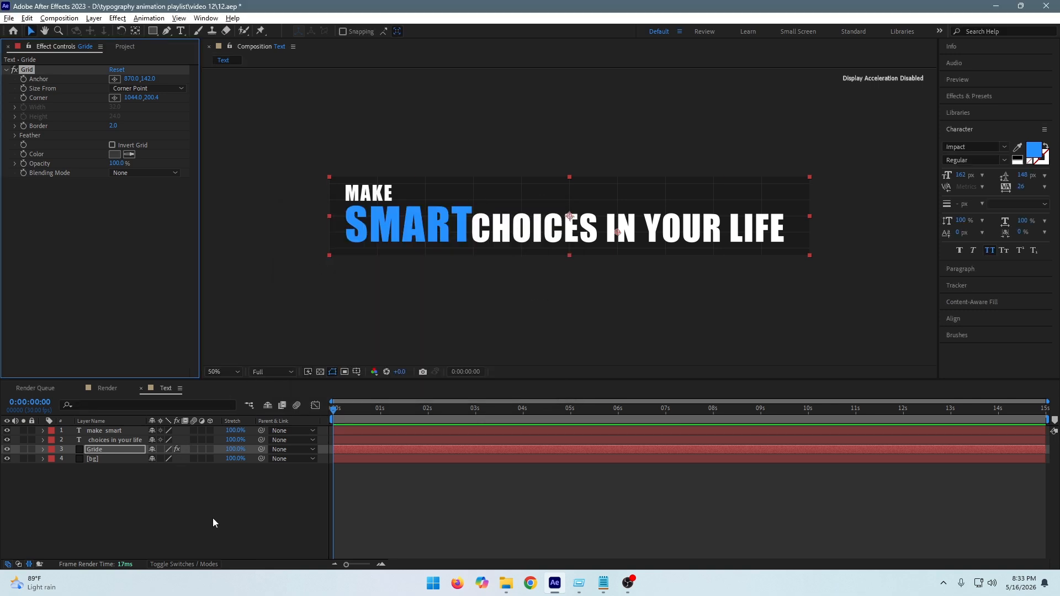
{"action": "left_click", "coordinate": [389, 284]}
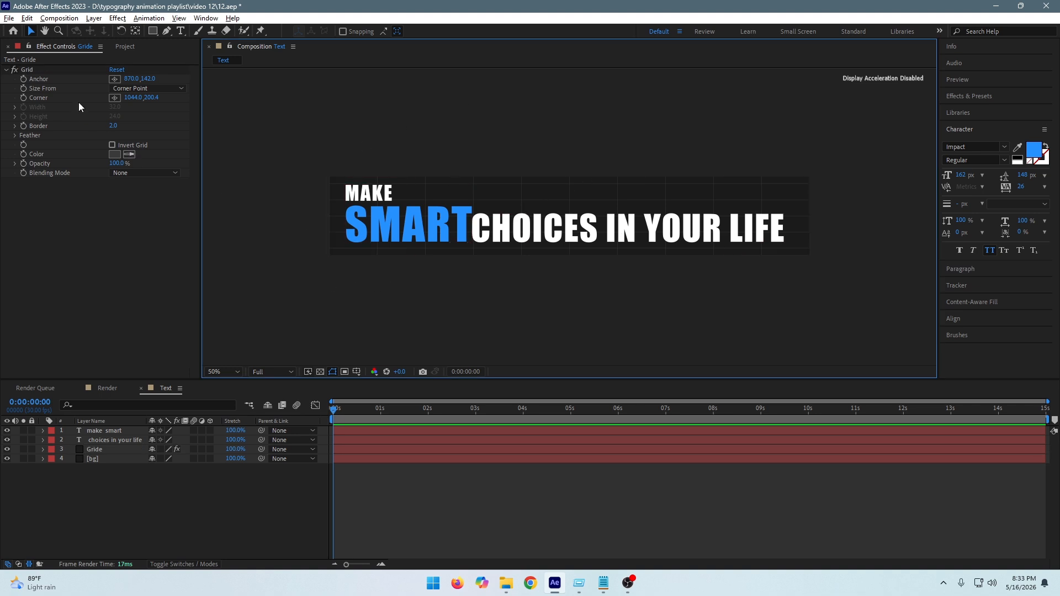
- Create a new composition named "cc reptile" at 1920 × 1080 px, 30 fps and 15 seconds long
{"action": "left_click", "coordinate": [126, 47]}
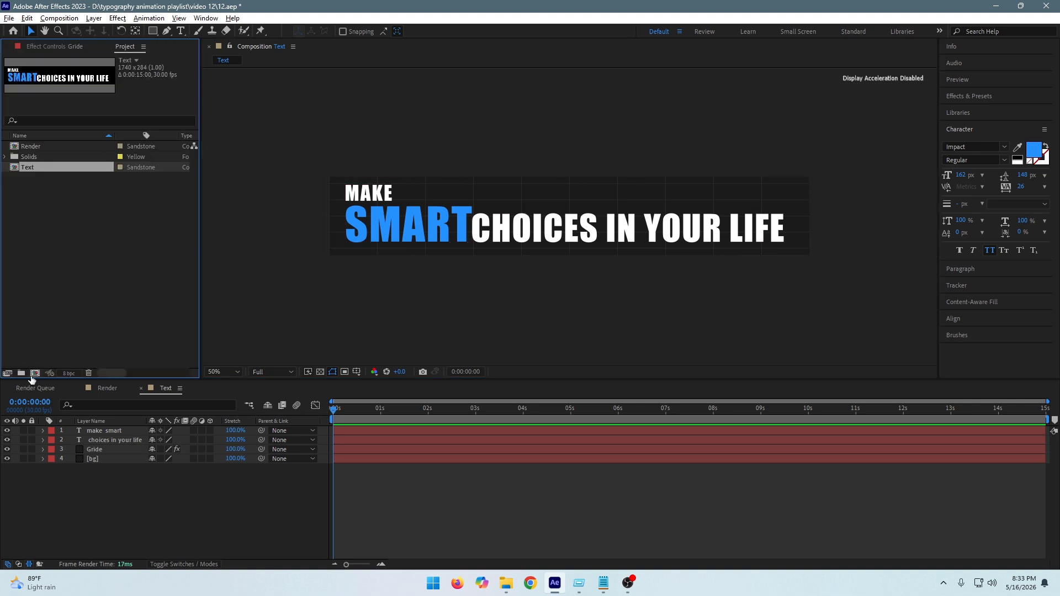
{"action": "left_click", "coordinate": [35, 374]}
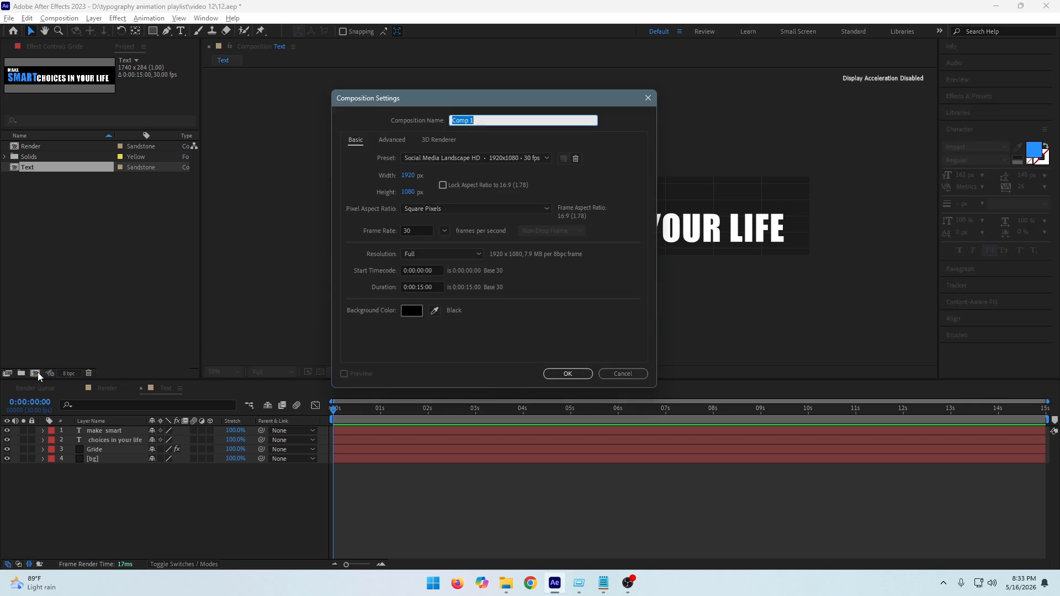
{"action": "type", "text": "cc reptile"}
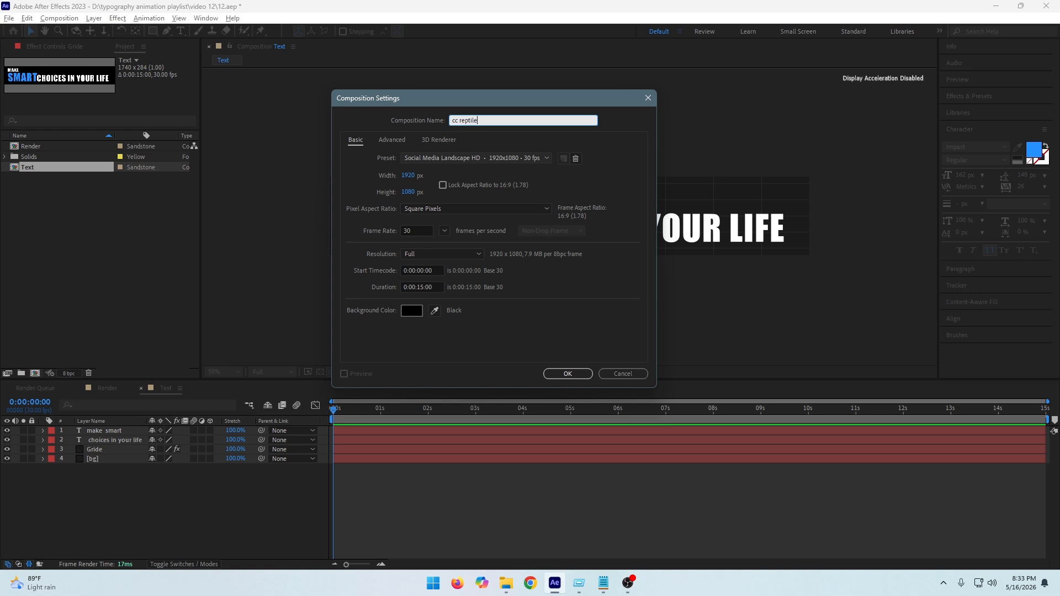
{"action": "key", "text": "Return"}
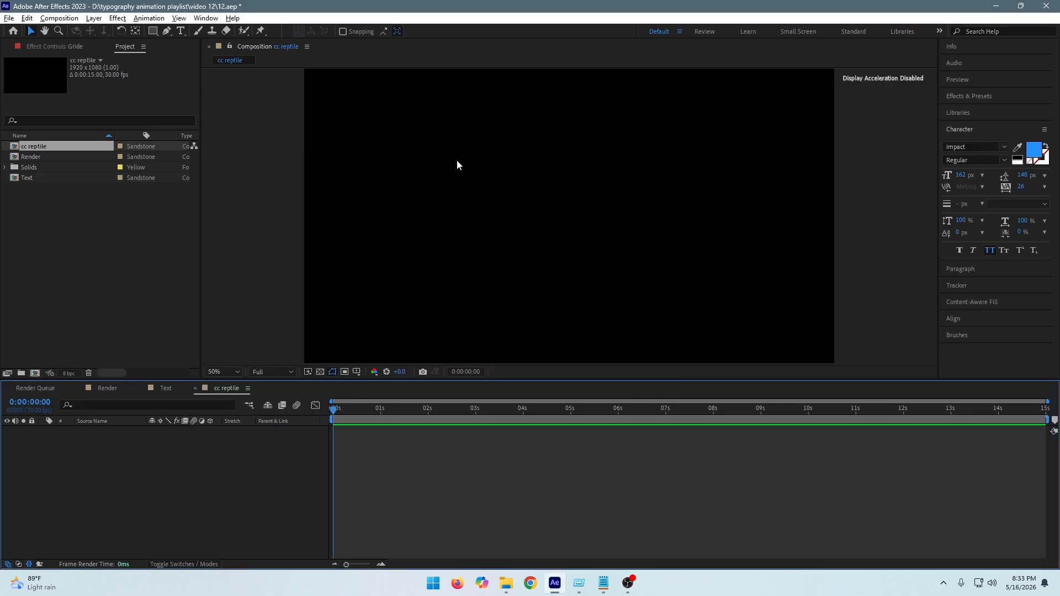
- Add the Text composition to the cc reptile timeline and apply the CC RepeTile effect to it
{"action": "left_click", "coordinate": [27, 177]}
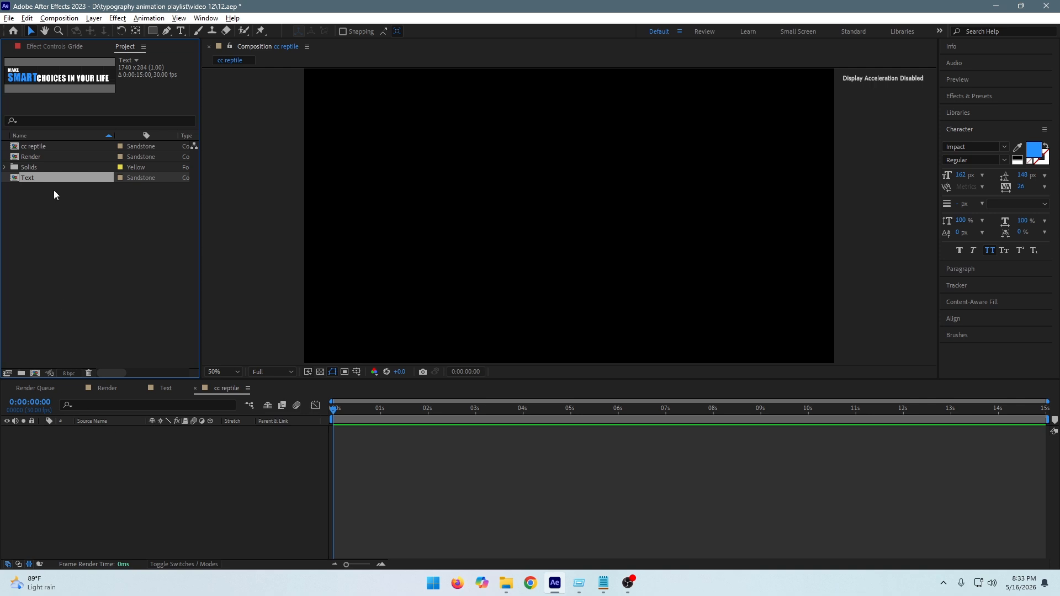
{"action": "left_click_drag", "start_coordinate": [64, 178], "coordinate": [110, 461]}
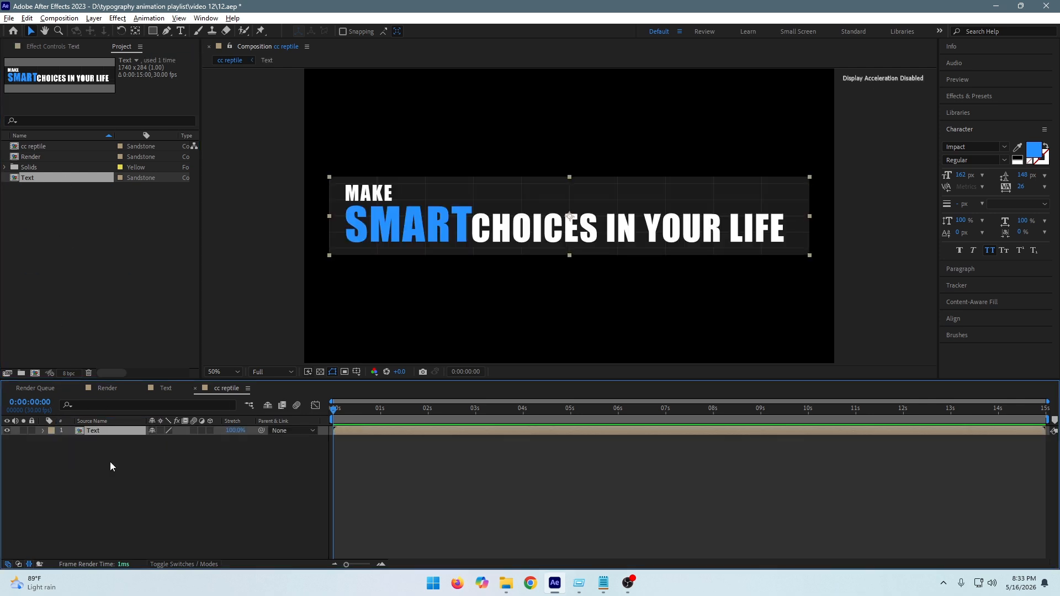
{"action": "key", "text": "ctrl+space"}
{"action": "type", "text": "cc"}
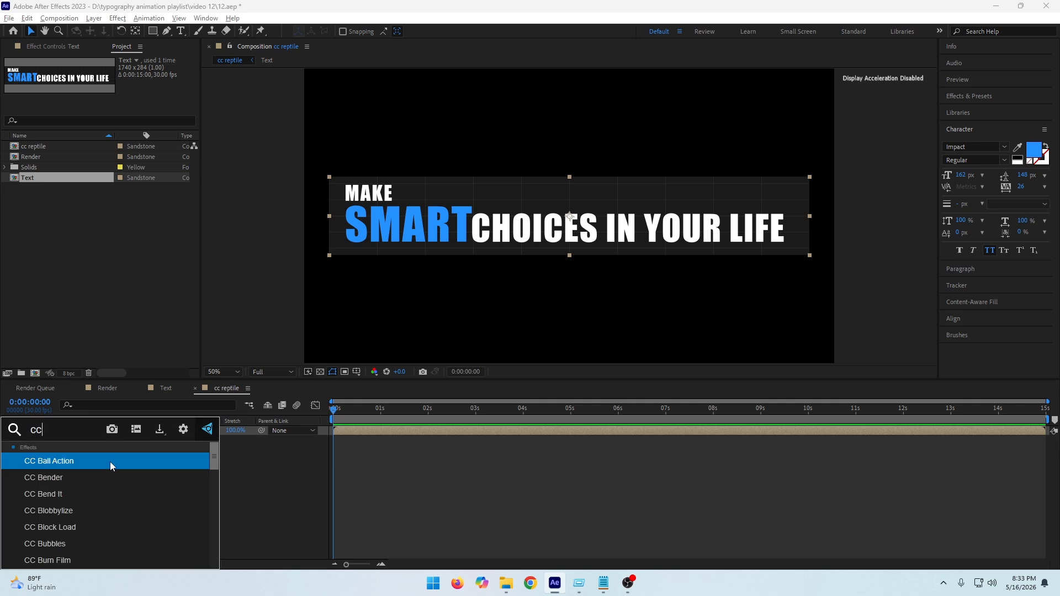
{"action": "type", "text": " rep"}
{"action": "key", "text": "Return"}
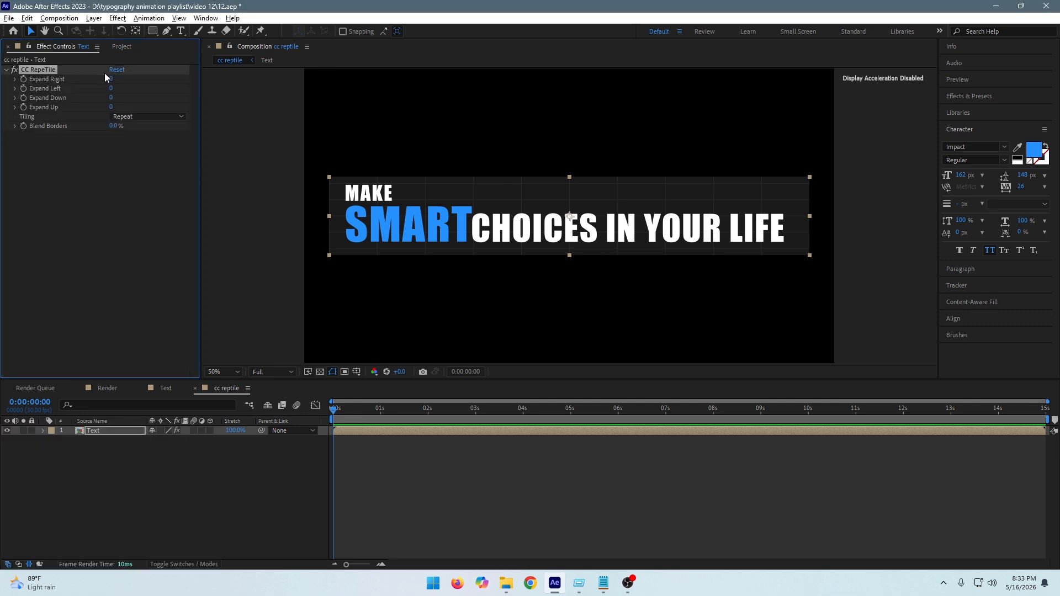
- Set Expand Right and Expand Left of the CC RepeTile effect to 2000 each
{"action": "left_click_drag", "start_coordinate": [111, 80], "coordinate": [176, 79]}
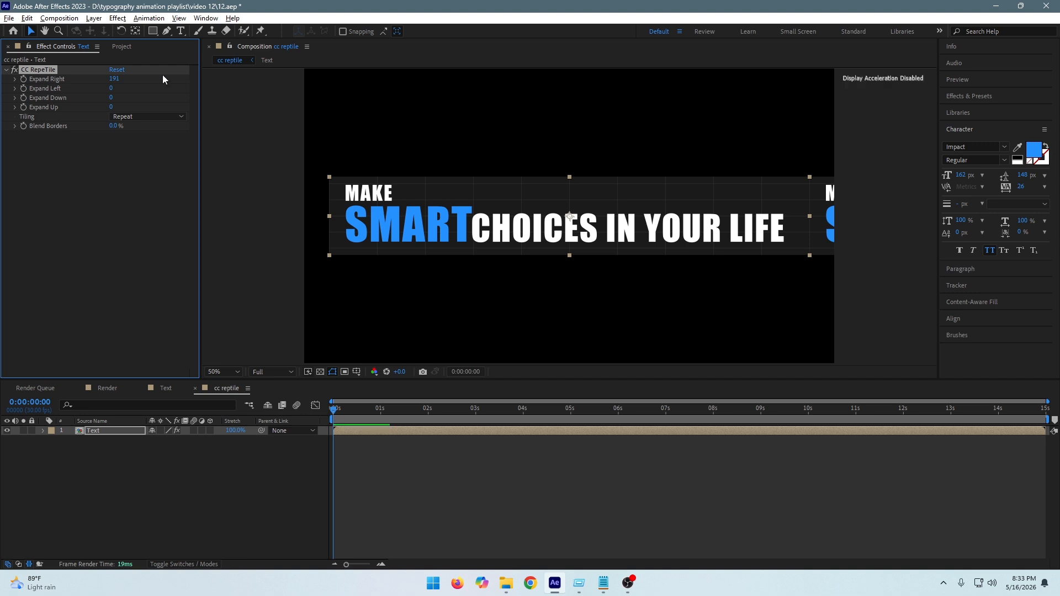
{"action": "left_click", "coordinate": [112, 80]}
{"action": "type", "text": "2000"}
{"action": "key", "text": "Return"}
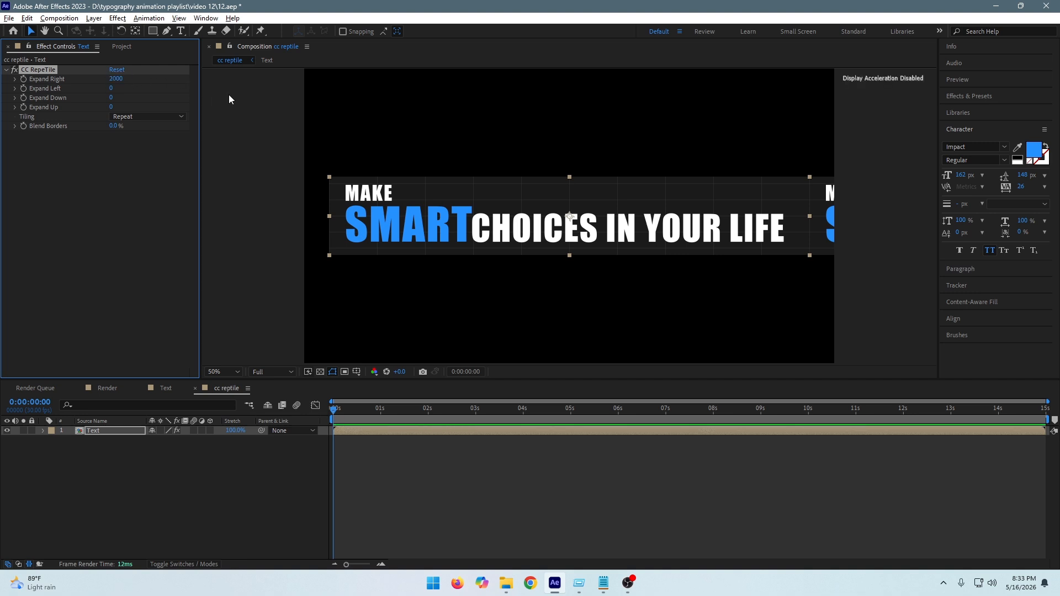
{"action": "left_click", "coordinate": [113, 88]}
{"action": "type", "text": "2000"}
{"action": "key", "text": "Return"}
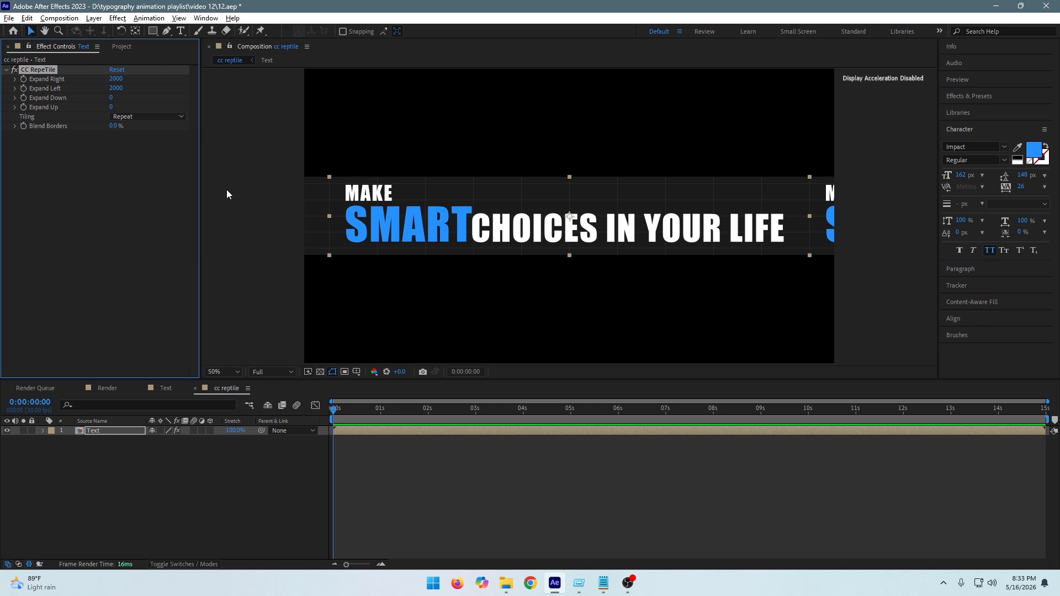
- Animate the Text layer's position from 960, 540 at 0 seconds to 2610, 540 at 0:00:14:29
{"action": "left_click", "coordinate": [115, 431]}
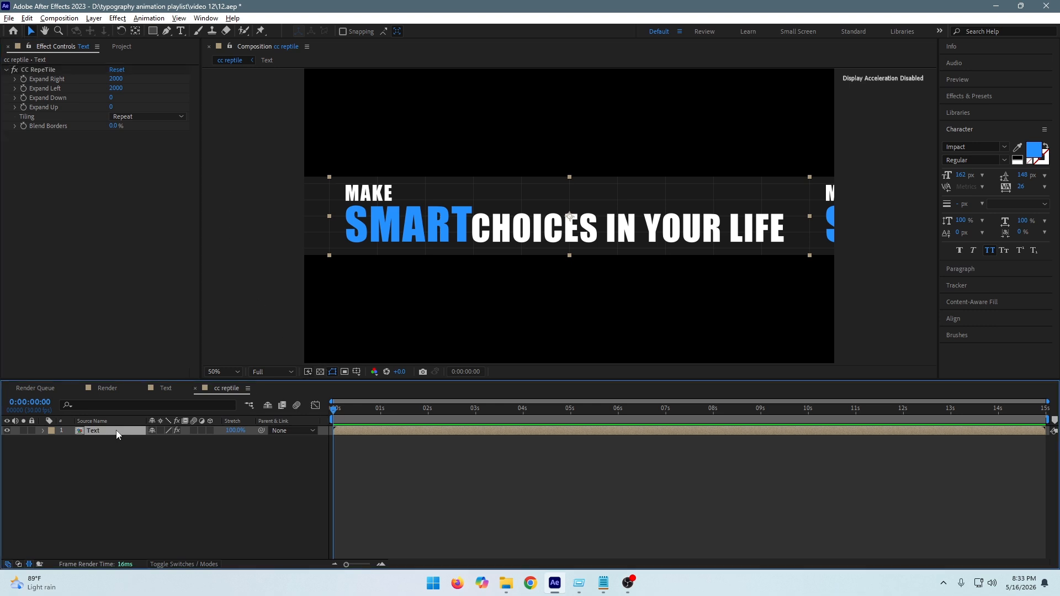
{"action": "key", "text": "p"}
{"action": "left_click", "coordinate": [71, 439]}
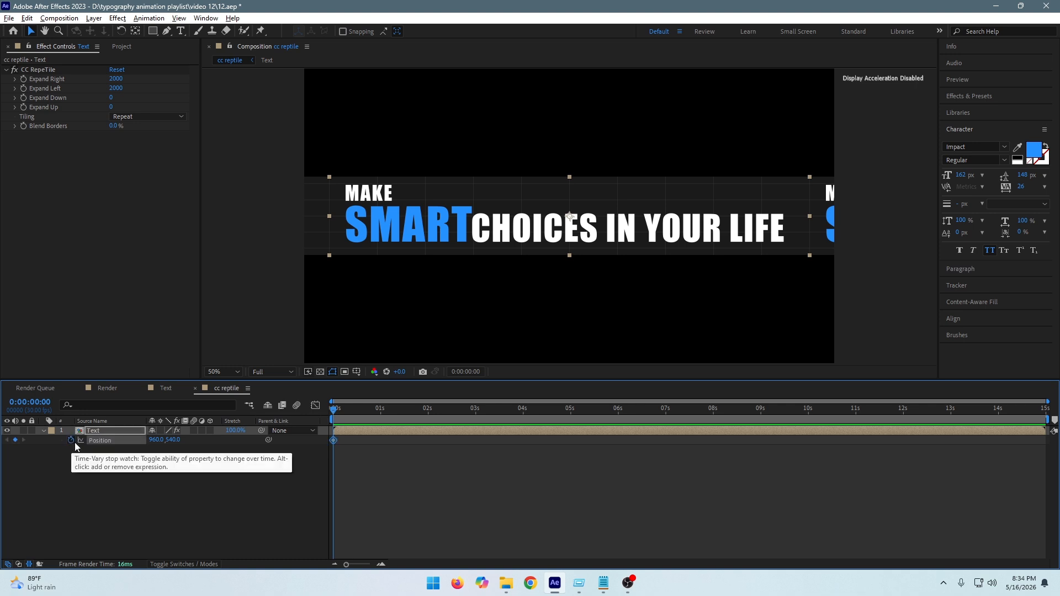
{"action": "left_click_drag", "start_coordinate": [1031, 409], "coordinate": [1044, 409]}
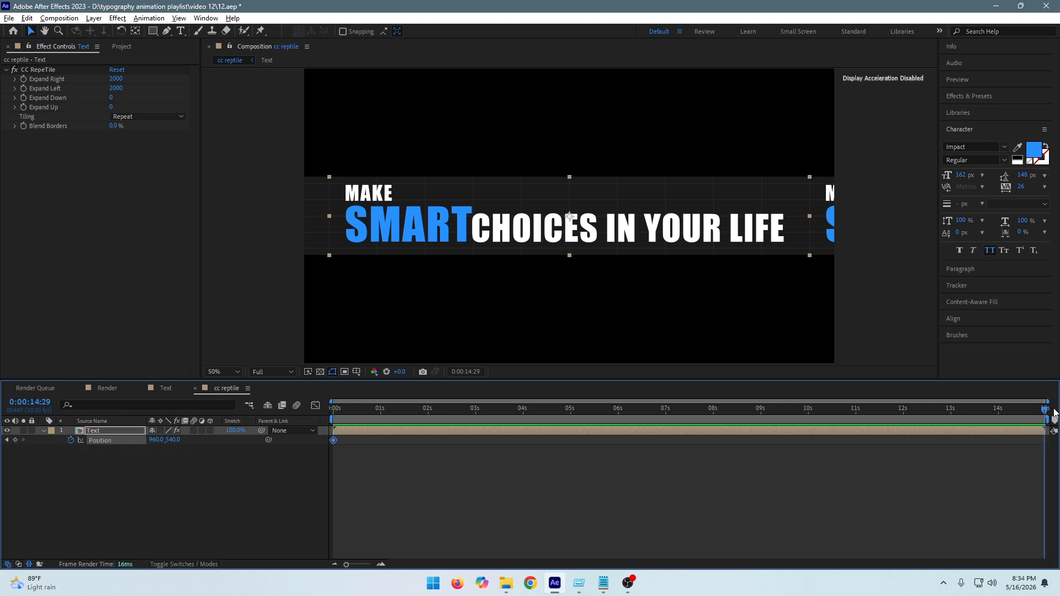
{"action": "left_click_drag", "start_coordinate": [155, 440], "coordinate": [1054, 431]}
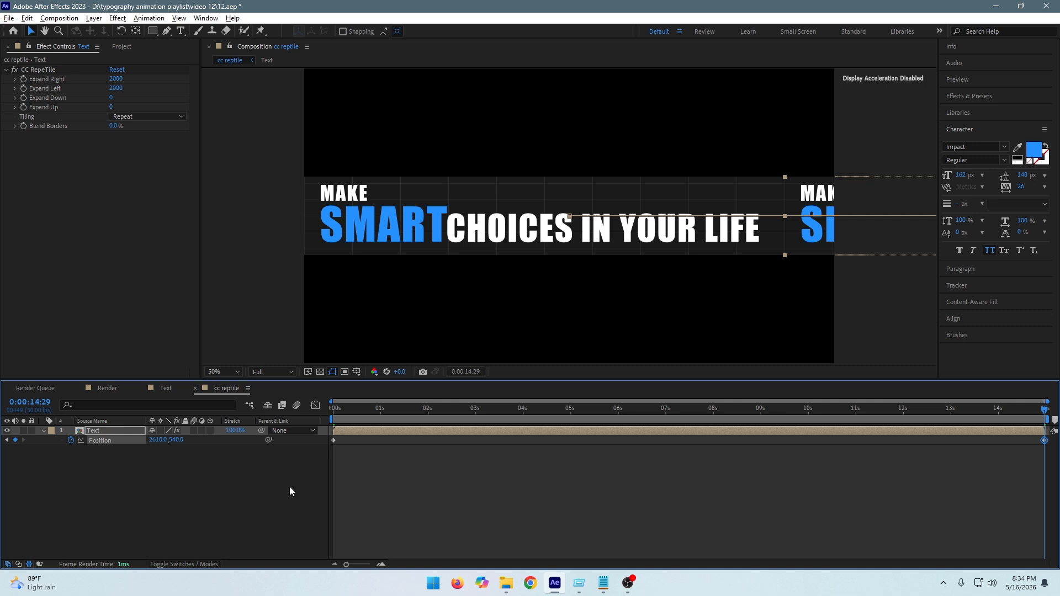
{"action": "left_click", "coordinate": [190, 492]}
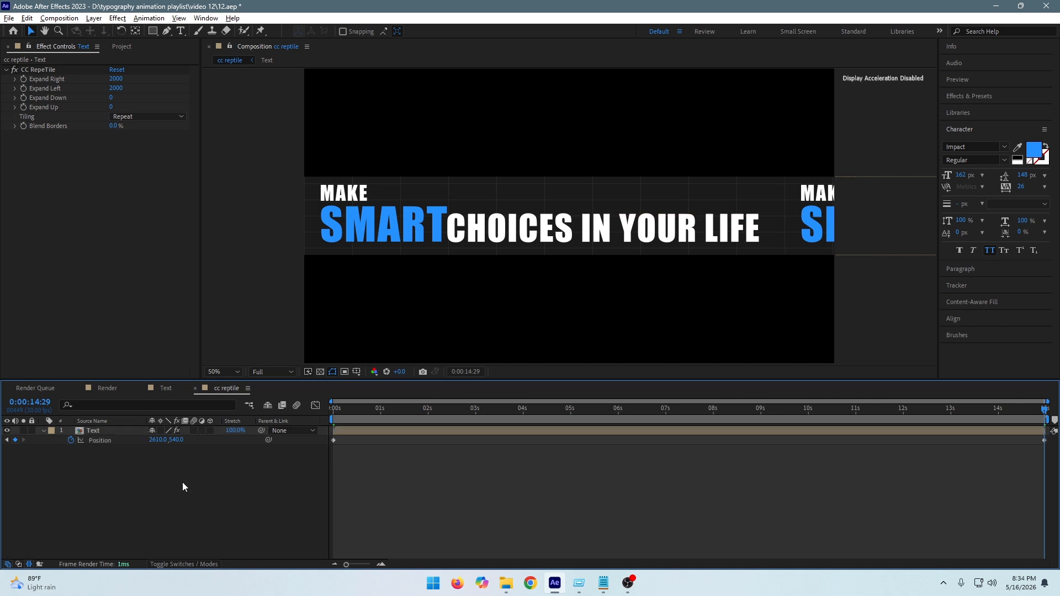
- Create a 1920 × 1080 px, 30 fps, 15-second composition named "CC sphere" and place the cc reptile composition in it
{"action": "left_click", "coordinate": [119, 47]}
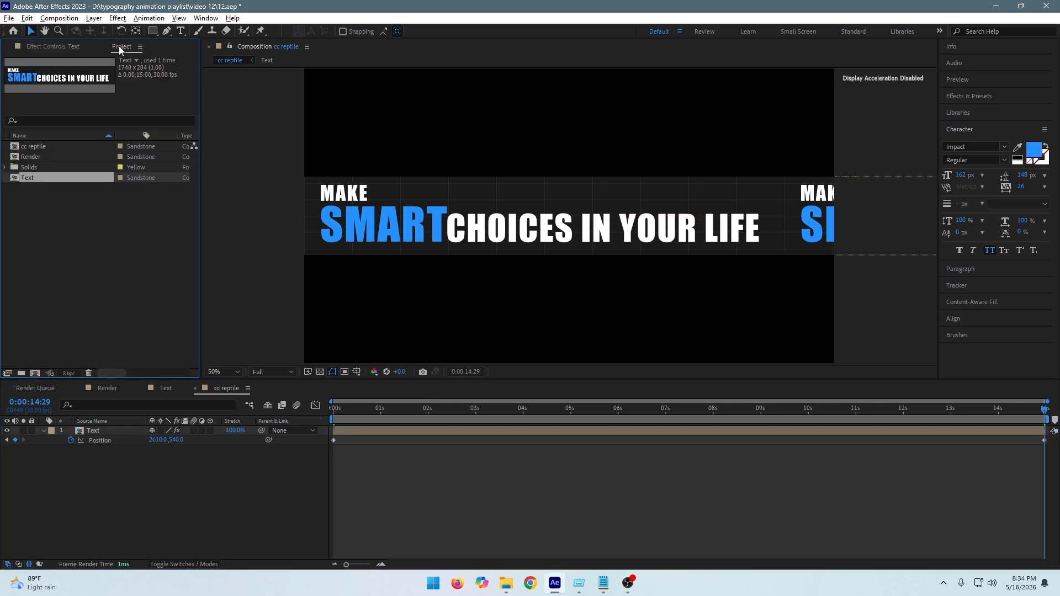
{"action": "left_click", "coordinate": [35, 372]}
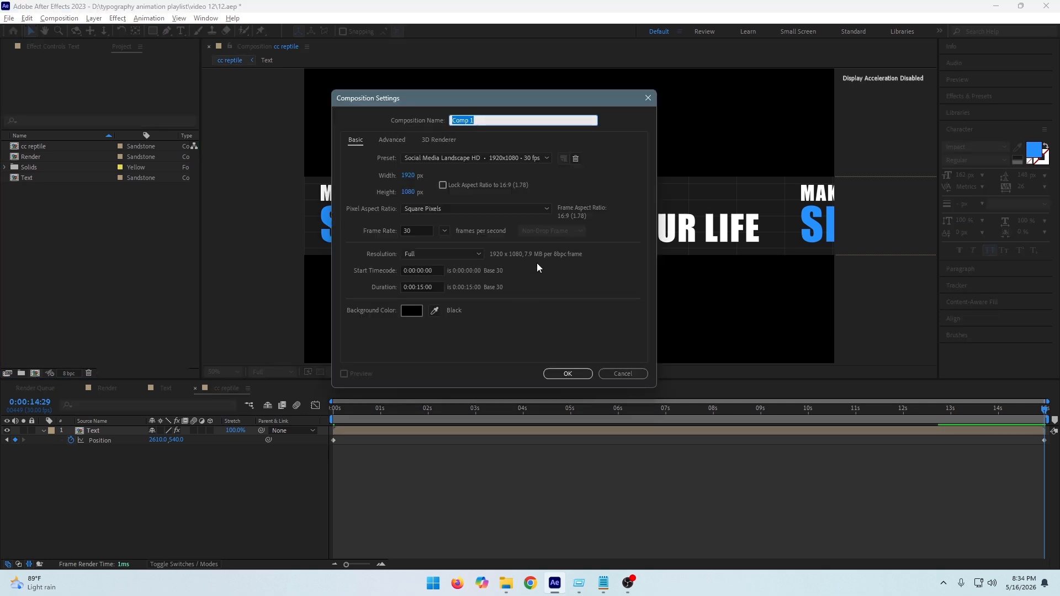
{"action": "type", "text": "cc sphere"}
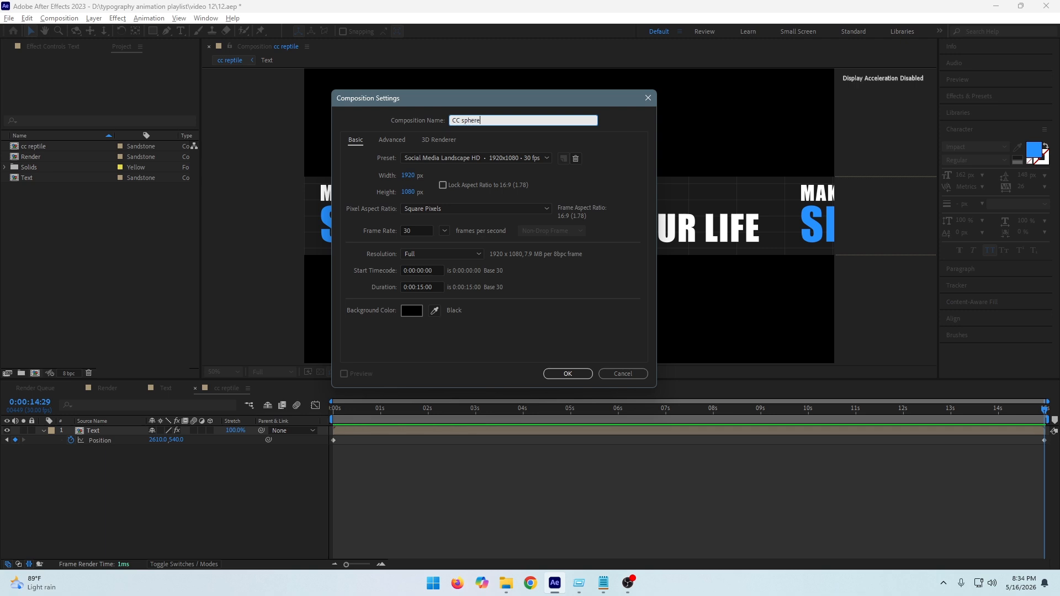
{"action": "key", "text": "Return"}
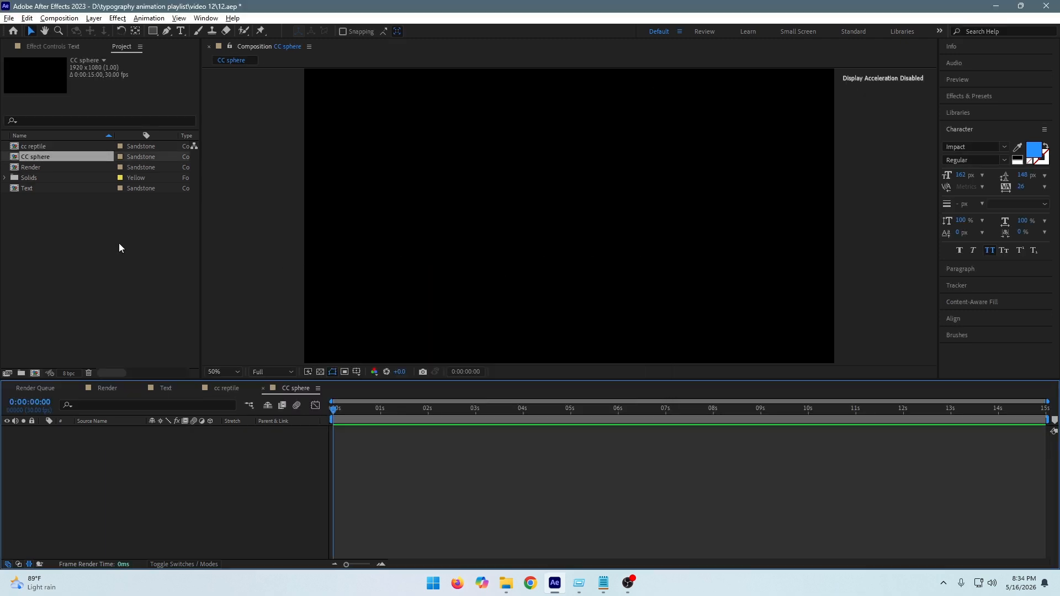
{"action": "left_click", "coordinate": [35, 146]}
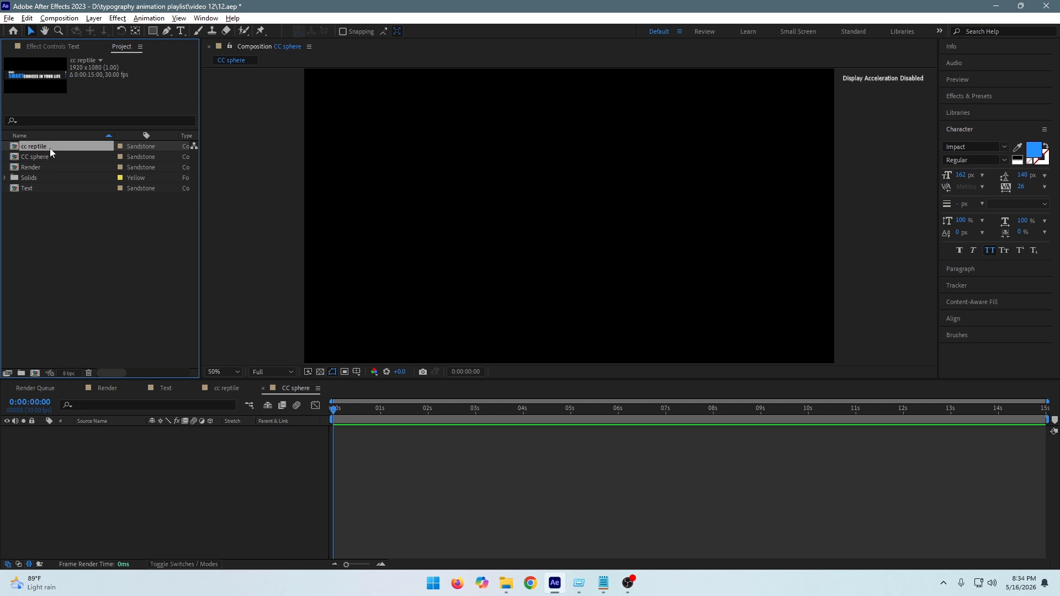
{"action": "left_click_drag", "start_coordinate": [49, 148], "coordinate": [160, 482]}
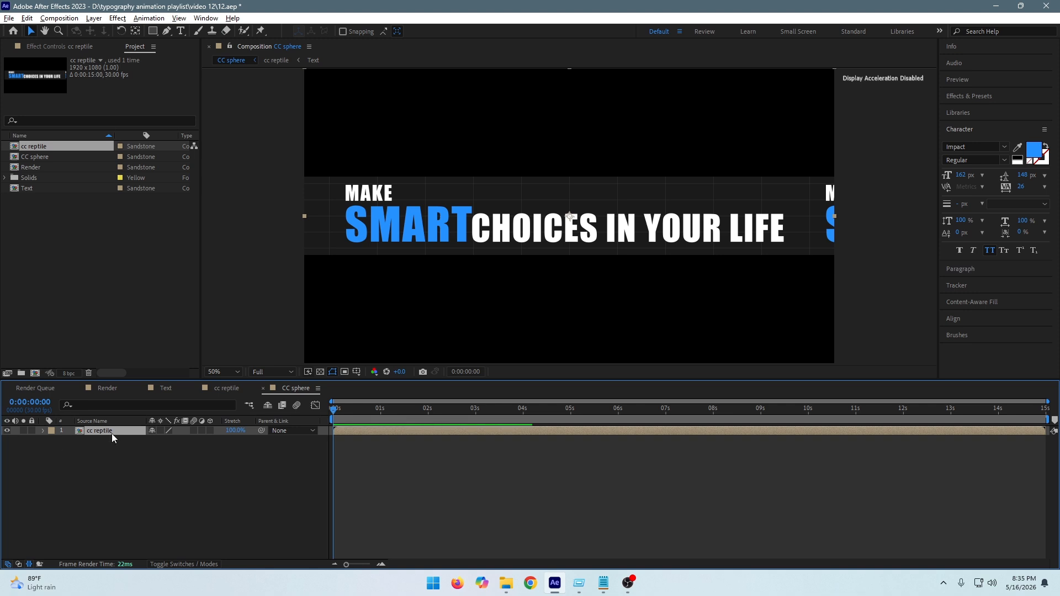
- Duplicate the cc reptile layer and move the copy down to position 960, 880
{"action": "key", "text": "ctrl+d"}
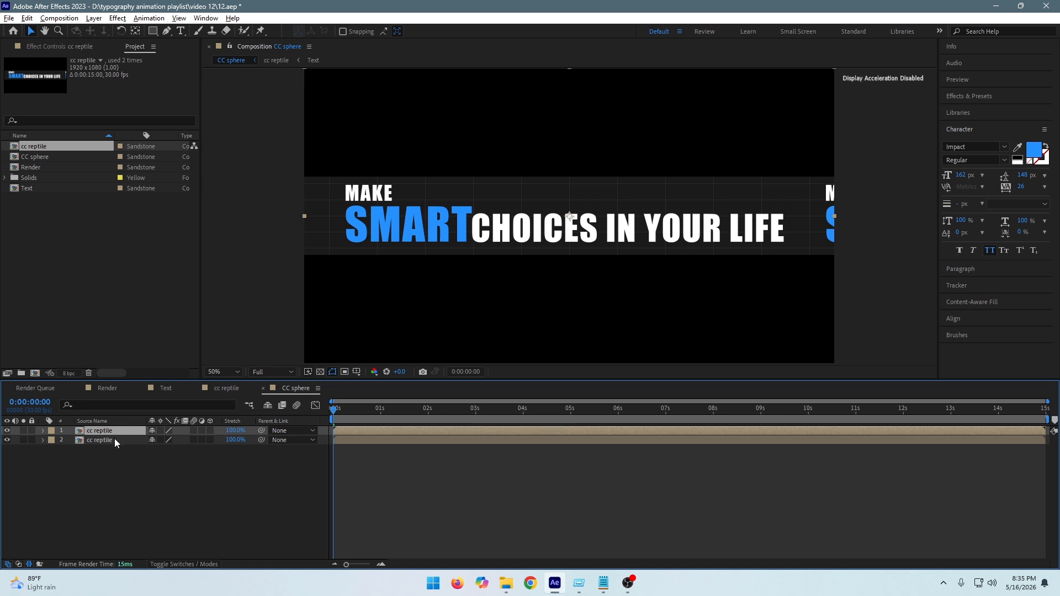
{"action": "key", "text": "p"}
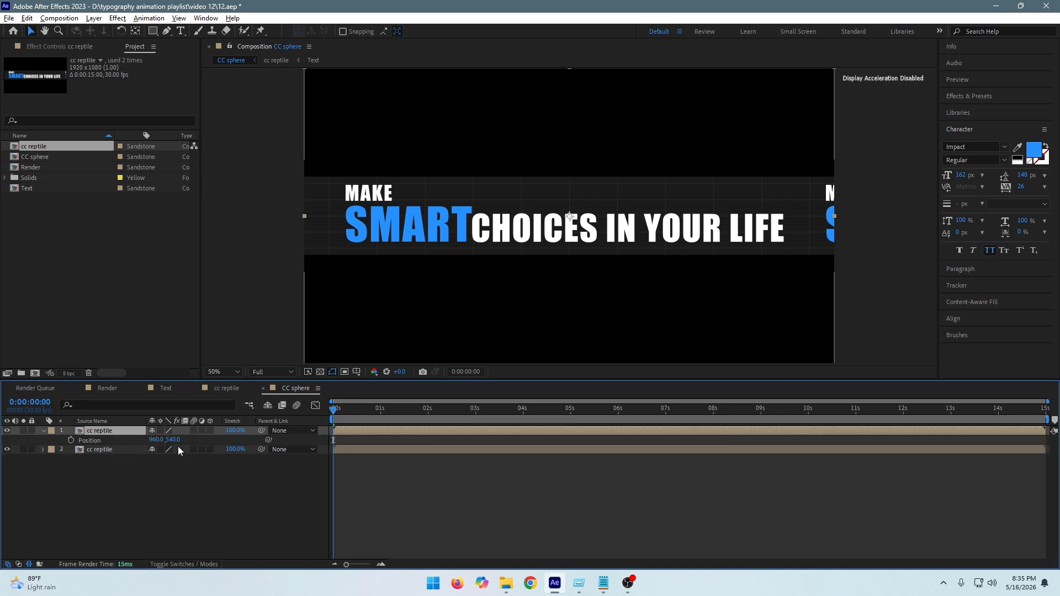
{"action": "left_click_drag", "start_coordinate": [173, 440], "coordinate": [322, 467]}
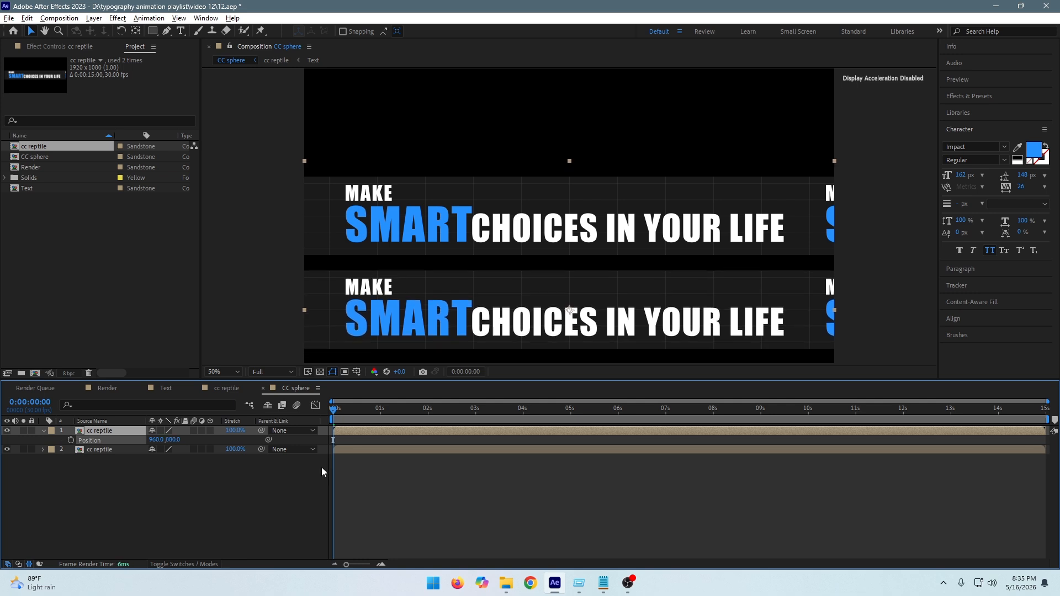
- Duplicate the lowered cc reptile copy and move the new layer up to position 960, 177
{"action": "left_click", "coordinate": [126, 433]}
{"action": "key", "text": "ctrl+d"}
{"action": "key", "text": "p"}
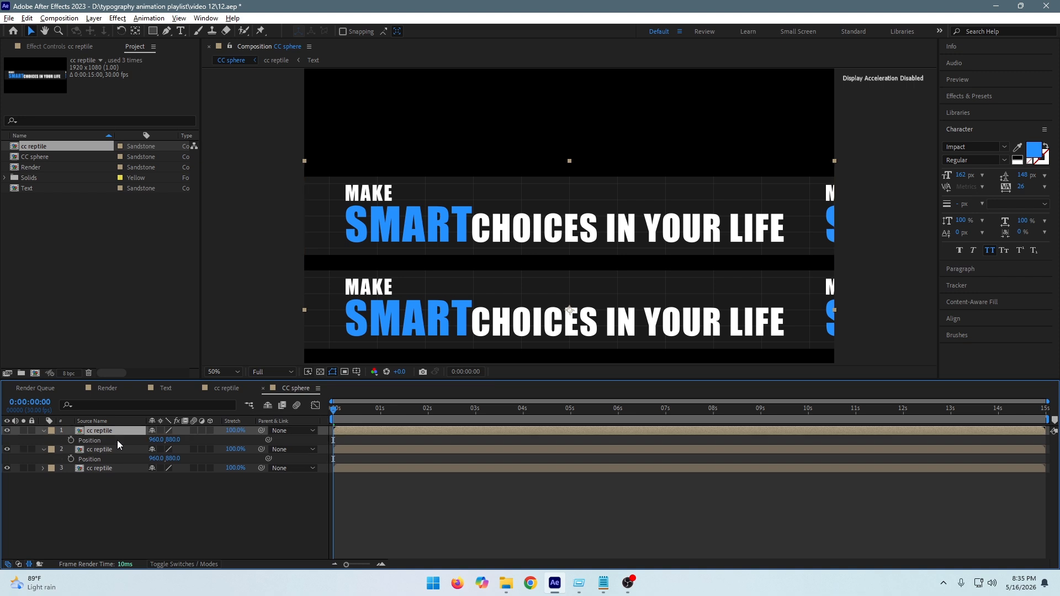
{"action": "left_click_drag", "start_coordinate": [172, 440], "coordinate": [33, 458]}
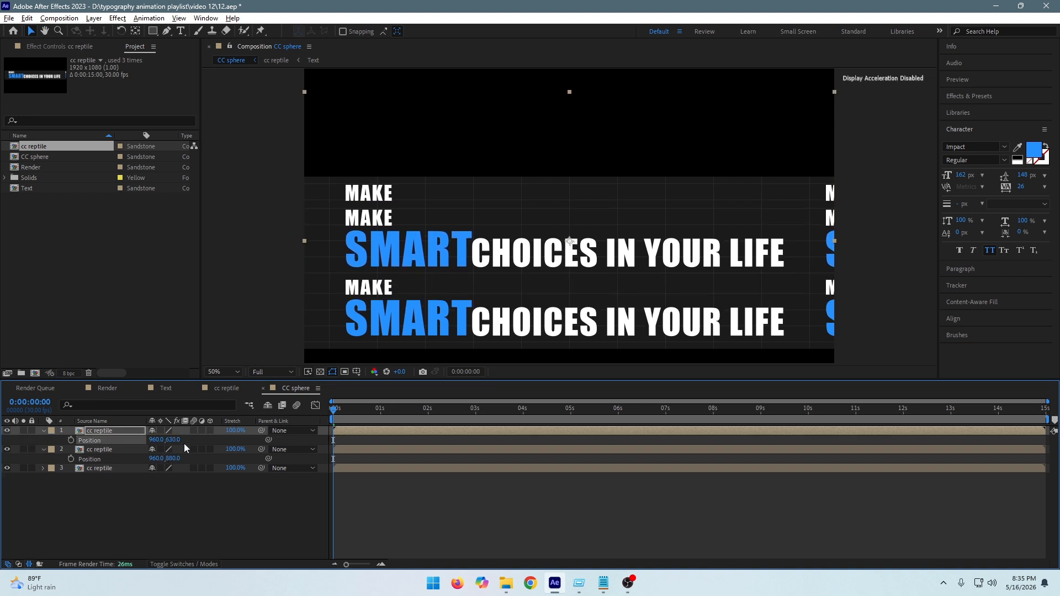
{"action": "left_click_drag", "start_coordinate": [175, 441], "coordinate": [8, 435]}
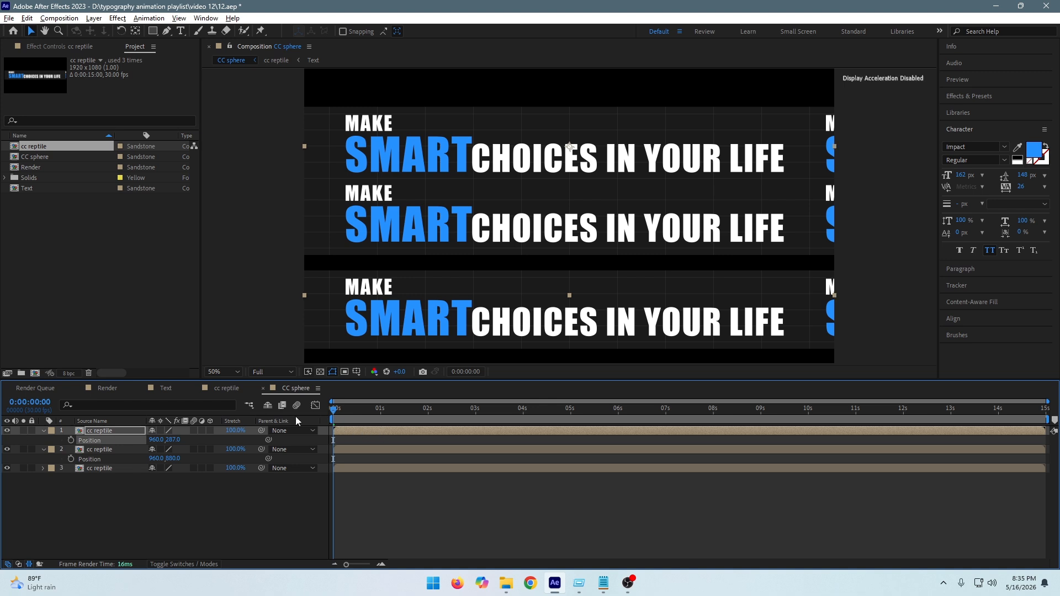
{"action": "left_click_drag", "start_coordinate": [174, 440], "coordinate": [119, 433]}
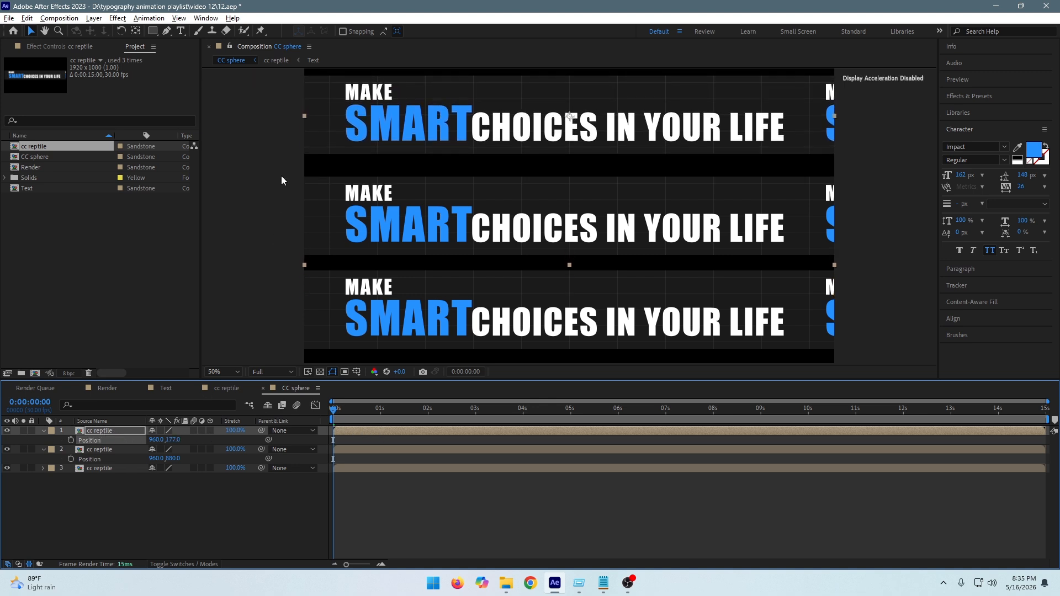
- Distribute all three cc reptile layers evenly by their vertical centres and set layer alignment to Composition
{"action": "left_click_drag", "start_coordinate": [274, 76], "coordinate": [473, 347]}
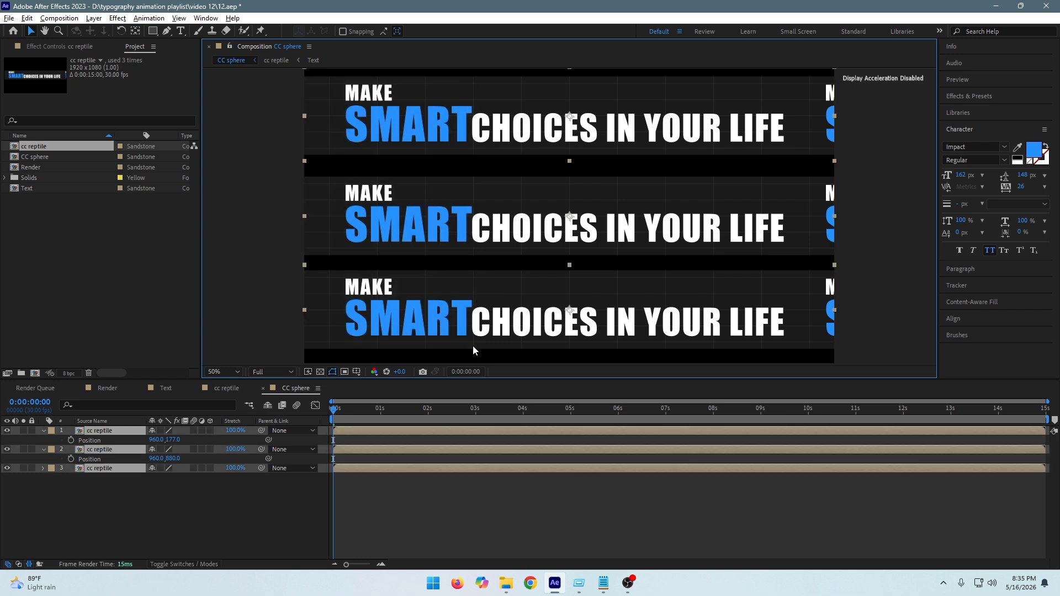
{"action": "left_click", "coordinate": [962, 317]}
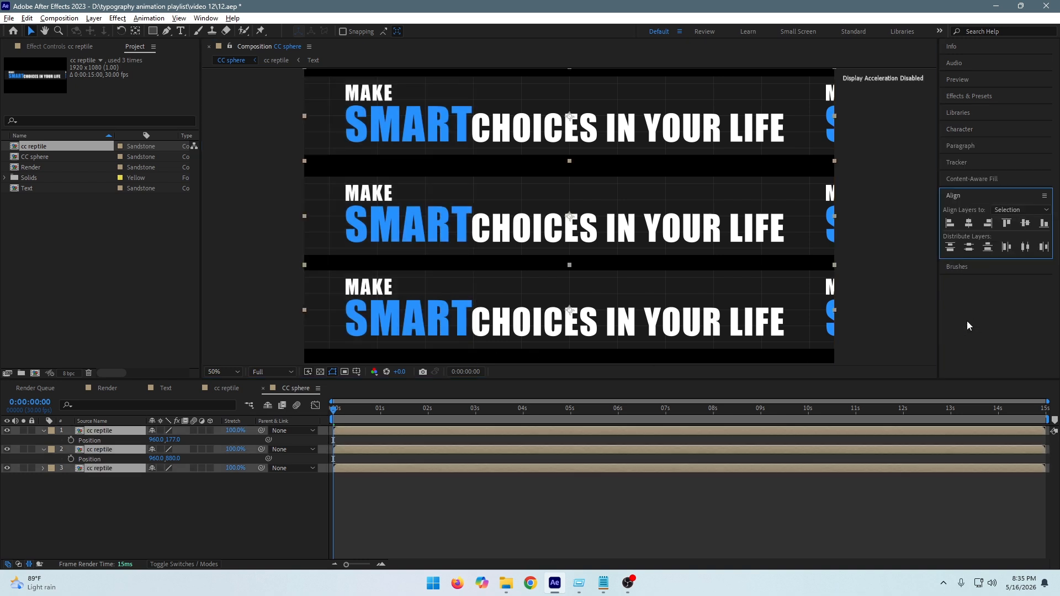
{"action": "left_click", "coordinate": [968, 247]}
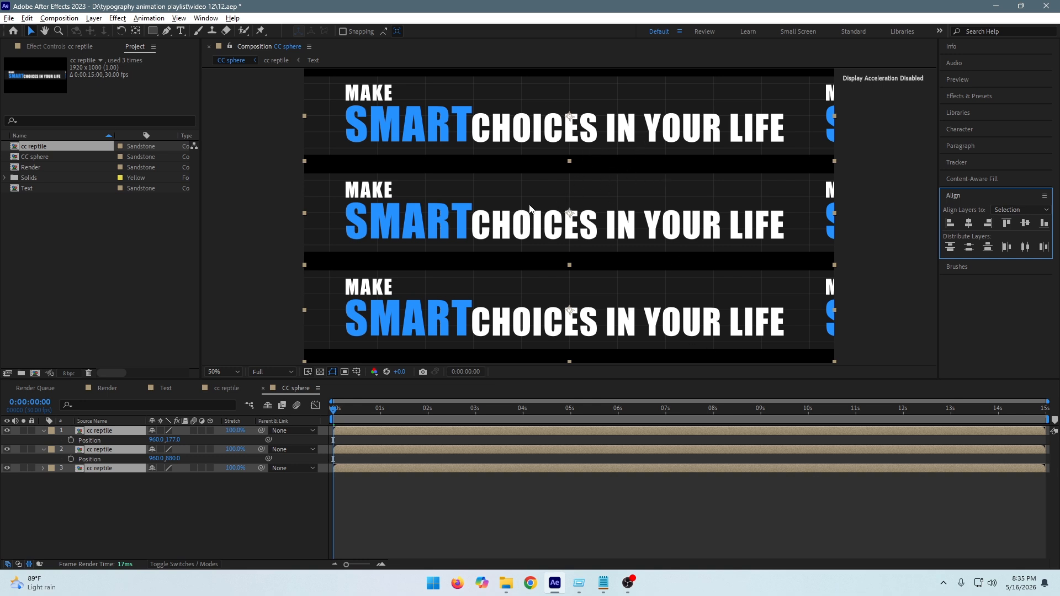
{"action": "left_click", "coordinate": [1019, 209]}
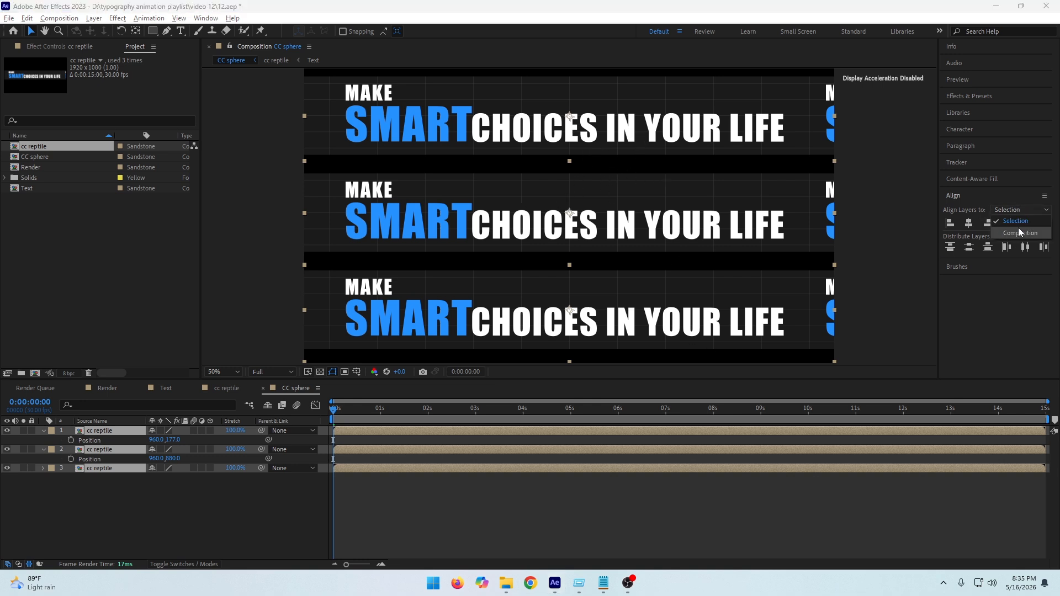
{"action": "left_click", "coordinate": [1018, 232]}
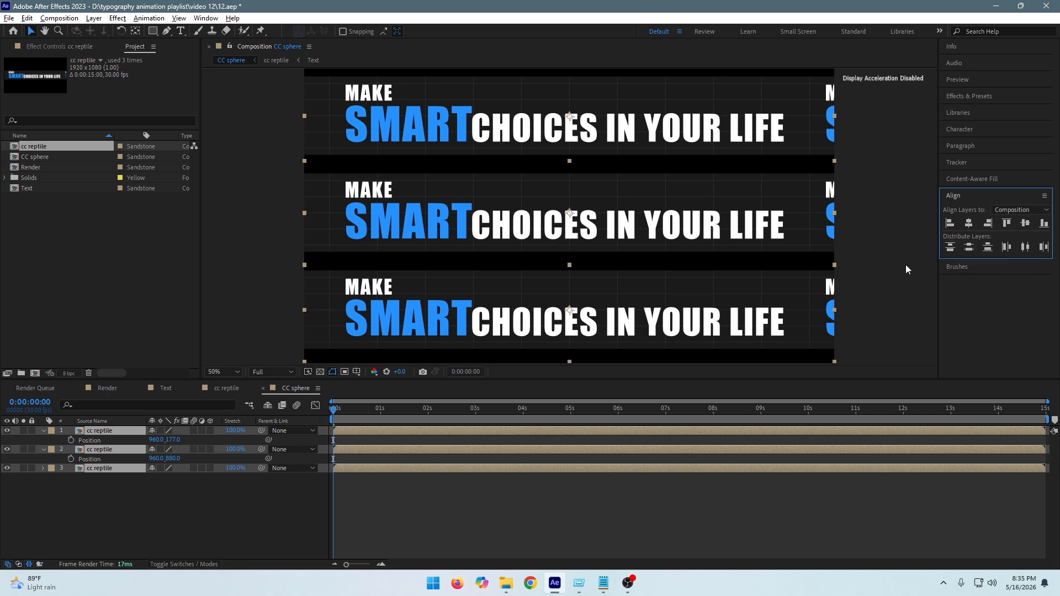
- Nudge the three cc reptile layers down together by 16 px
{"action": "key", "text": "shift+Down"}
{"action": "key", "text": "Down"}
{"action": "key", "text": "Down"}
{"action": "key", "text": "Down"}
{"action": "key", "text": "Down"}
{"action": "key", "text": "Down"}
{"action": "key", "text": "Down"}
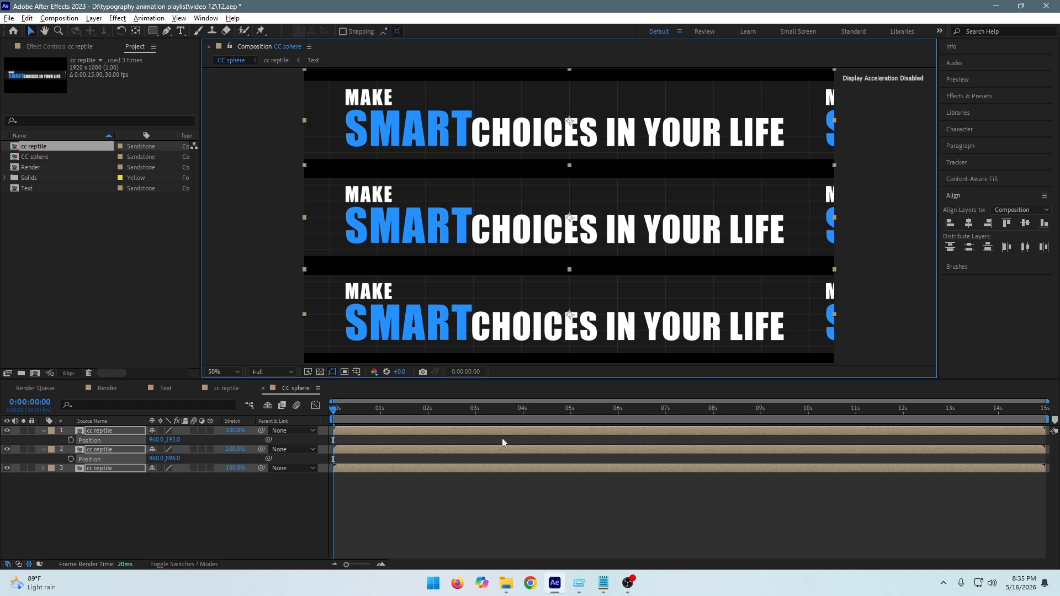
- Collapse the revealed Position properties of the three cc reptile layers
{"action": "left_click", "coordinate": [122, 493]}
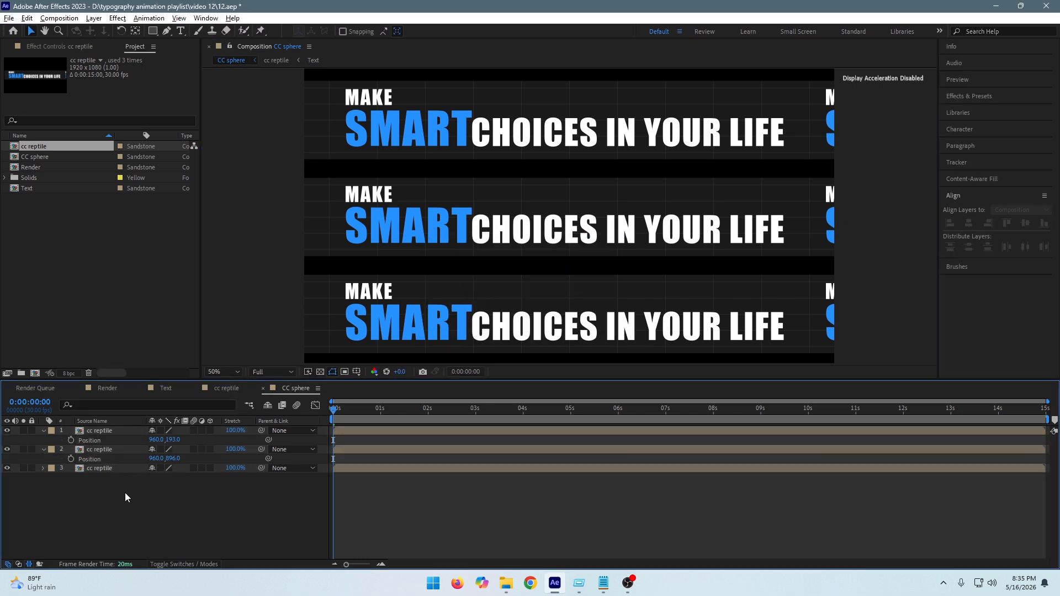
{"action": "left_click_drag", "start_coordinate": [117, 489], "coordinate": [134, 426]}
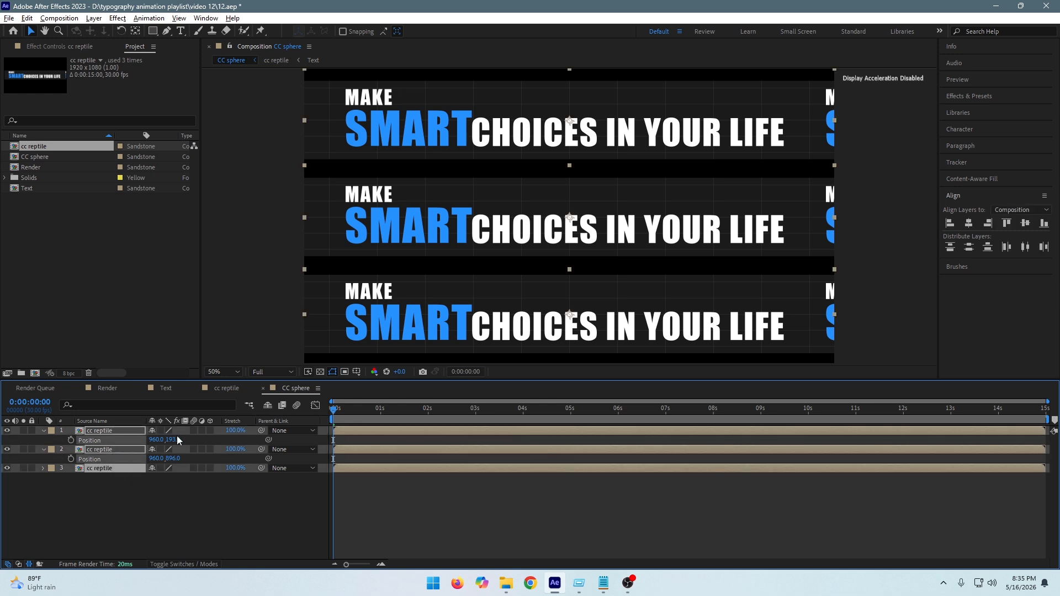
{"action": "key", "text": "u"}
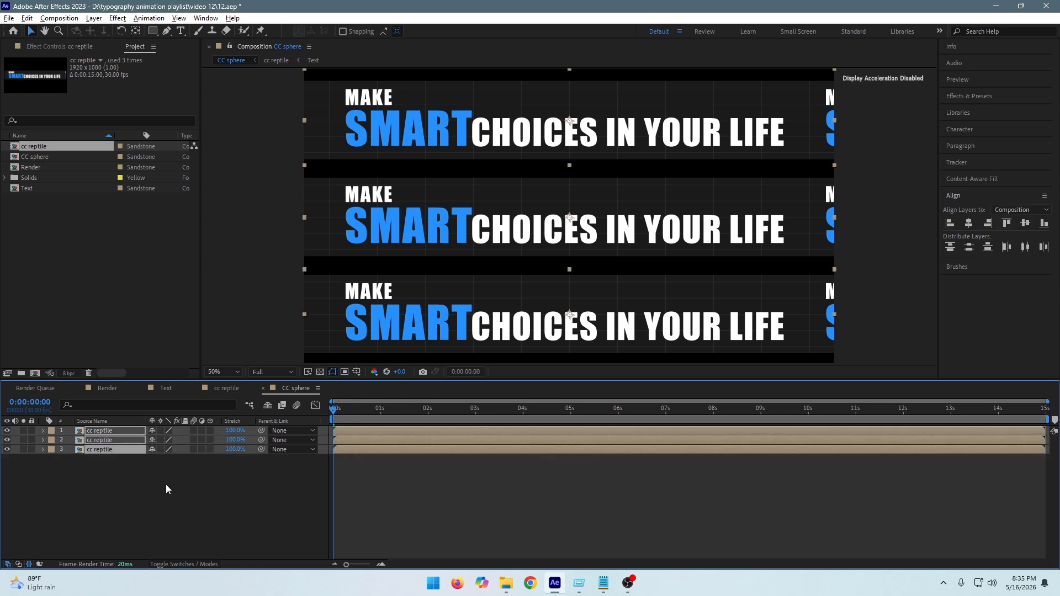
- Add an adjustment layer above the cc reptile layers and apply the CC Sphere effect to it
{"action": "left_click", "coordinate": [152, 482]}
{"action": "right_click", "coordinate": [137, 475]}
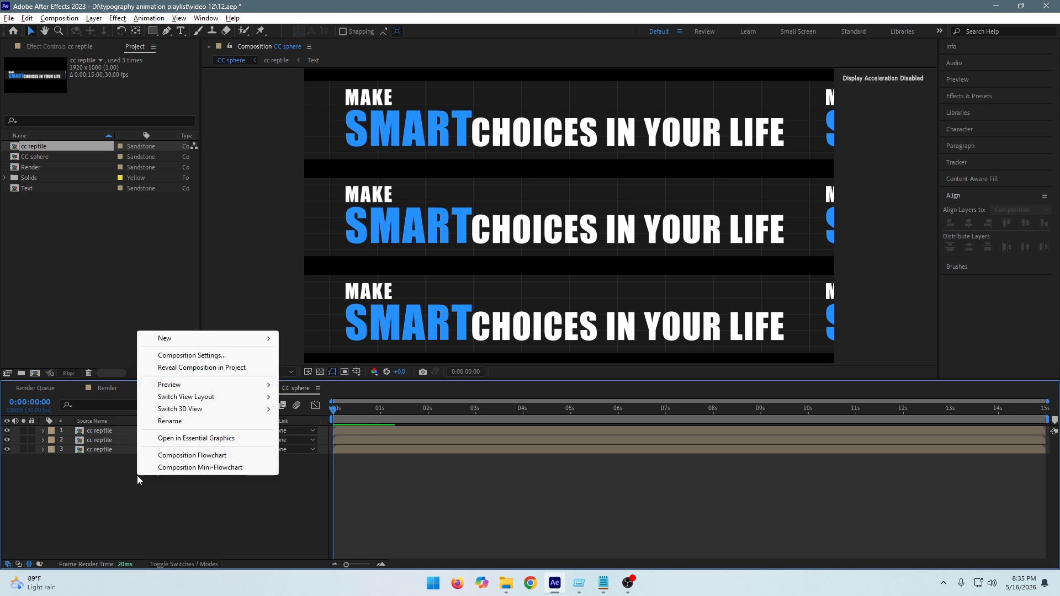
{"action": "mouse_move", "coordinate": [166, 342]}
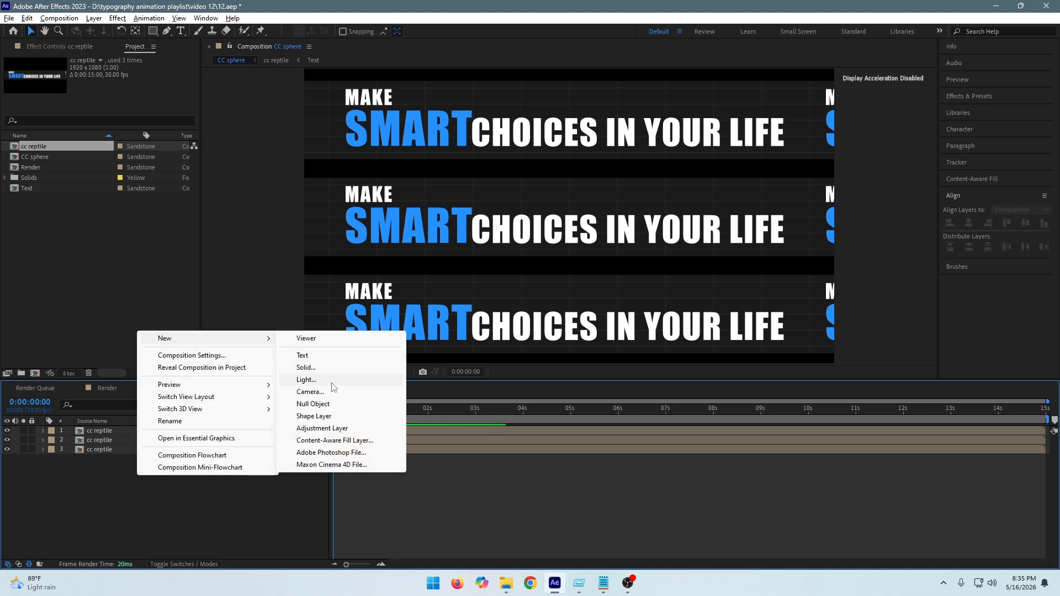
{"action": "left_click", "coordinate": [313, 428]}
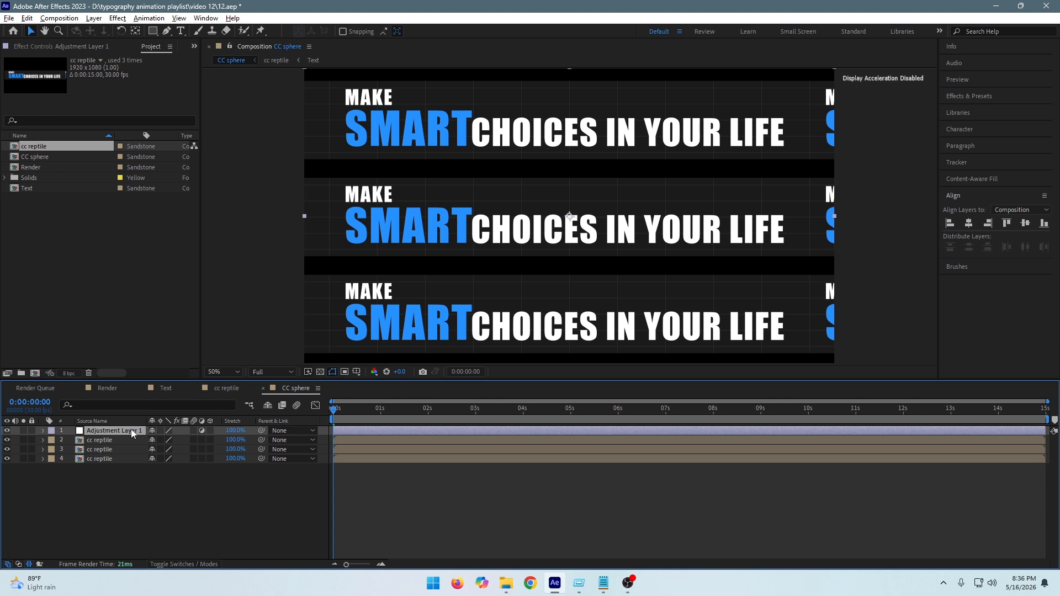
{"action": "key", "text": "ctrl+space"}
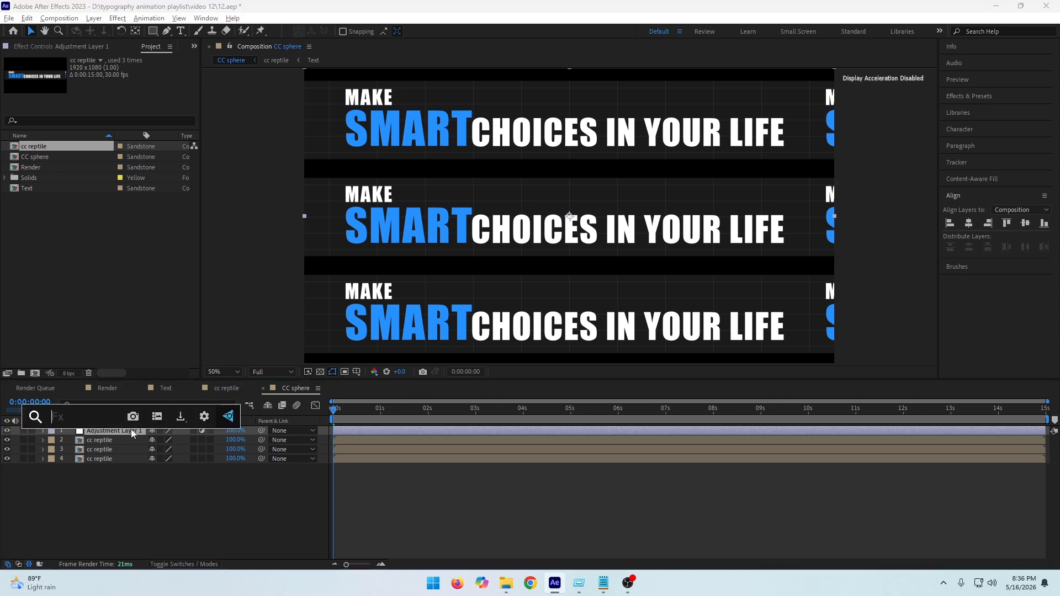
{"action": "type", "text": "cc "}
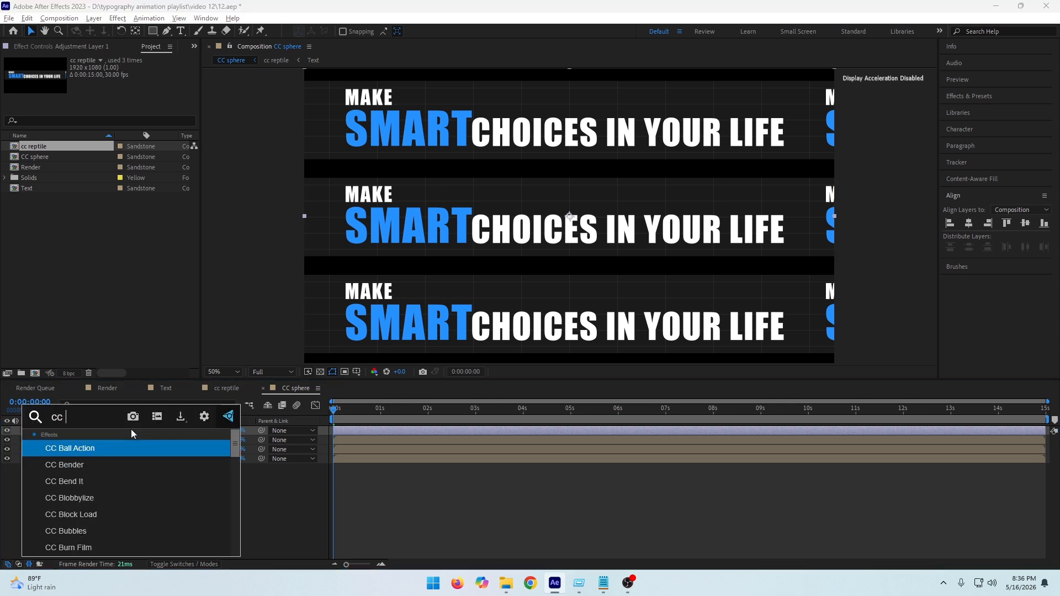
{"action": "type", "text": "sp"}
{"action": "key", "text": "Return"}
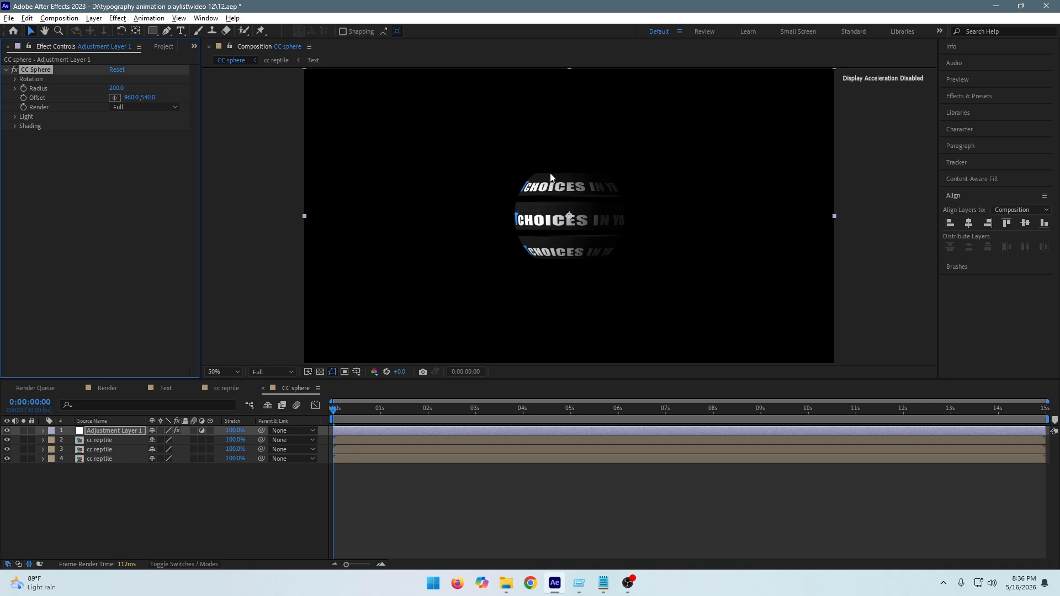
- Remove the CC Sphere effect from the adjustment layer and try to reposition the layer in the composition view
{"action": "left_click", "coordinate": [162, 391]}
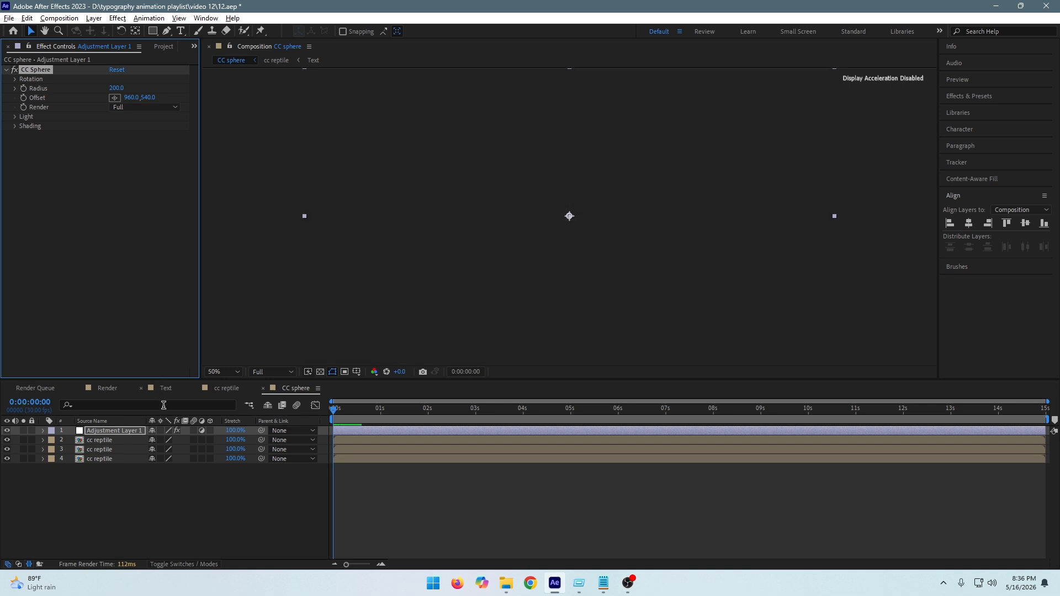
{"action": "key", "text": "Delete"}
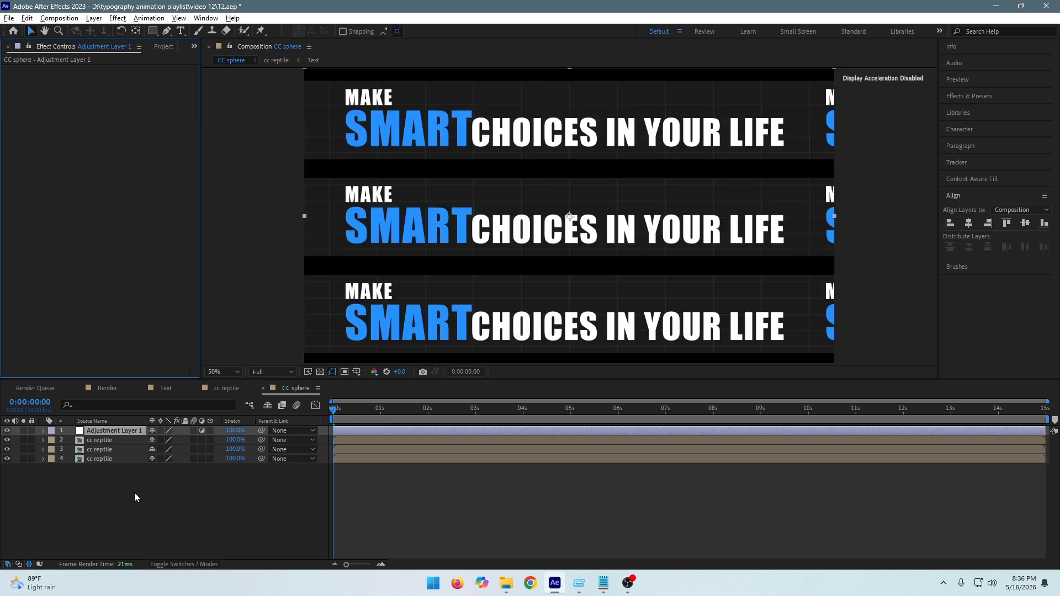
{"action": "left_click", "coordinate": [117, 472]}
{"action": "left_click", "coordinate": [522, 133]}
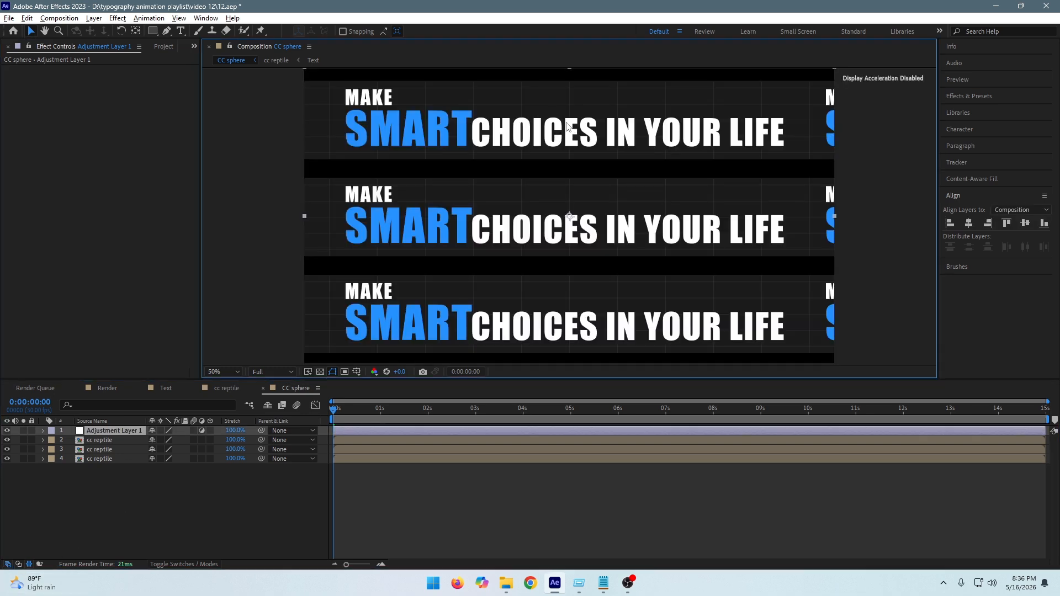
{"action": "left_click_drag", "start_coordinate": [558, 132], "coordinate": [556, 136]}
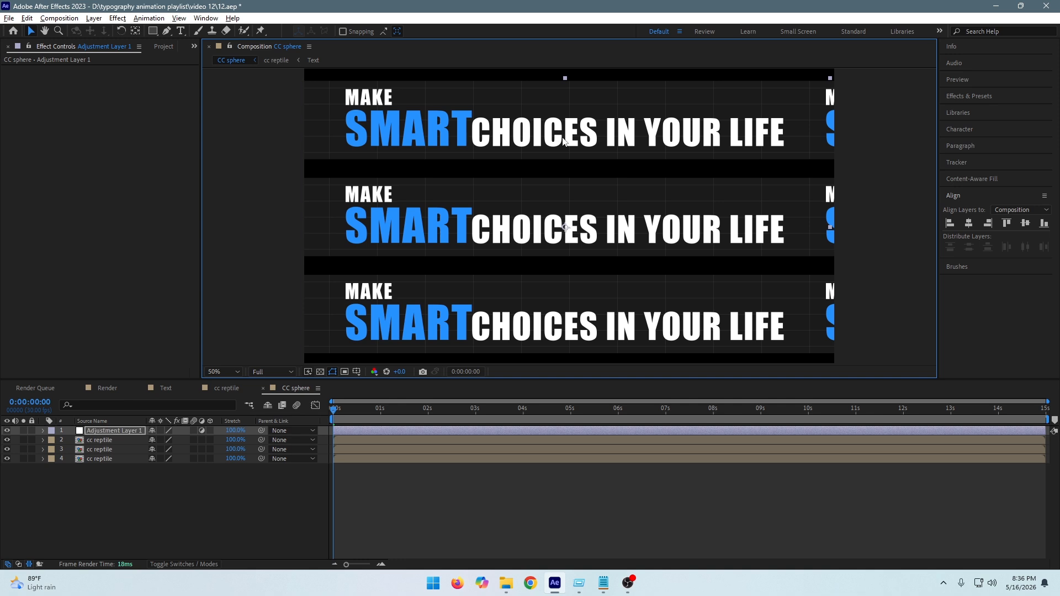
{"action": "left_click", "coordinate": [125, 435]}
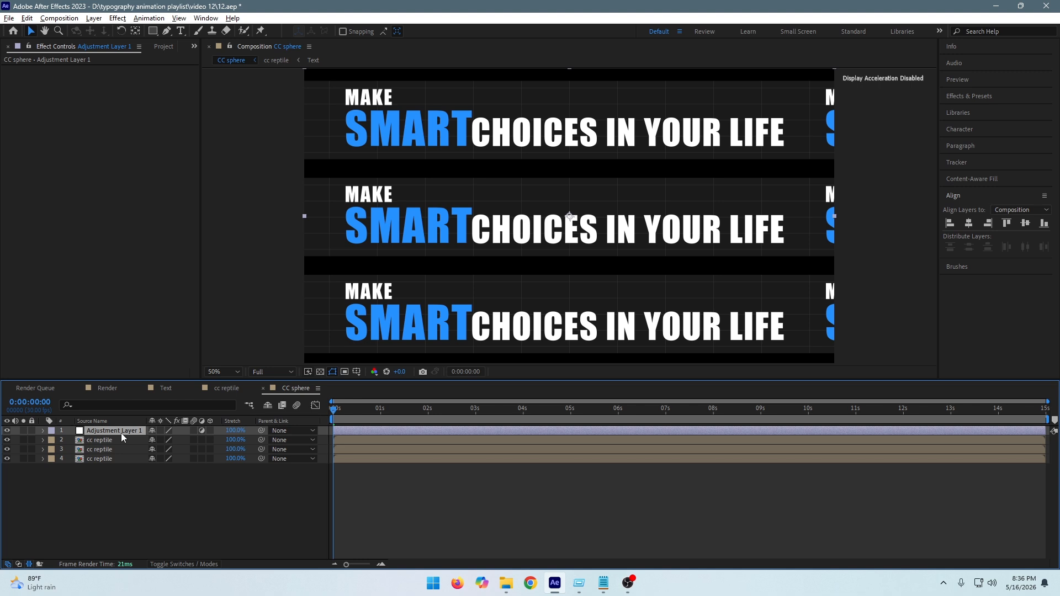
- Try to shift the first cc reptile layer down slightly and distribute all layers by their vertical centres
{"action": "left_click", "coordinate": [115, 439]}
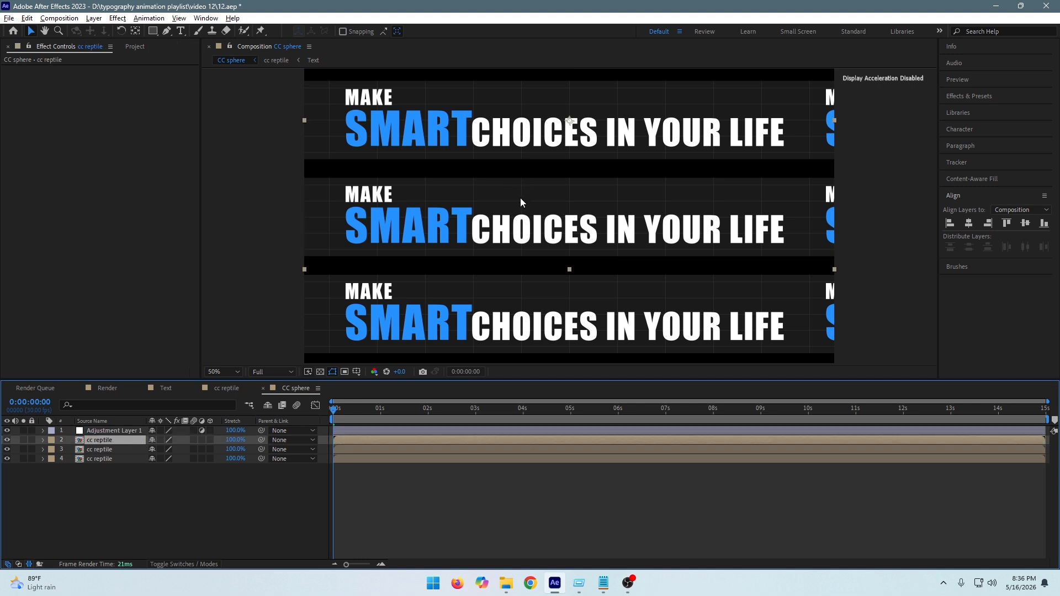
{"action": "left_click_drag", "start_coordinate": [561, 133], "coordinate": [542, 146]}
{"action": "left_click_drag", "start_coordinate": [261, 130], "coordinate": [499, 316]}
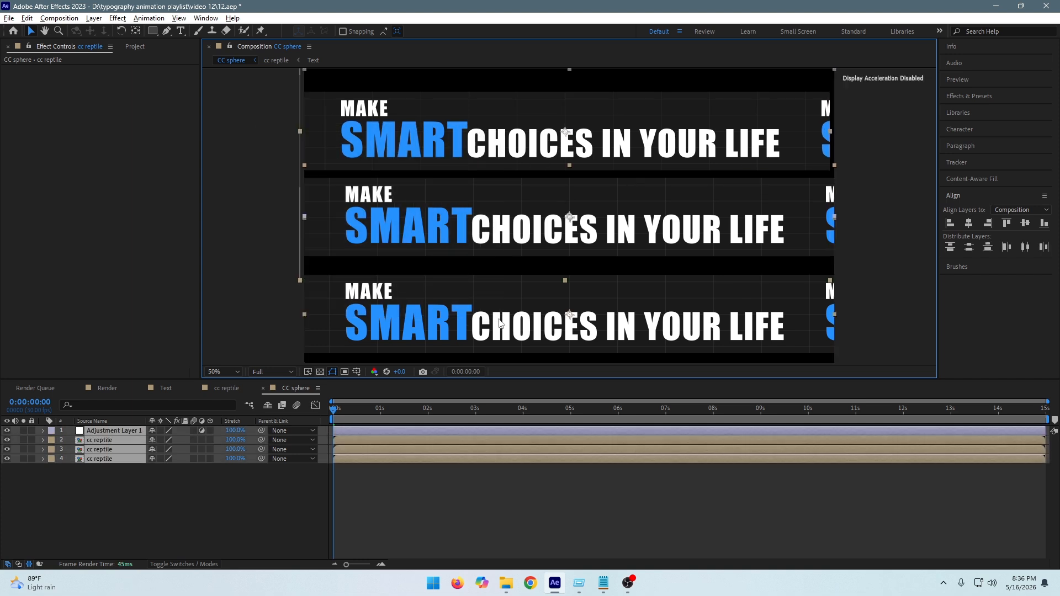
{"action": "left_click", "coordinate": [970, 247]}
{"action": "key", "text": "ctrl+z"}
{"action": "left_click_drag", "start_coordinate": [480, 313], "coordinate": [483, 305]}
{"action": "left_click", "coordinate": [123, 287]}
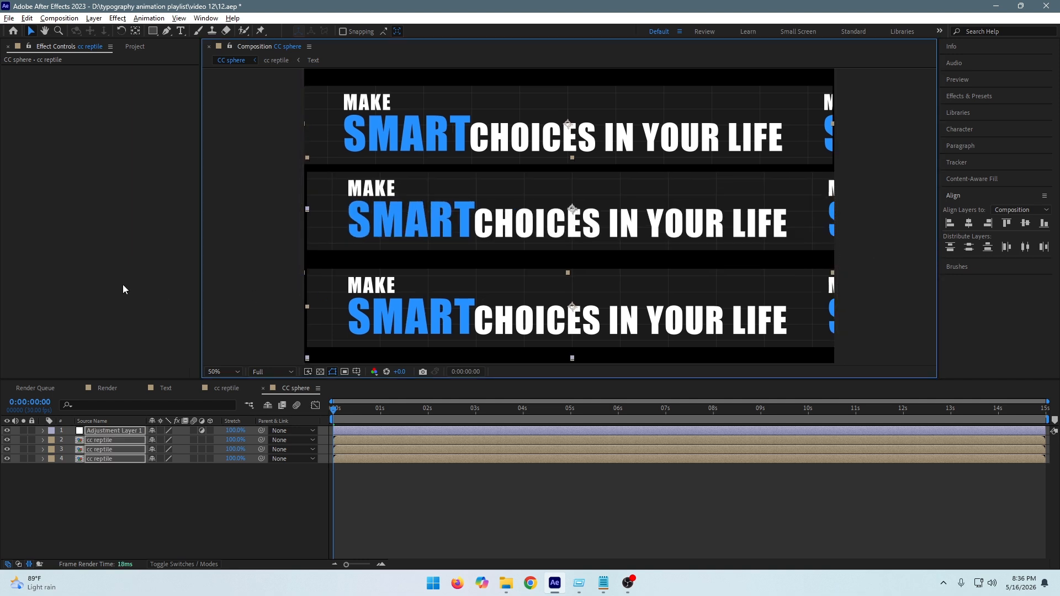
{"action": "left_click", "coordinate": [227, 261]}
{"action": "key", "text": "ctrl+z"}
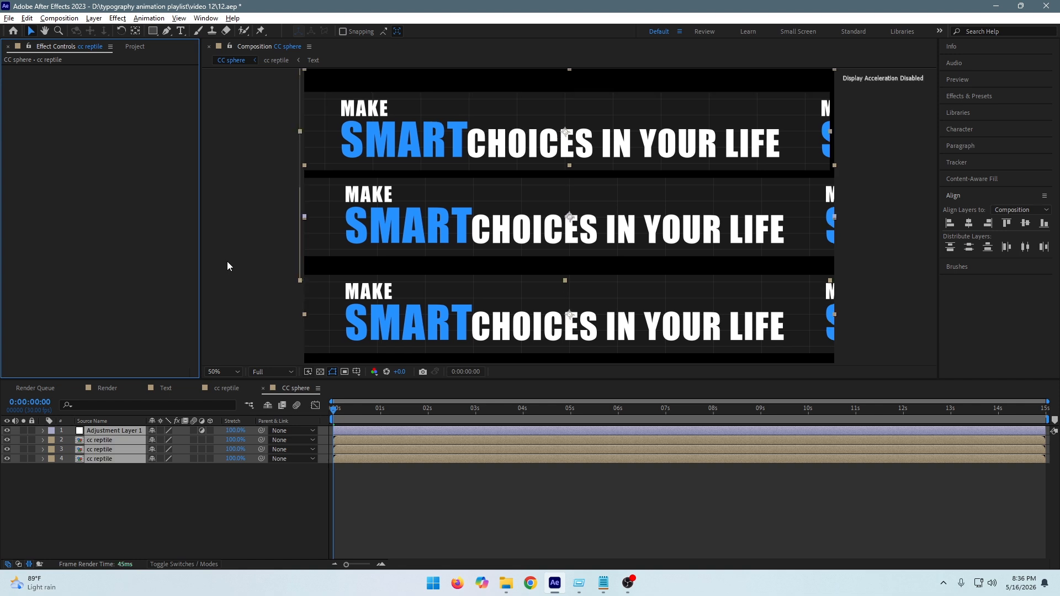
- Try to move the adjustment layer up, and undo the recent layer moves along with the adjustment layer's creation
{"action": "left_click", "coordinate": [415, 317]}
{"action": "left_click_drag", "start_coordinate": [484, 322], "coordinate": [483, 301]}
{"action": "left_click_drag", "start_coordinate": [546, 311], "coordinate": [542, 291]}
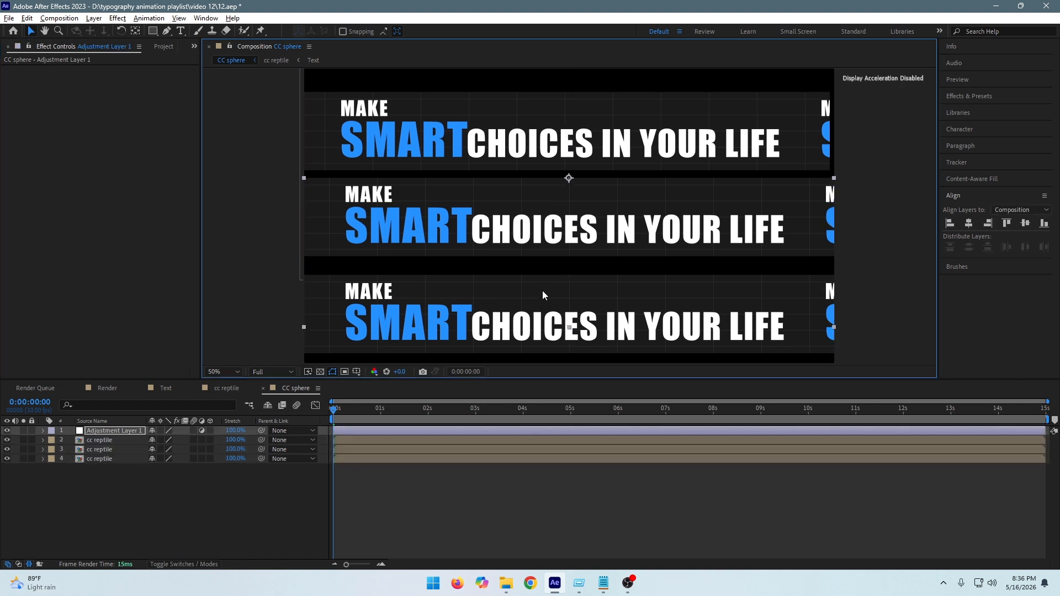
{"action": "left_click", "coordinate": [234, 213]}
{"action": "key", "text": "ctrl+z"}
{"action": "key", "text": "ctrl+z"}
{"action": "key", "text": "ctrl+z"}
{"action": "key", "text": "ctrl+z"}
{"action": "key", "text": "ctrl+z"}
{"action": "key", "text": "ctrl+z"}
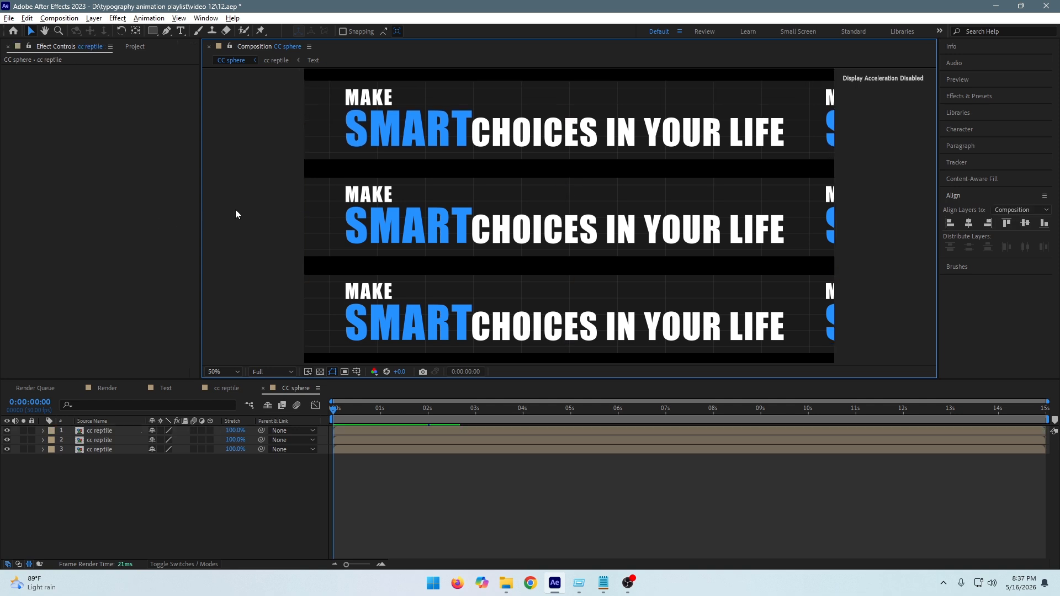
- Duplicate the cc reptile layer of the uppermost text row and move the copy up to position 960, -117
{"action": "left_click", "coordinate": [385, 135]}
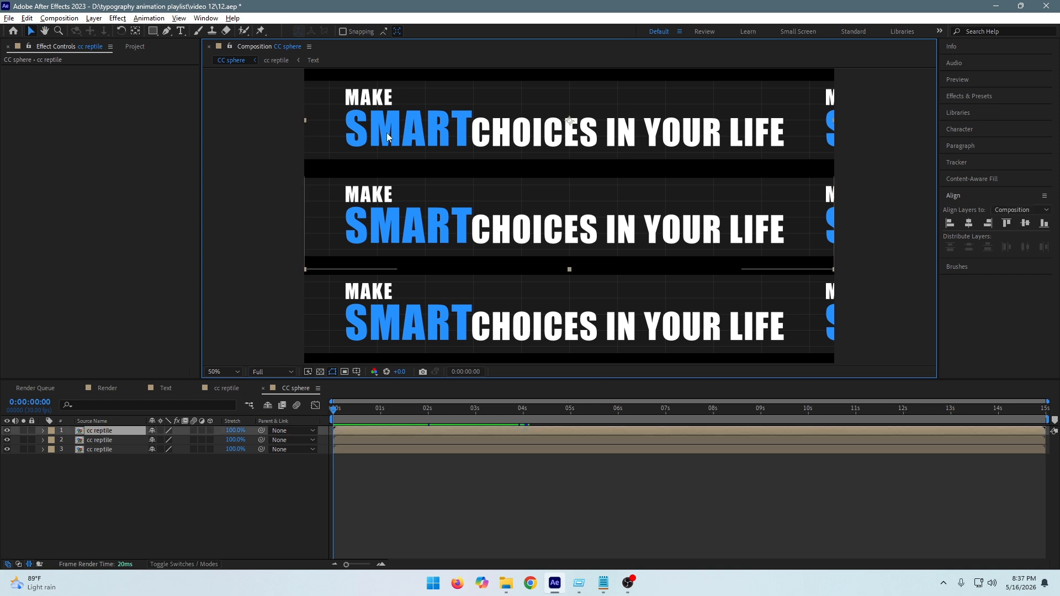
{"action": "key", "text": "ctrl+d"}
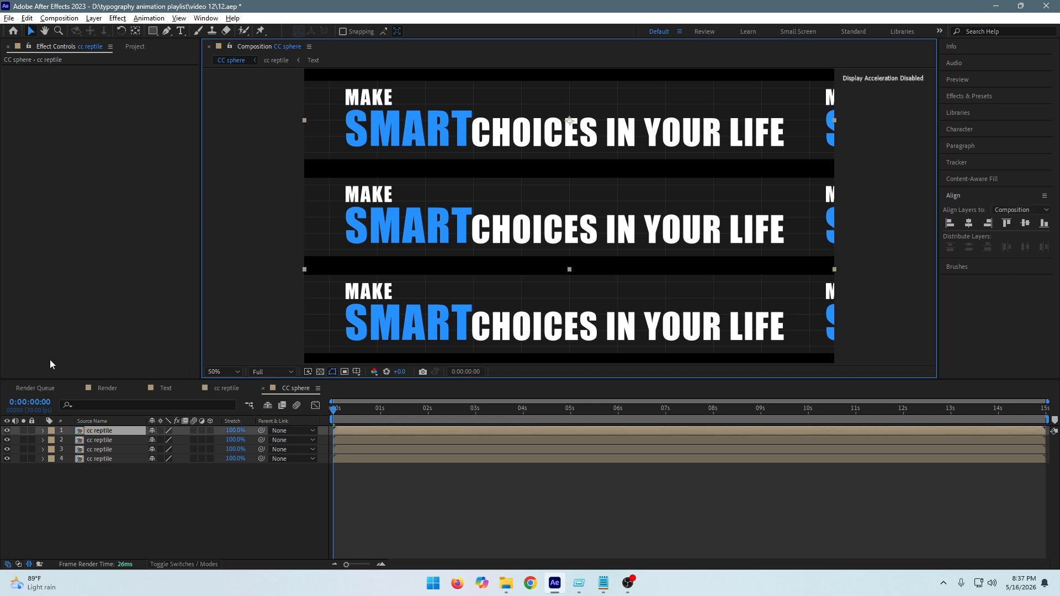
{"action": "key", "text": "p"}
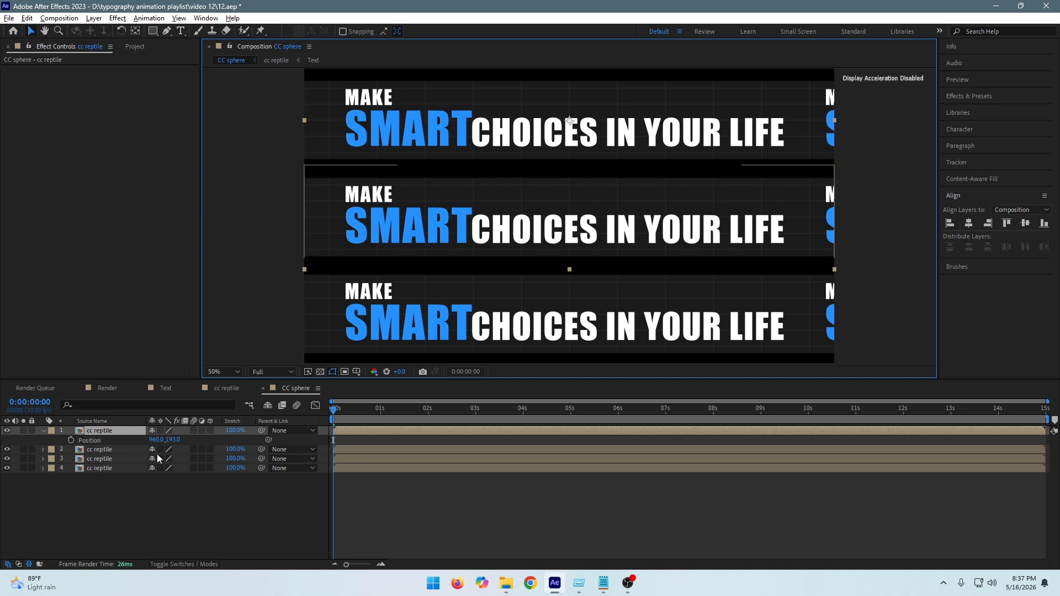
{"action": "left_click_drag", "start_coordinate": [173, 439], "coordinate": [4, 457]}
{"action": "left_click_drag", "start_coordinate": [172, 441], "coordinate": [237, 438]}
{"action": "left_click_drag", "start_coordinate": [234, 438], "coordinate": [214, 440]}
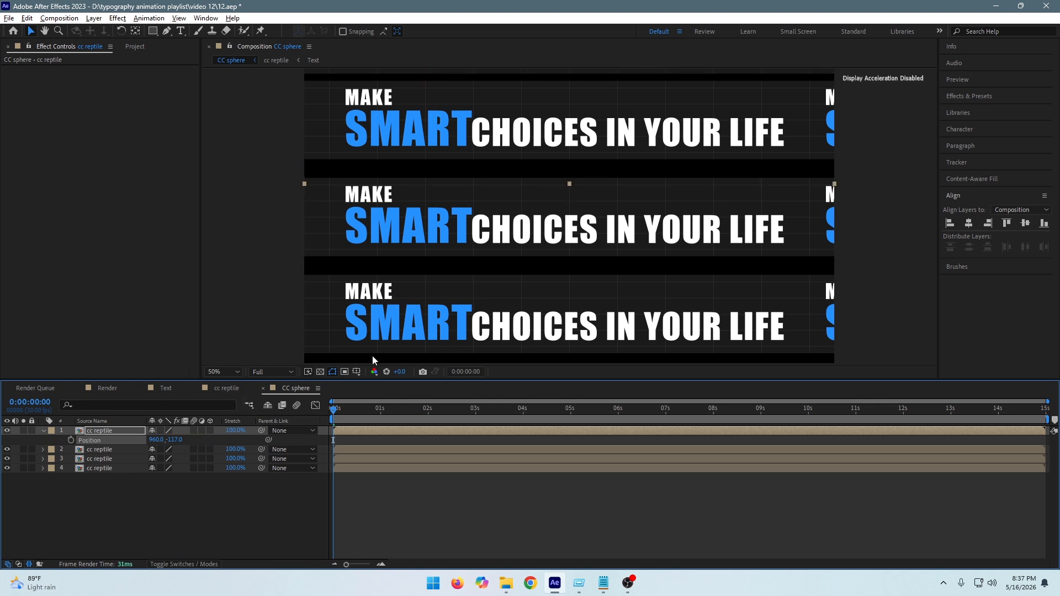
- Duplicate the cc reptile layer of the middle text row and move the copy down to position 960, 1173.5
{"action": "left_click", "coordinate": [464, 330]}
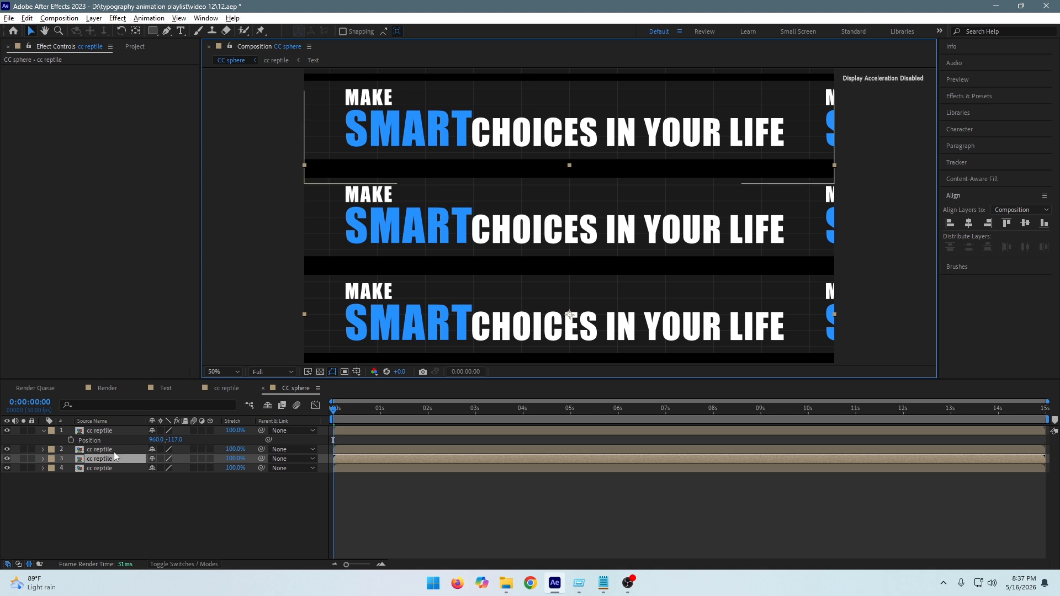
{"action": "left_click", "coordinate": [105, 466]}
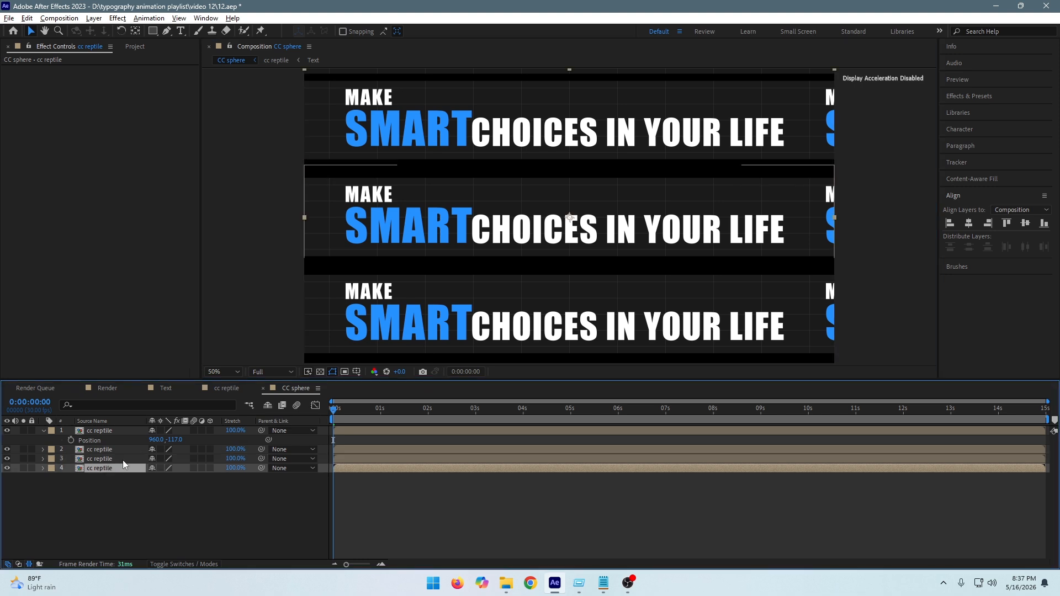
{"action": "key", "text": "ctrl+d"}
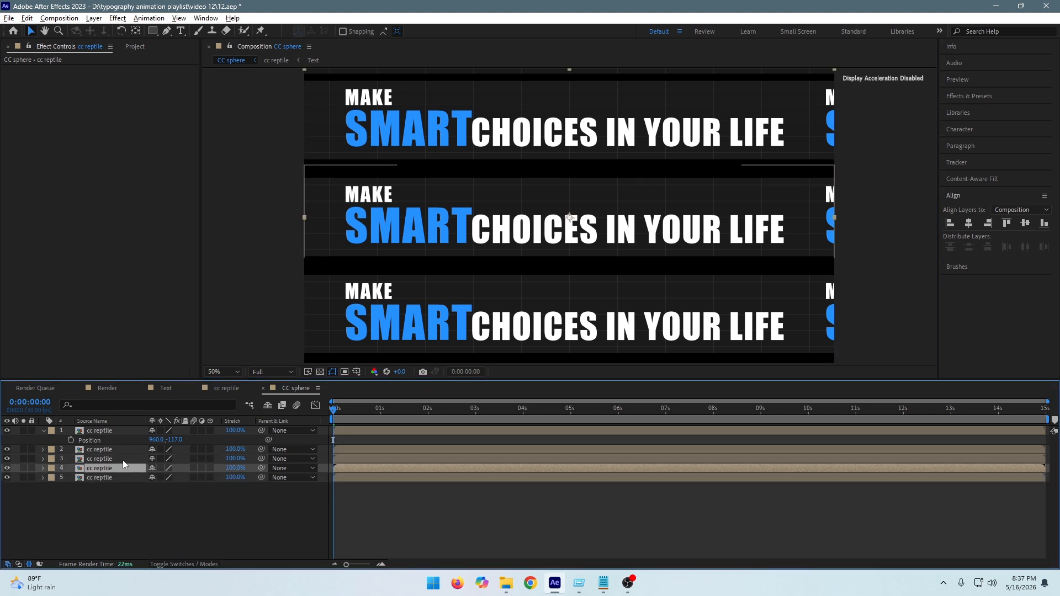
{"action": "key", "text": "p"}
{"action": "left_click_drag", "start_coordinate": [176, 480], "coordinate": [543, 465]}
- Distribute all five cc reptile layers evenly by their vertical centres and collapse their revealed Position properties
{"action": "left_click", "coordinate": [231, 542]}
{"action": "left_click_drag", "start_coordinate": [131, 545], "coordinate": [58, 434]}
{"action": "left_click", "coordinate": [969, 248]}
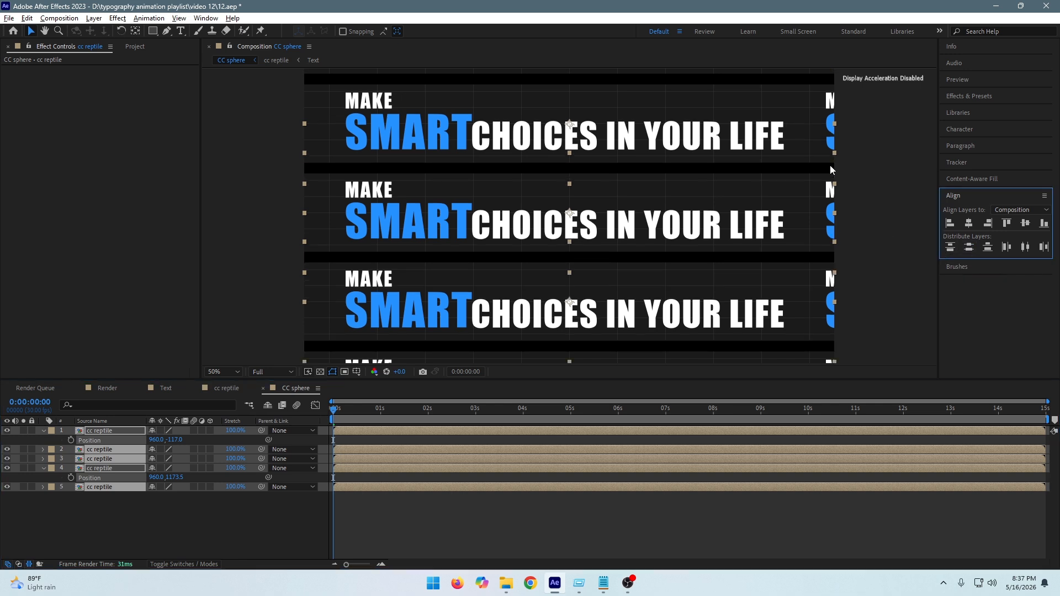
{"action": "left_click", "coordinate": [144, 517]}
{"action": "left_click_drag", "start_coordinate": [114, 526], "coordinate": [135, 432]}
{"action": "key", "text": "u"}
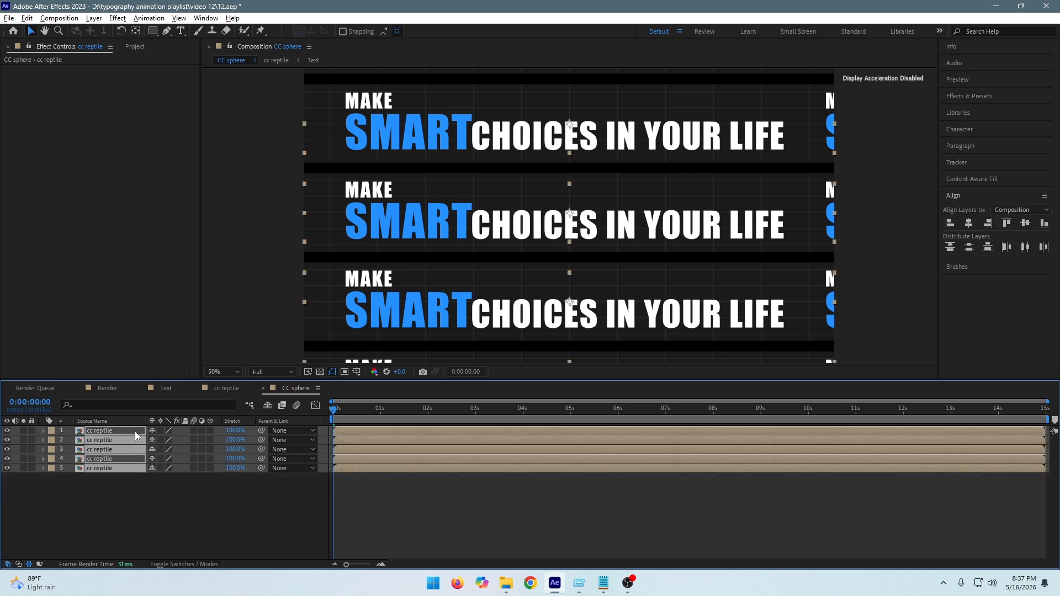
- Create an adjustment layer above the five cc reptile layers and apply the CC Sphere effect to it
{"action": "left_click", "coordinate": [122, 493]}
{"action": "right_click", "coordinate": [122, 489]}
{"action": "mouse_move", "coordinate": [185, 359]}
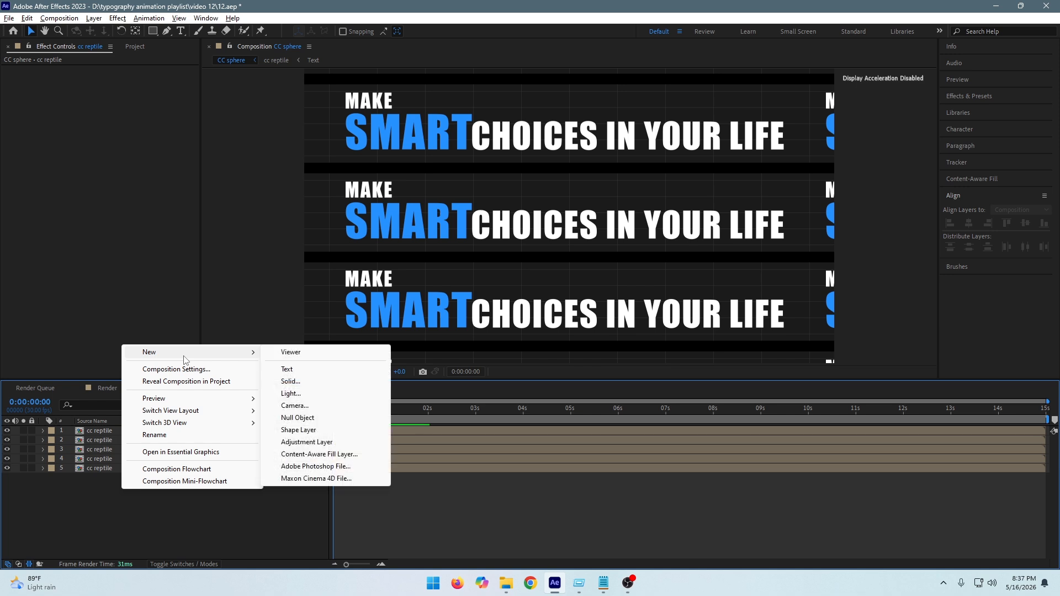
{"action": "left_click", "coordinate": [306, 442]}
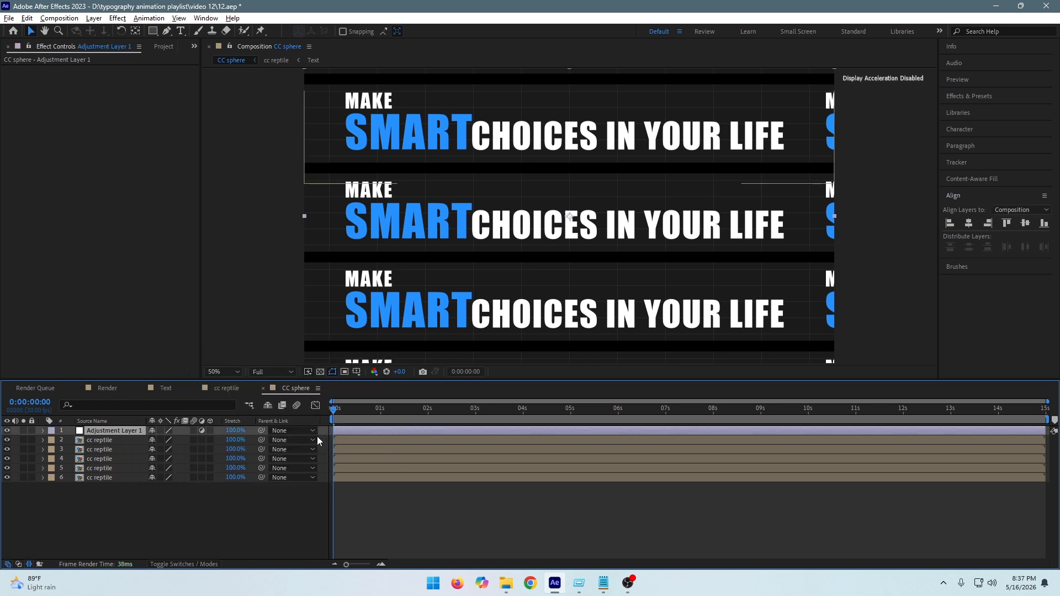
{"action": "key", "text": "ctrl+space"}
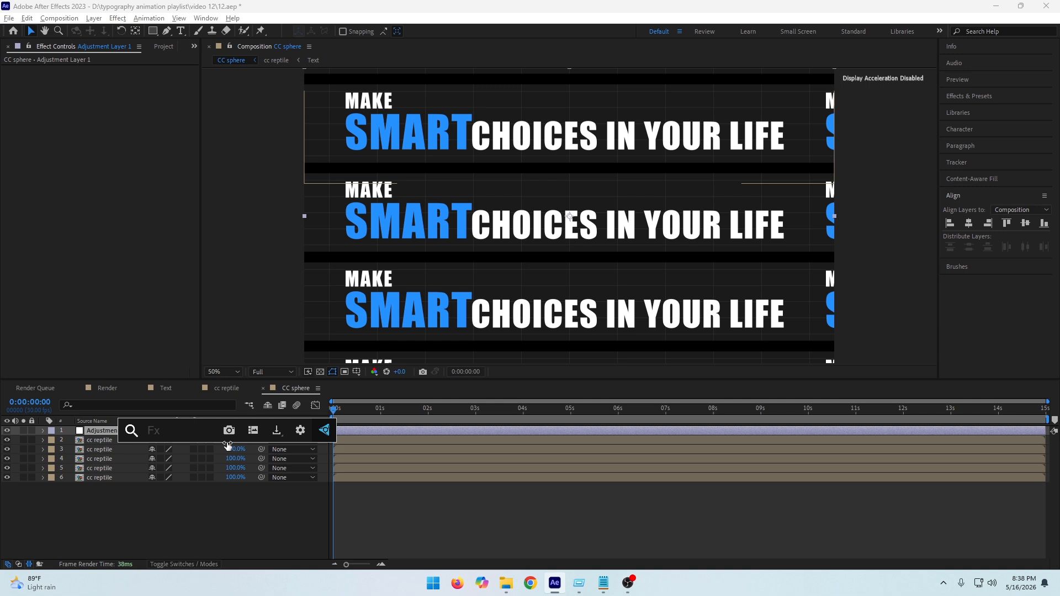
{"action": "type", "text": "cc sp"}
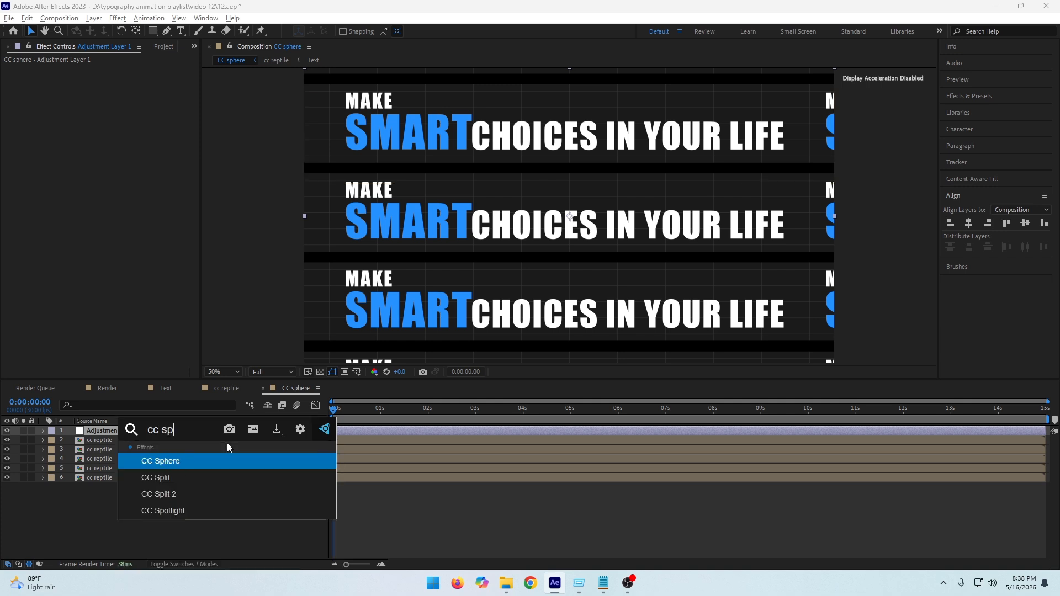
{"action": "key", "text": "Return"}
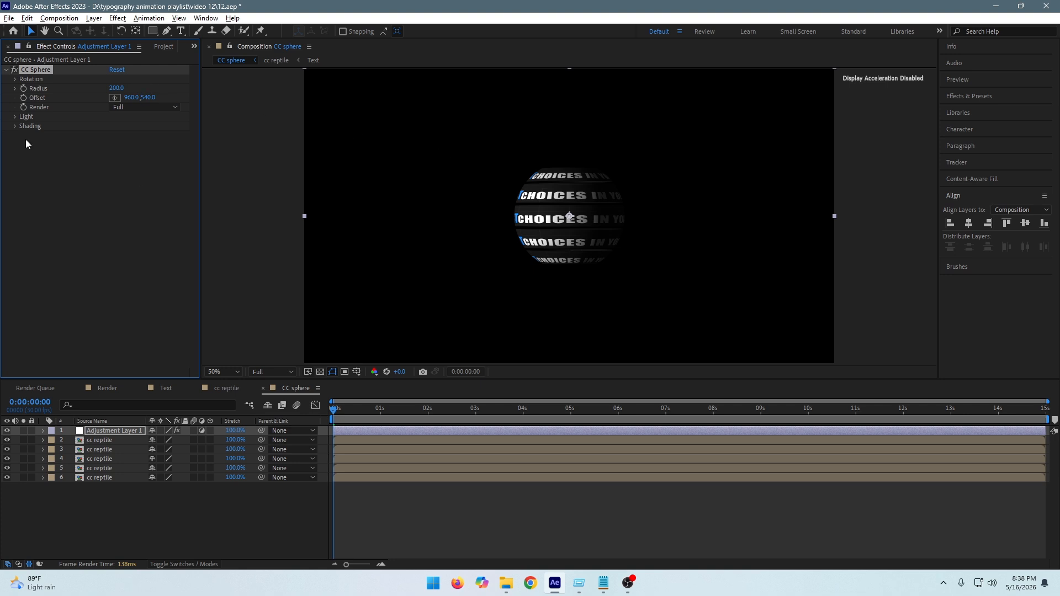
- Set the CC Sphere radius to 294 and its light to height 80 and direction -65°
{"action": "left_click_drag", "start_coordinate": [116, 88], "coordinate": [155, 84]}
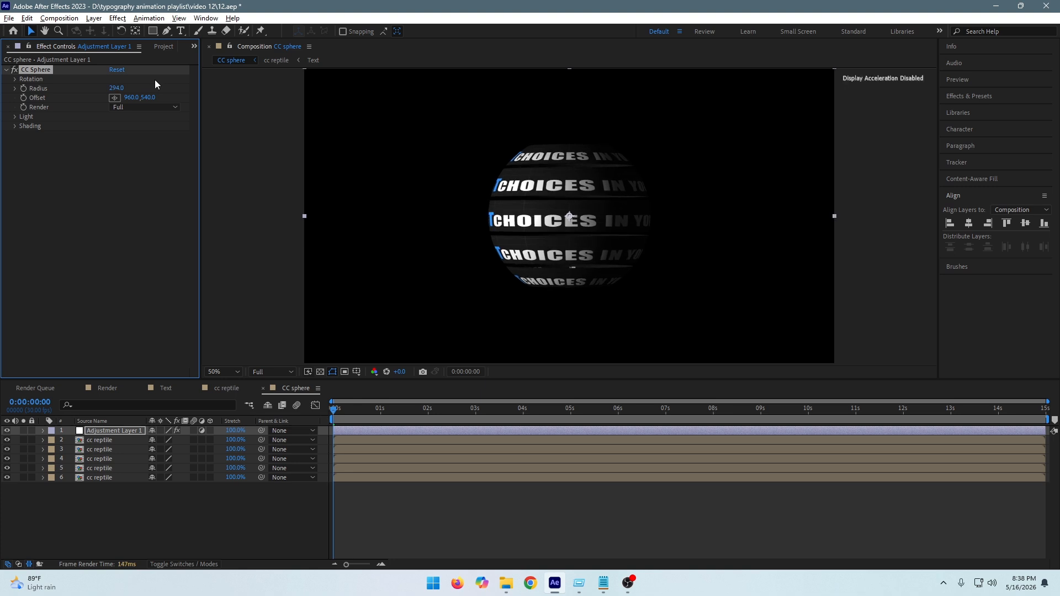
{"action": "left_click", "coordinate": [16, 117]}
{"action": "left_click_drag", "start_coordinate": [116, 145], "coordinate": [129, 144]}
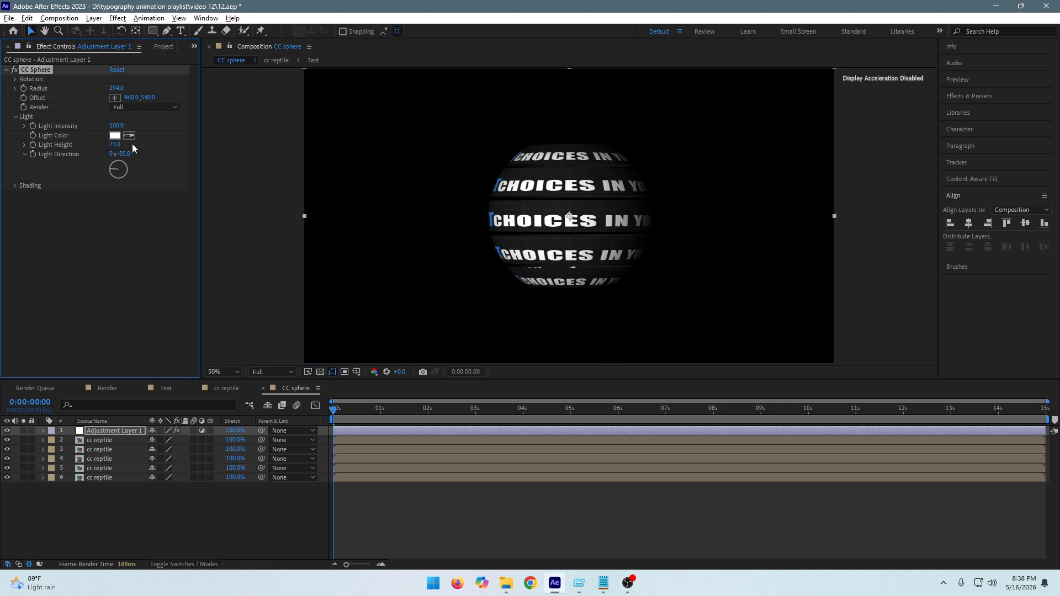
{"action": "left_click", "coordinate": [117, 144]}
{"action": "type", "text": "80"}
{"action": "key", "text": "Return"}
{"action": "left_click_drag", "start_coordinate": [122, 154], "coordinate": [137, 155]}
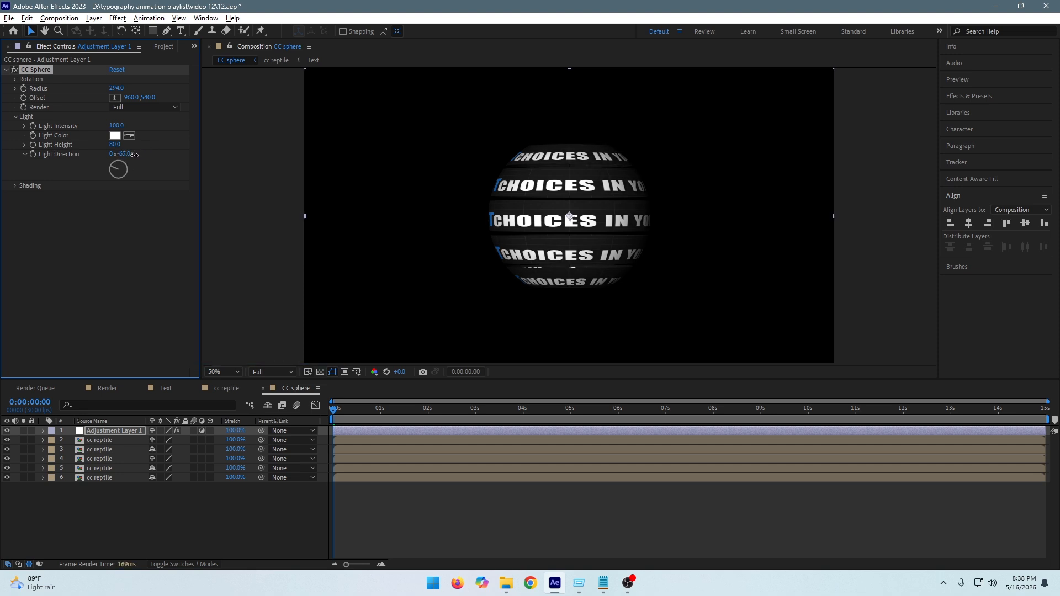
- Set the Ambient shading of the CC Sphere effect to 20
{"action": "left_click", "coordinate": [14, 185]}
{"action": "left_click", "coordinate": [115, 195]}
{"action": "type", "text": "20"}
{"action": "key", "text": "Return"}
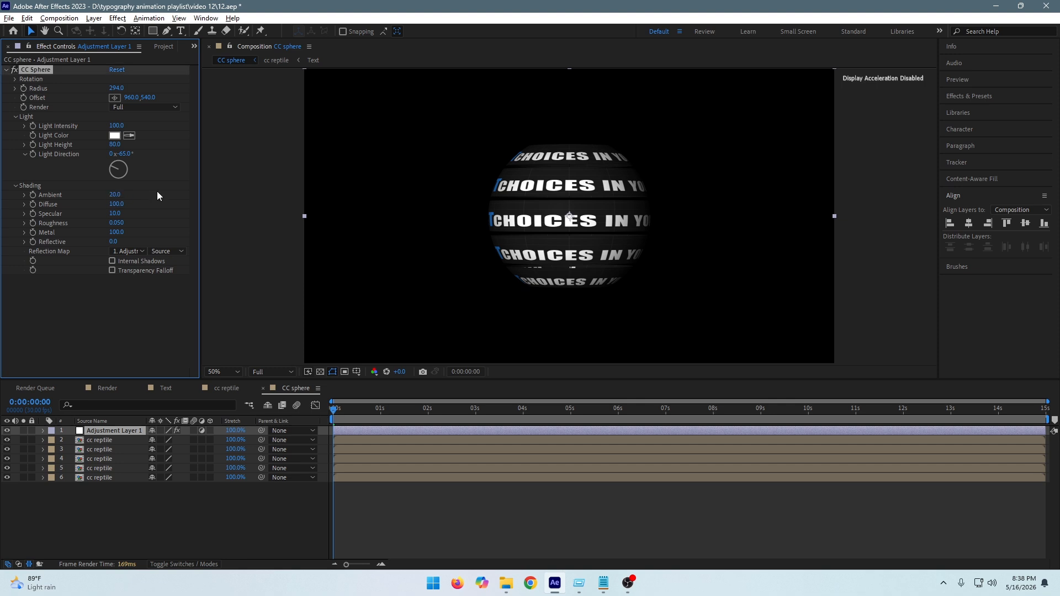
- Set the Ambient shading of the CC Sphere effect to 28
{"action": "left_click", "coordinate": [115, 194]}
{"action": "type", "text": "37"}
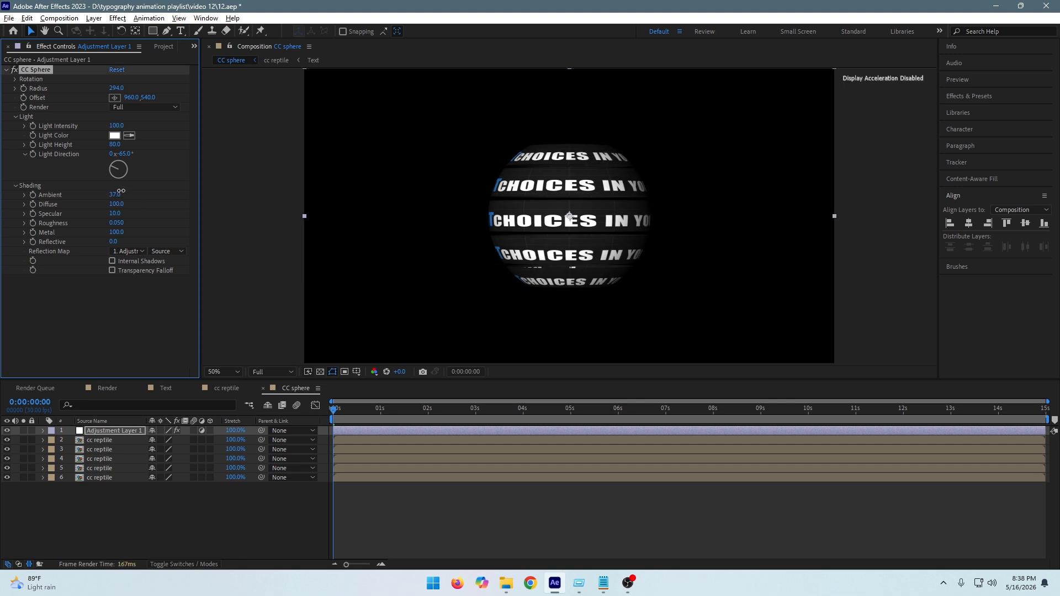
{"action": "key", "text": "Return"}
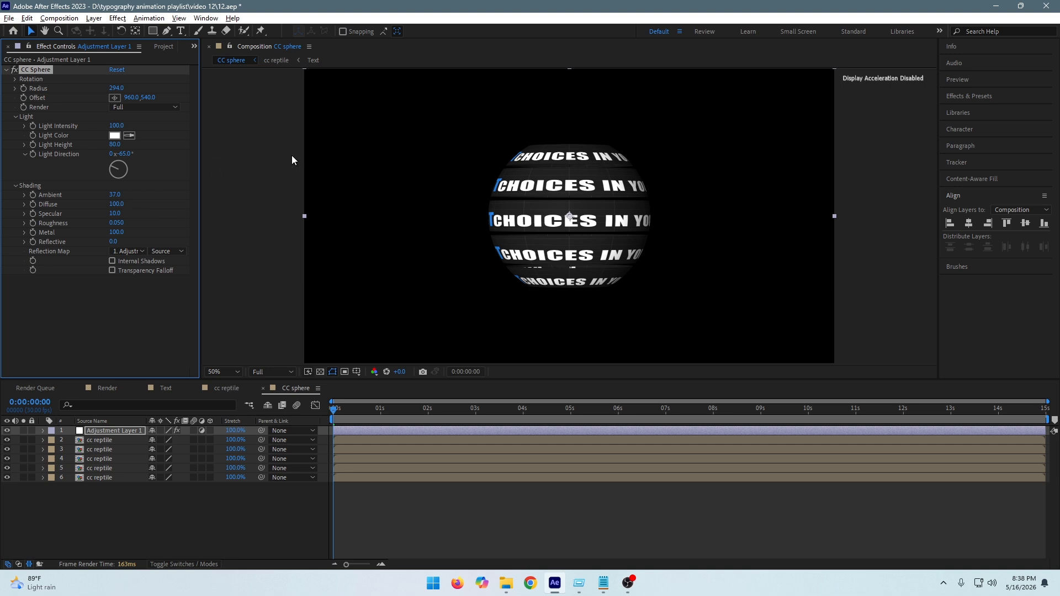
{"action": "left_click", "coordinate": [118, 195]}
{"action": "type", "text": "28"}
{"action": "key", "text": "Return"}
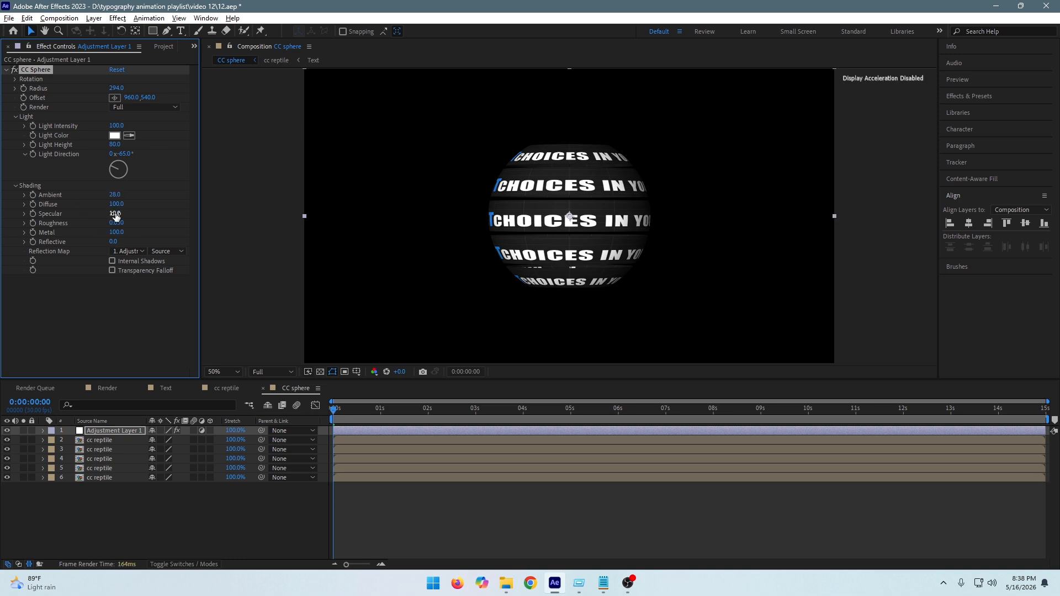
- Increase the Specular and Roughness shading of the CC Sphere effect slightly and collapse its settings
{"action": "left_click_drag", "start_coordinate": [116, 214], "coordinate": [125, 212]}
{"action": "left_click_drag", "start_coordinate": [115, 223], "coordinate": [138, 217]}
{"action": "left_click", "coordinate": [7, 71]}
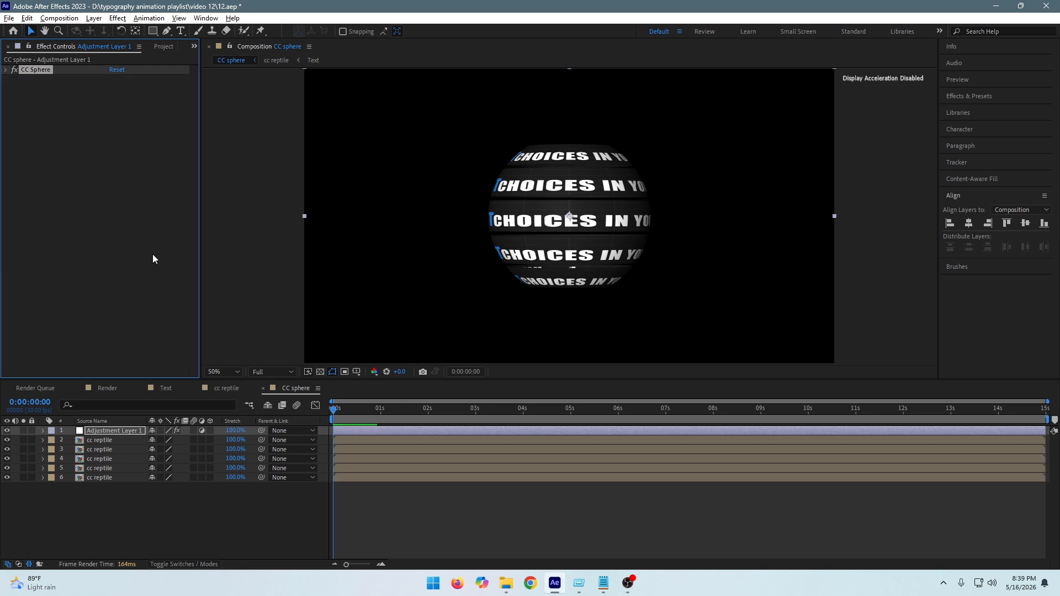
- Preview the start of the sphere animation and check the frame at 0:00:01:25
{"action": "left_click", "coordinate": [342, 409]}
{"action": "key", "text": "space"}
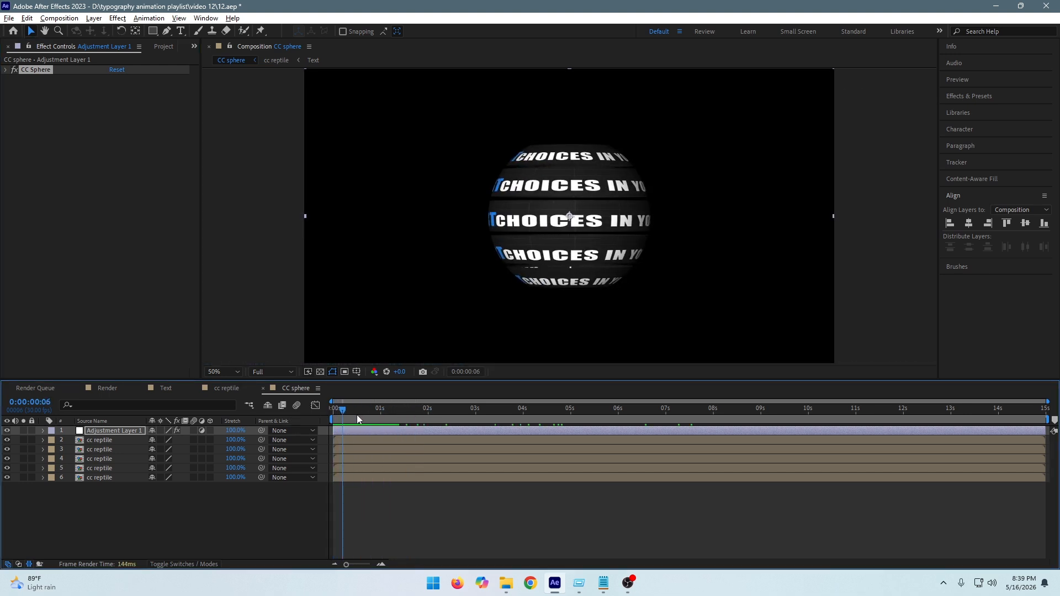
{"action": "left_click", "coordinate": [420, 412]}
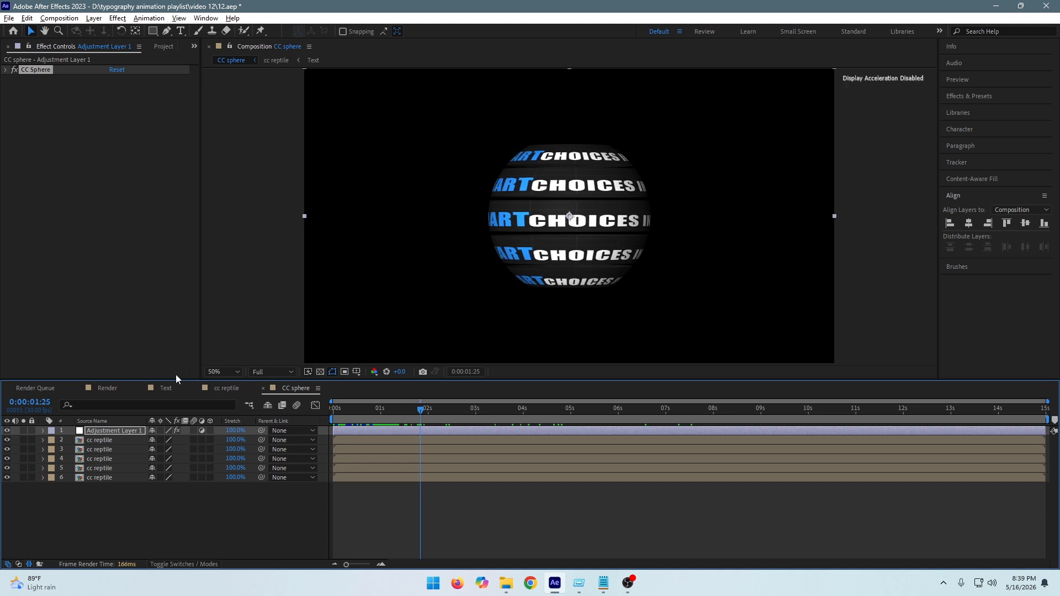
- Add the CC sphere composition to the Render composition as a layer and fit the composition in the viewer
{"action": "left_click", "coordinate": [114, 389]}
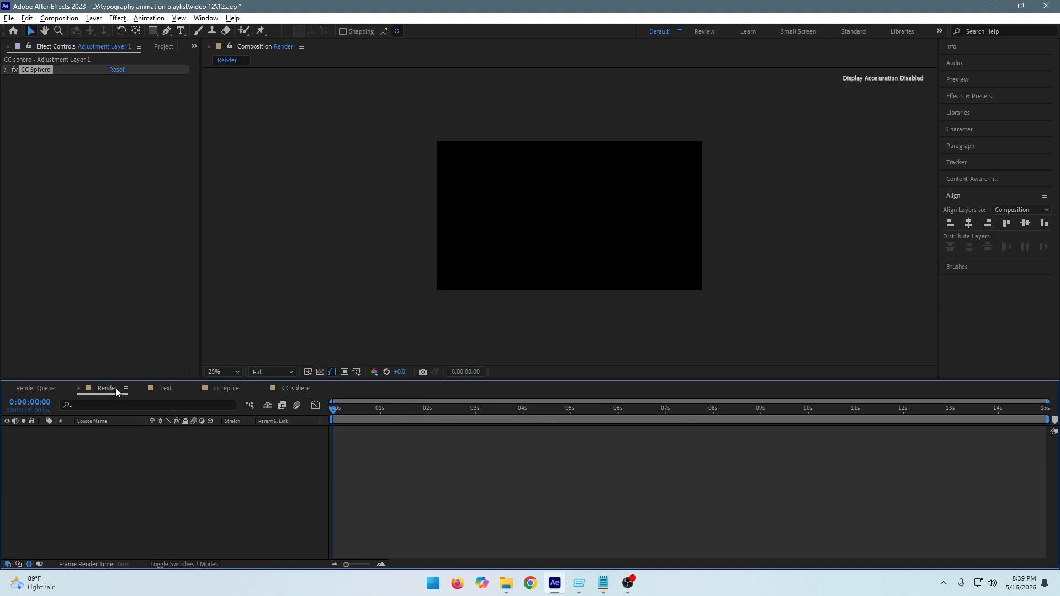
{"action": "left_click", "coordinate": [160, 49]}
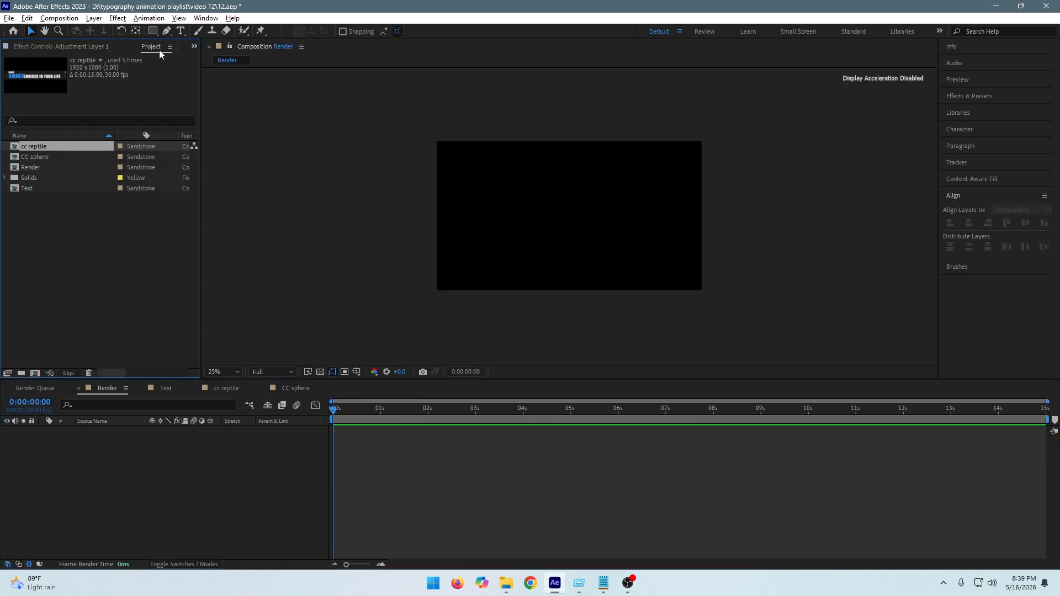
{"action": "left_click", "coordinate": [40, 156]}
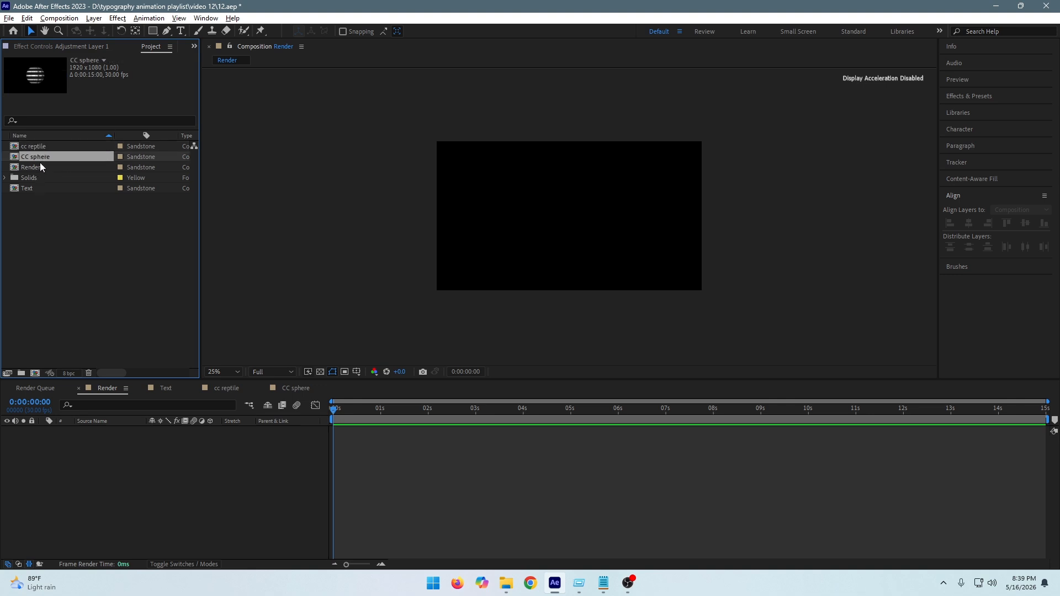
{"action": "left_click_drag", "start_coordinate": [45, 157], "coordinate": [134, 442]}
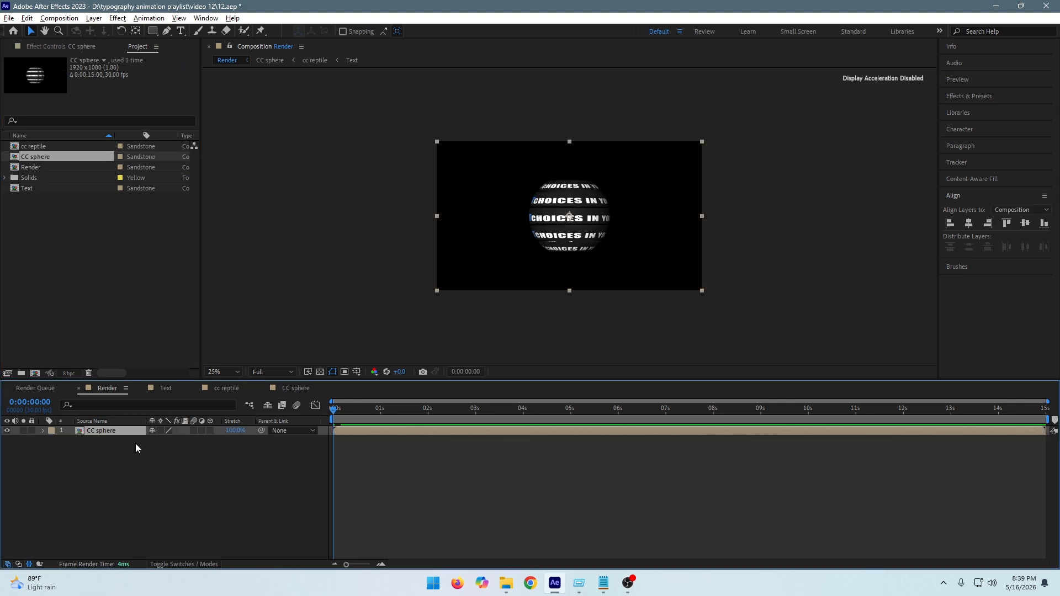
{"action": "left_click", "coordinate": [149, 487]}
{"action": "left_click", "coordinate": [220, 372]}
{"action": "left_click", "coordinate": [231, 175]}
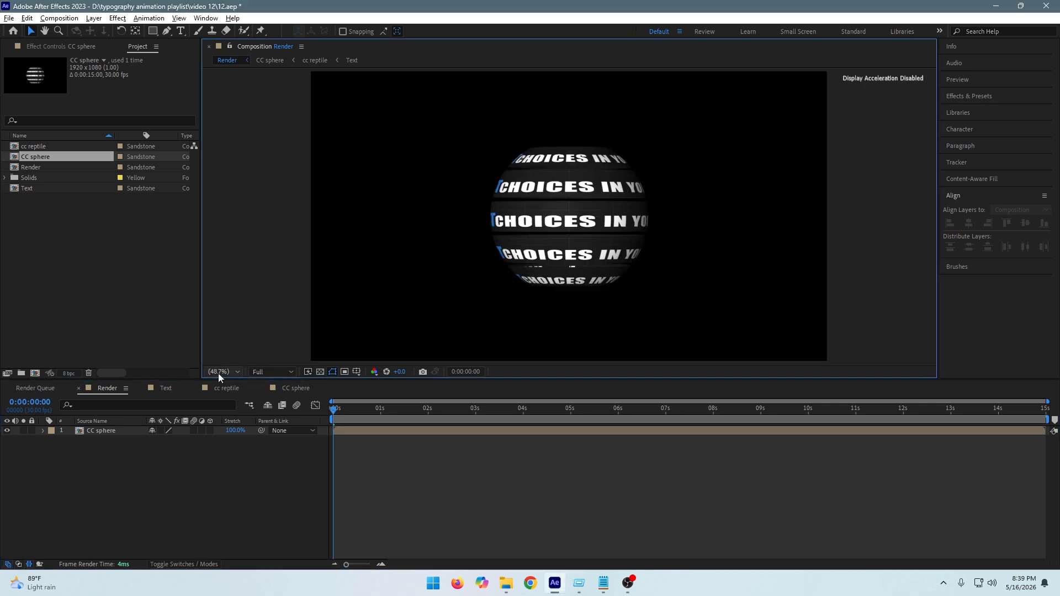
- Create a dark gray solid named bg at 1920 x 1080 px and place it below the CC sphere layer
{"action": "left_click", "coordinate": [191, 500]}
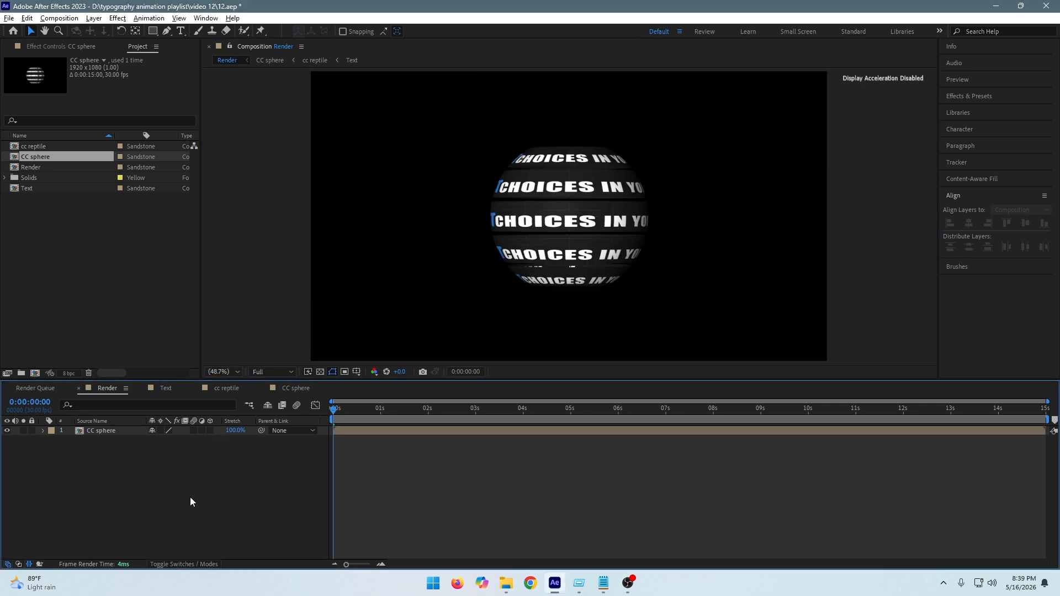
{"action": "key", "text": "ctrl+y"}
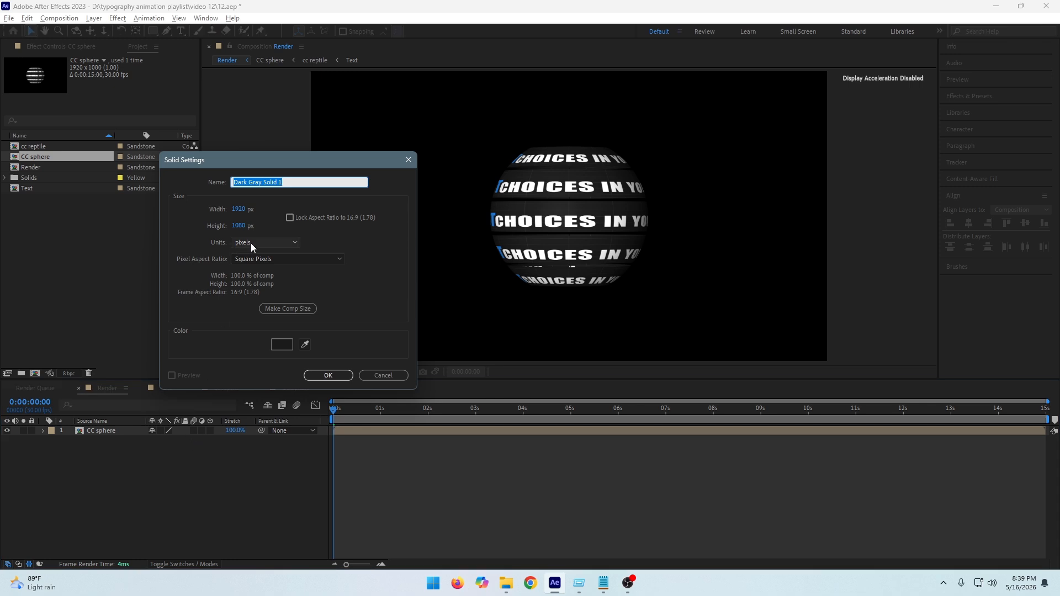
{"action": "type", "text": "bg"}
{"action": "key", "text": "Return"}
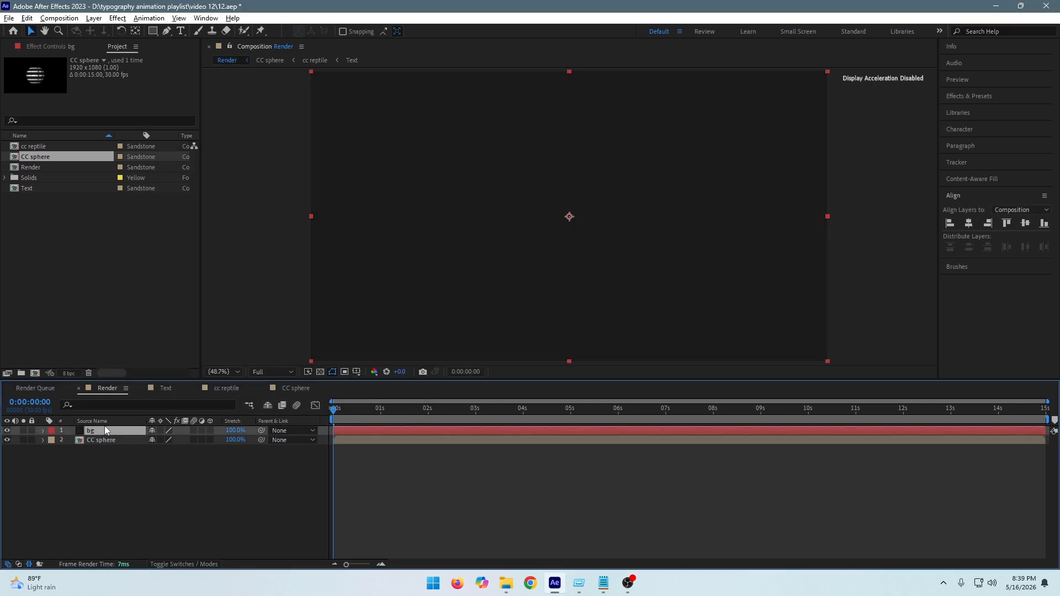
{"action": "left_click_drag", "start_coordinate": [103, 429], "coordinate": [101, 455]}
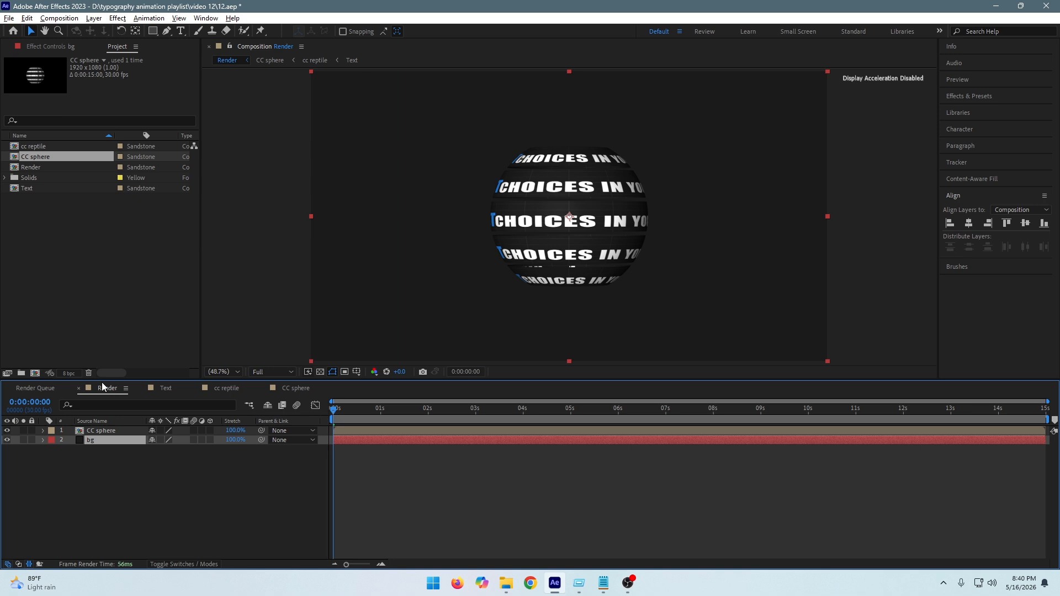
{"action": "key", "text": "ctrl+space"}
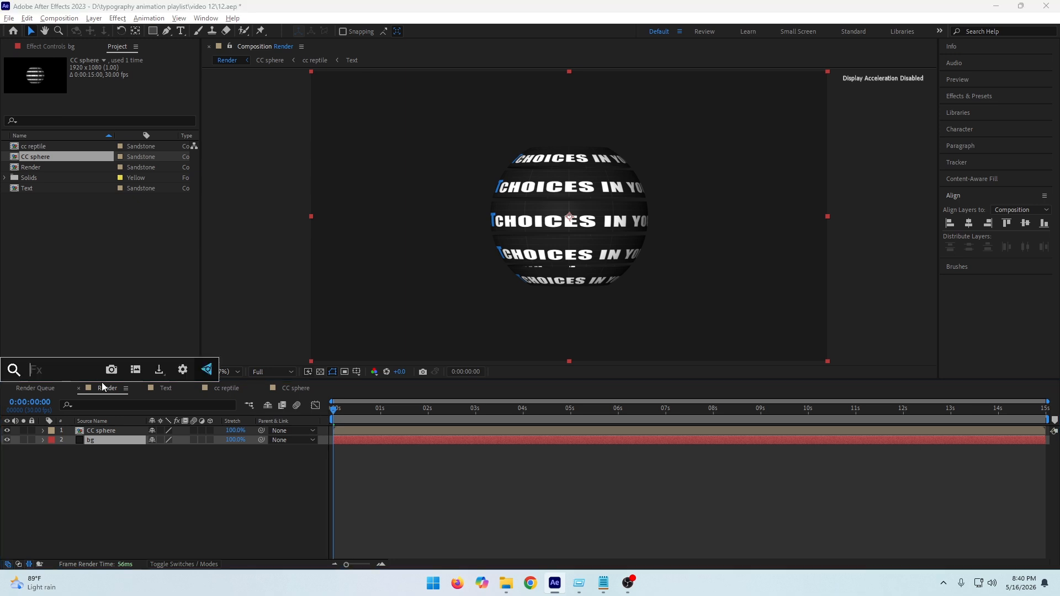
{"action": "type", "text": "gr"}
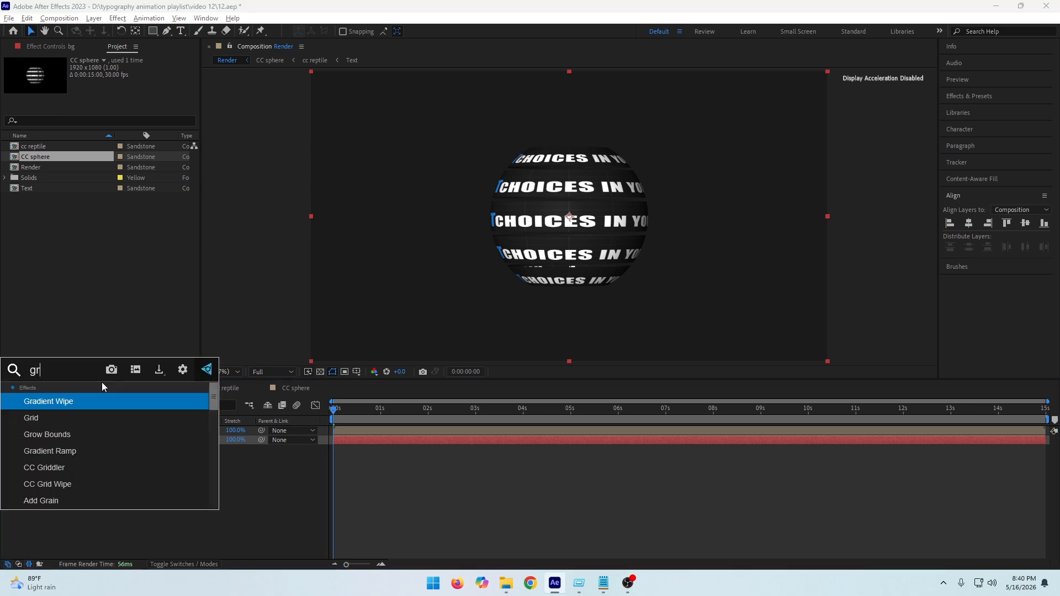
{"action": "key", "text": "Down"}
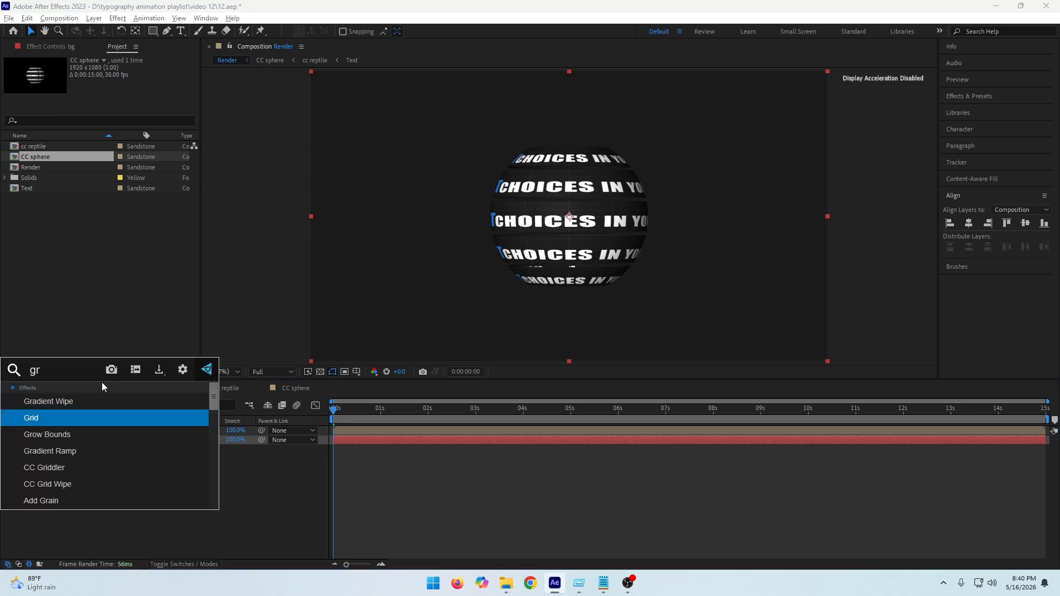
{"action": "key", "text": "Up"}
{"action": "key", "text": "Return"}
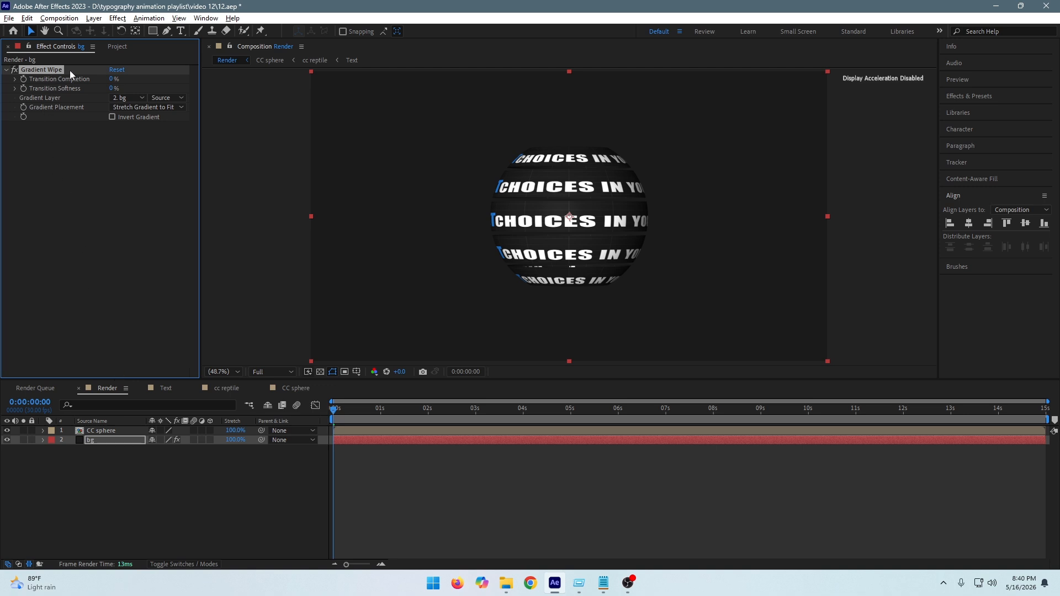
{"action": "key", "text": "Delete"}
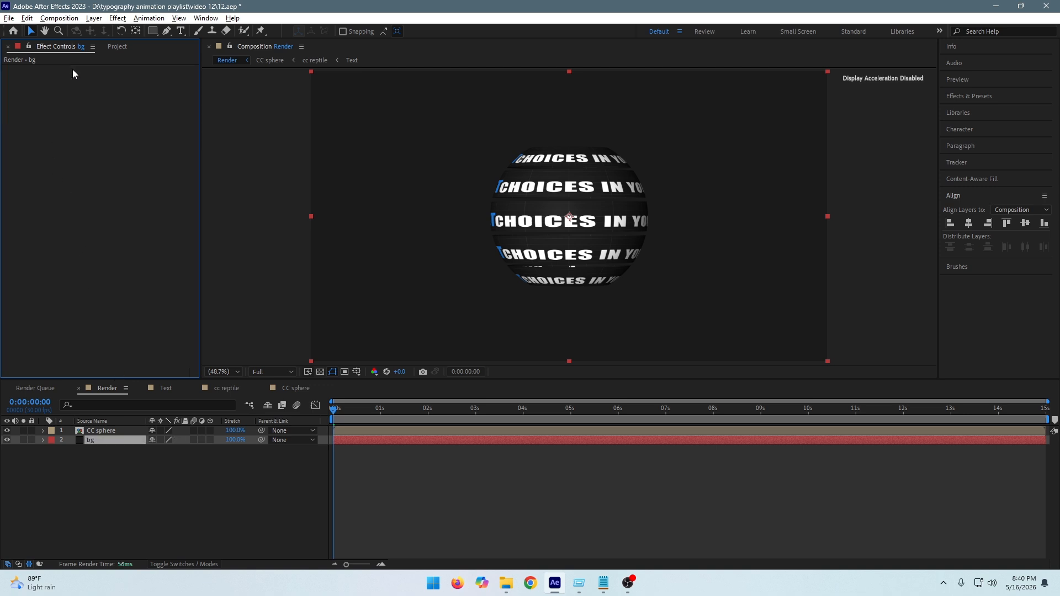
- Apply the Gradient Ramp effect to the bg layer
{"action": "key", "text": "ctrl+space"}
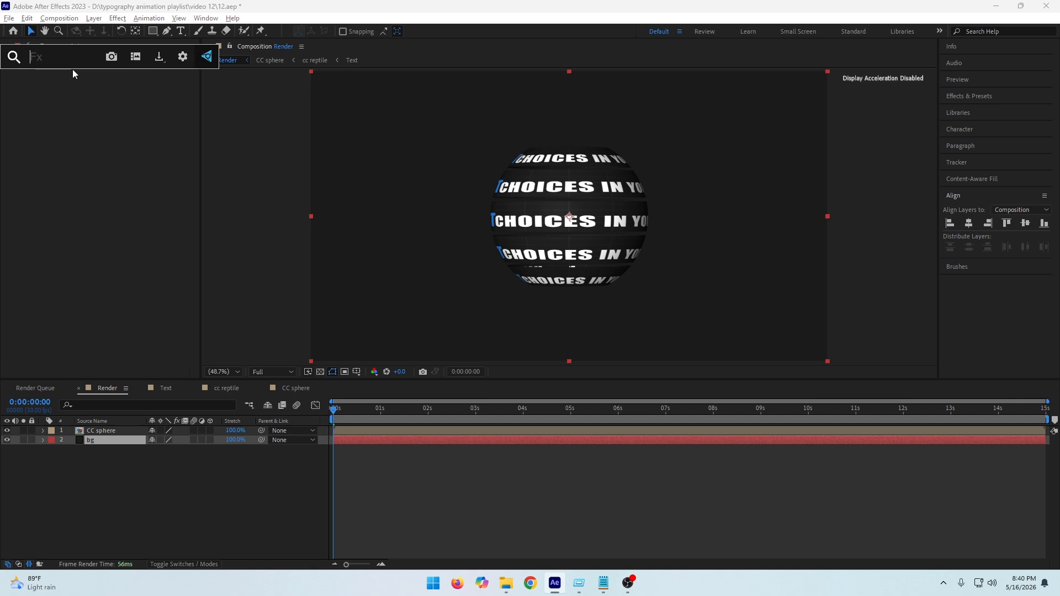
{"action": "type", "text": "c"}
{"action": "key", "text": "BackSpace"}
{"action": "type", "text": "gr"}
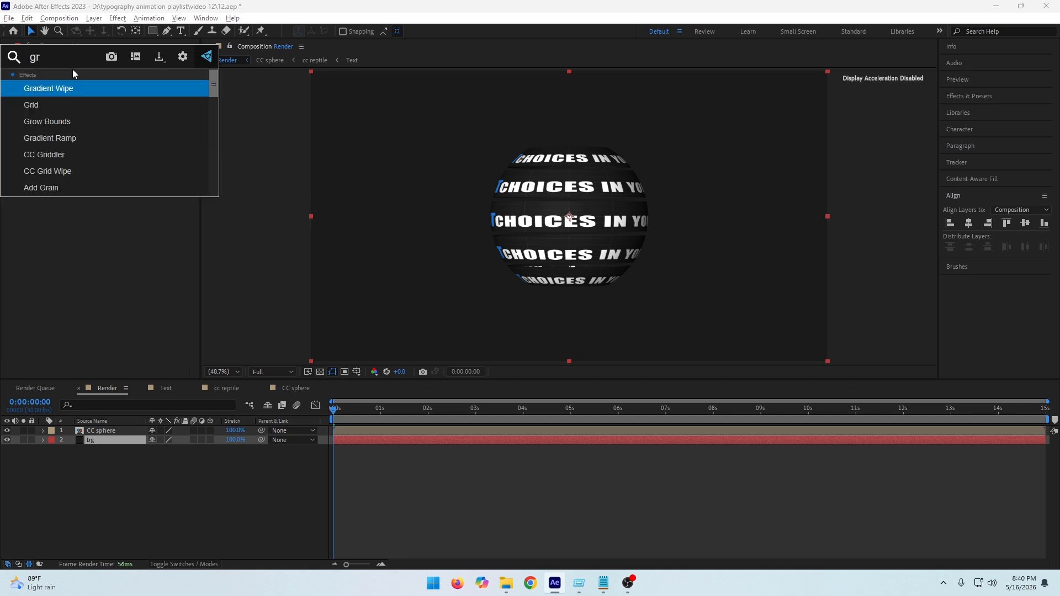
{"action": "key", "text": "Down"}
{"action": "key", "text": "Down"}
{"action": "key", "text": "Down"}
{"action": "key", "text": "Return"}
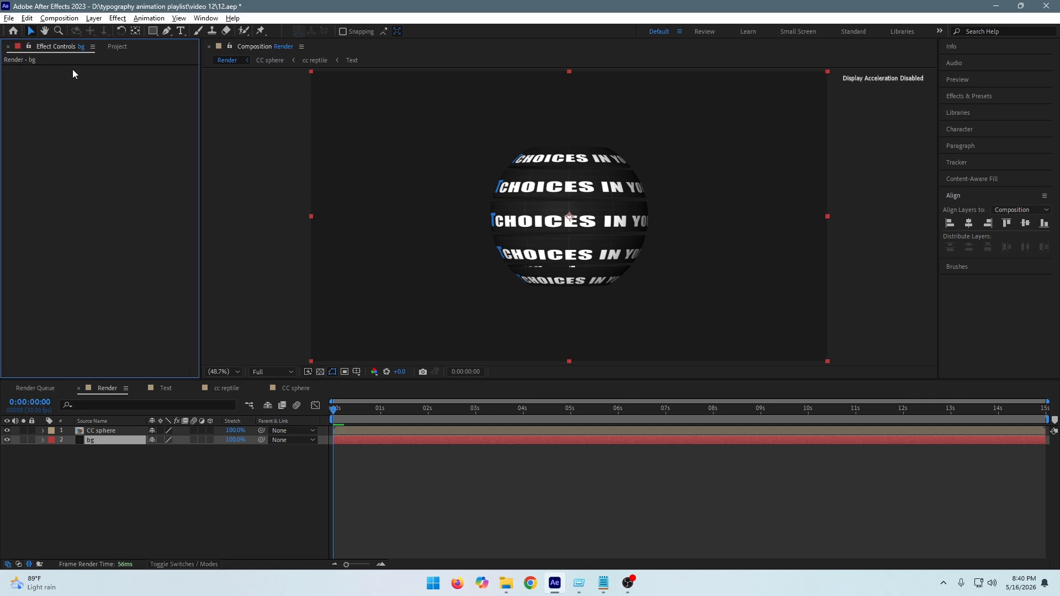
- Swap the Gradient Ramp's start and end colors and confirm black (000000) as the End Color
{"action": "scroll", "coordinate": [542, 130], "scroll_direction": "down", "scroll_amount": 4}
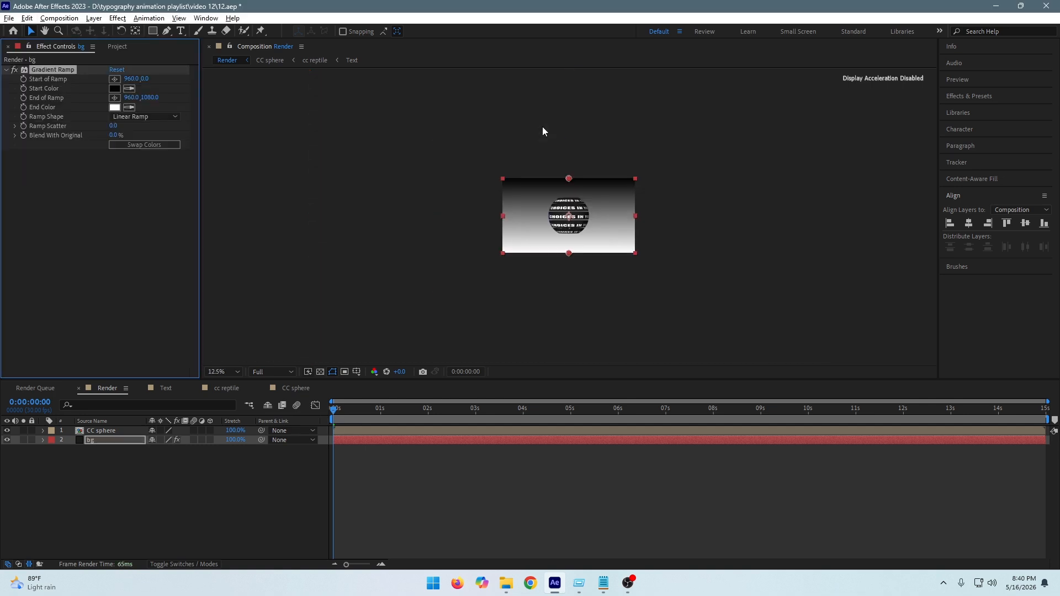
{"action": "scroll", "coordinate": [542, 127], "scroll_direction": "up", "scroll_amount": 4}
{"action": "left_click", "coordinate": [133, 145]}
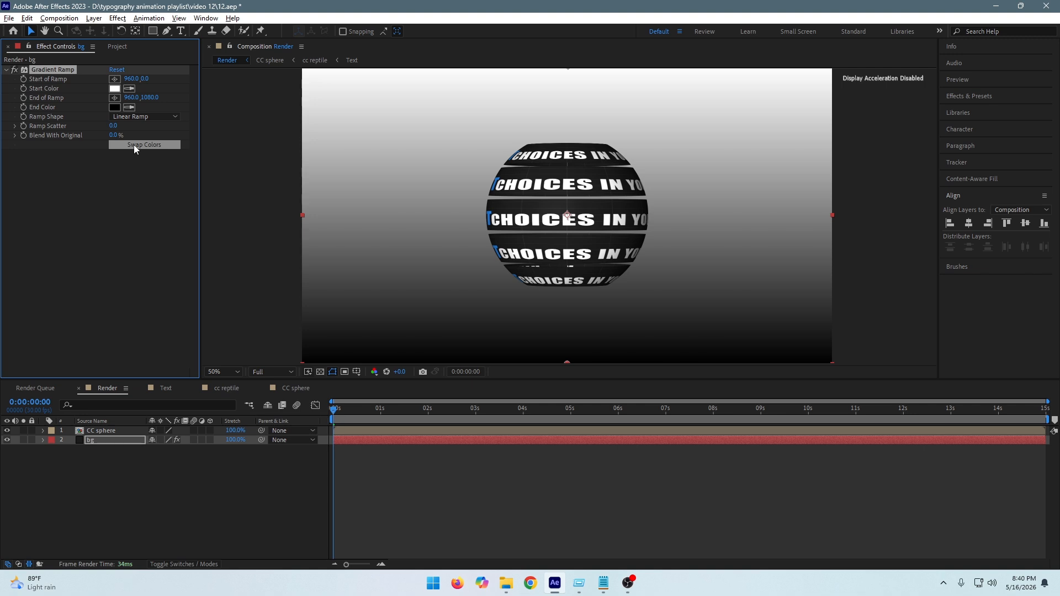
{"action": "left_click", "coordinate": [113, 108]}
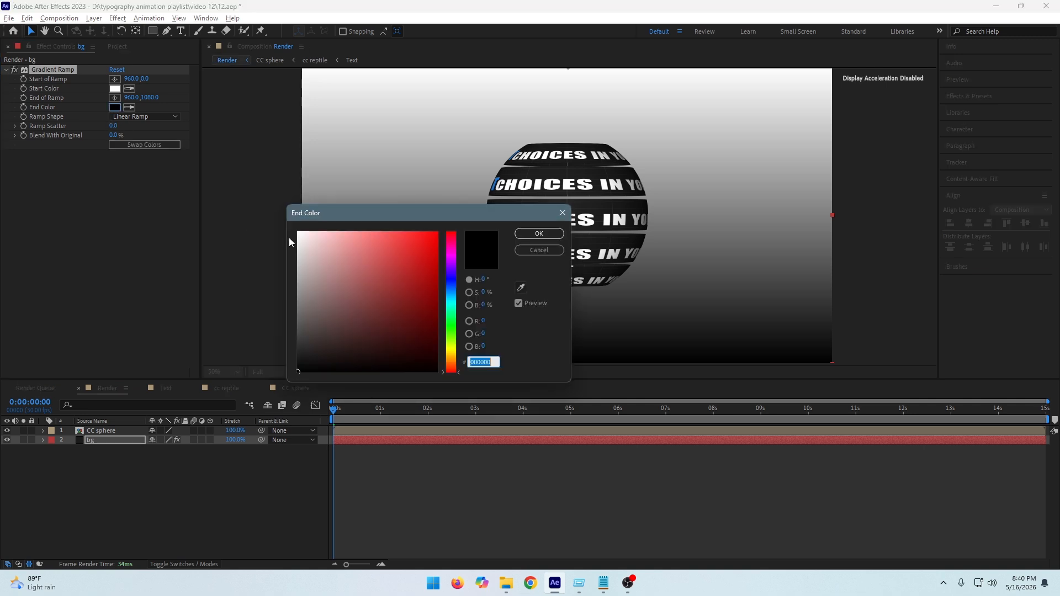
{"action": "left_click", "coordinate": [549, 234]}
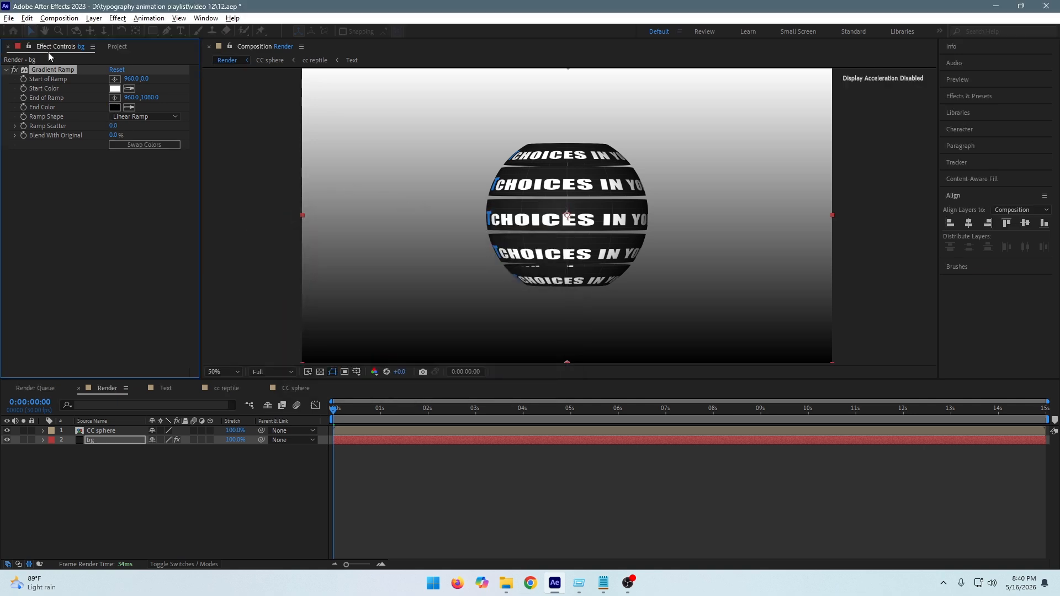
- Sample the sphere's dark gray as the Gradient Ramp's Start Color and swap the two ramp colors
{"action": "left_click", "coordinate": [129, 90]}
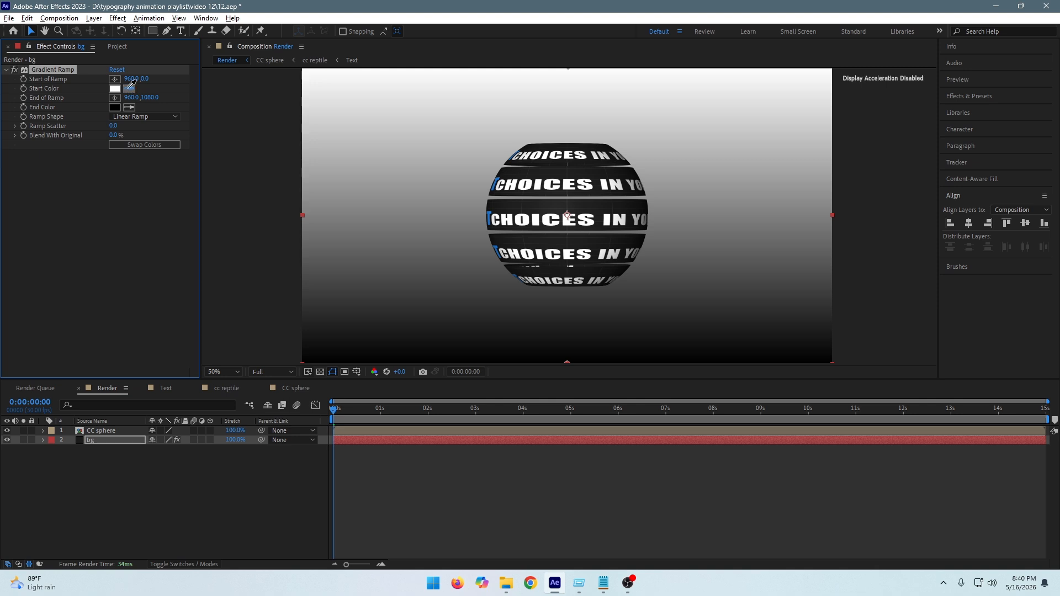
{"action": "left_click", "coordinate": [541, 176]}
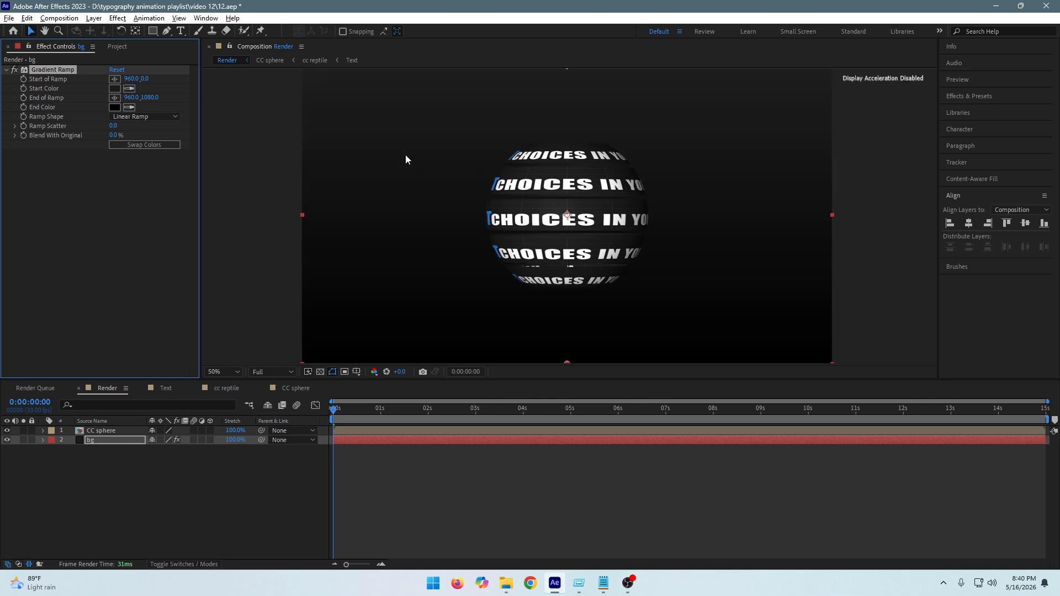
{"action": "left_click", "coordinate": [133, 145]}
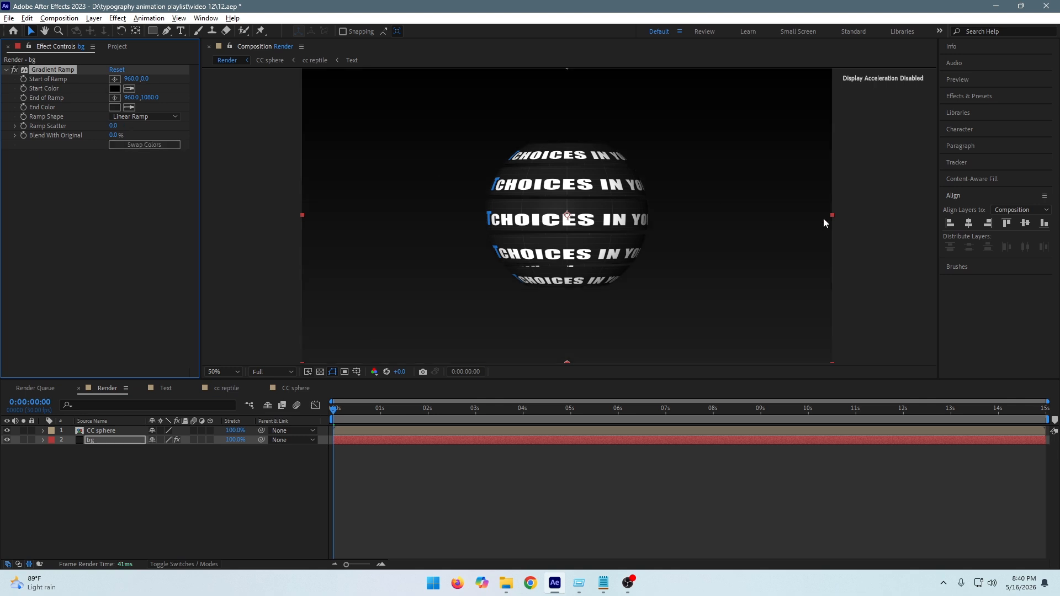
- Set the Ramp Scatter of the bg layer's Gradient Ramp to 36
{"action": "key", "text": "comma"}
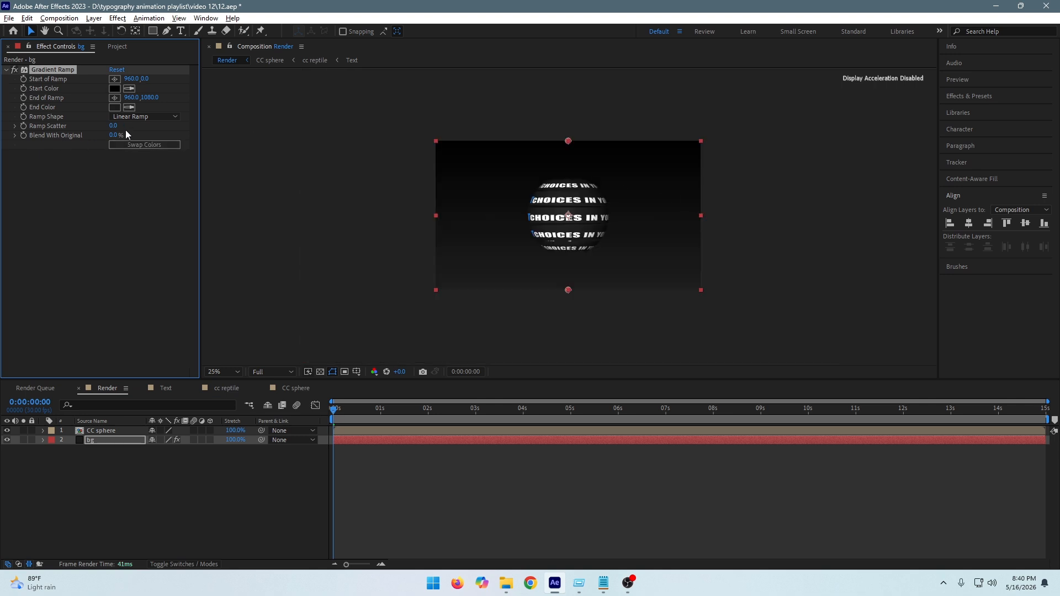
{"action": "left_click_drag", "start_coordinate": [113, 127], "coordinate": [252, 126]}
{"action": "key", "text": "period"}
{"action": "key", "text": "period"}
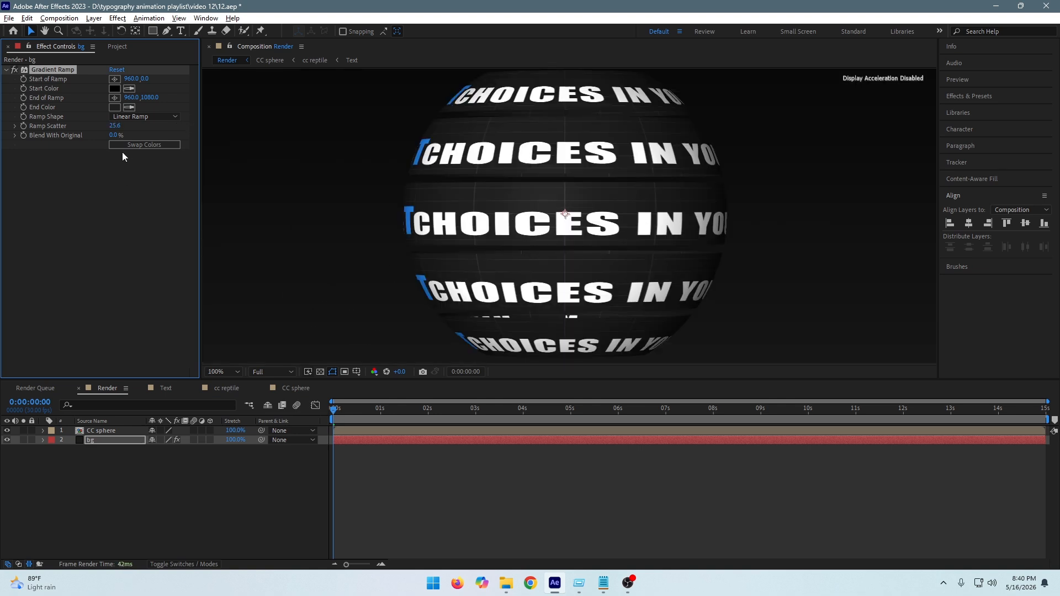
{"action": "left_click_drag", "start_coordinate": [115, 126], "coordinate": [173, 126]}
{"action": "key", "text": "comma"}
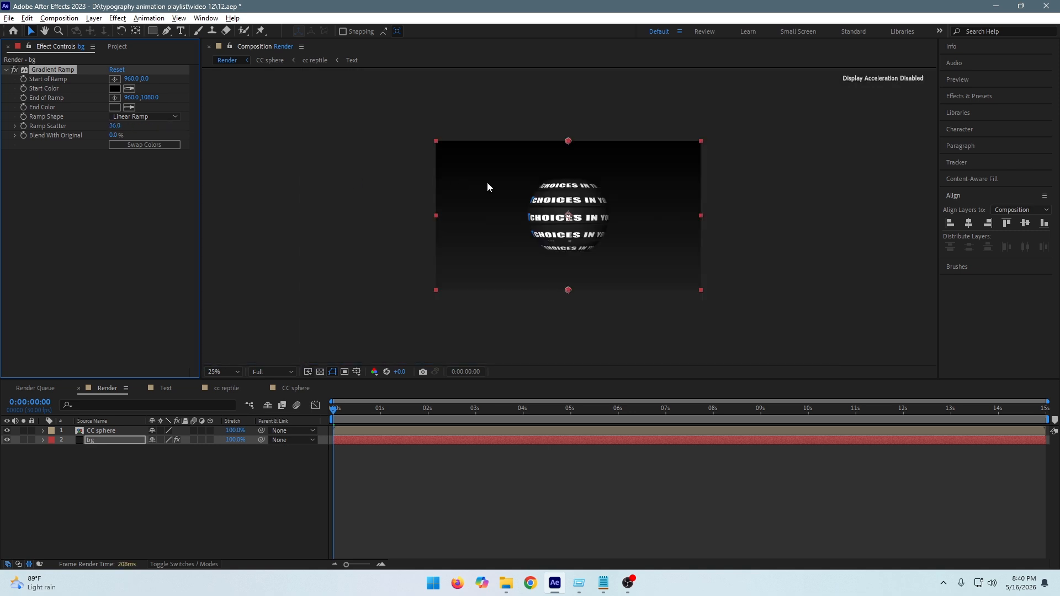
- Change the Gradient Ramp's shape to Radial Ramp
{"action": "left_click", "coordinate": [134, 117]}
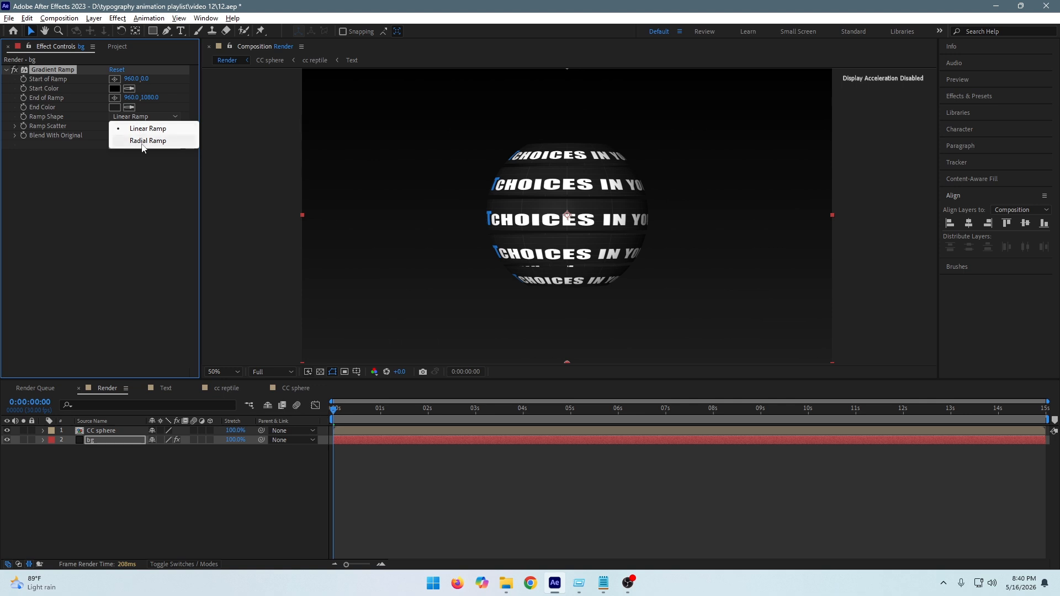
{"action": "left_click", "coordinate": [147, 140]}
{"action": "key", "text": "comma"}
{"action": "key", "text": "comma"}
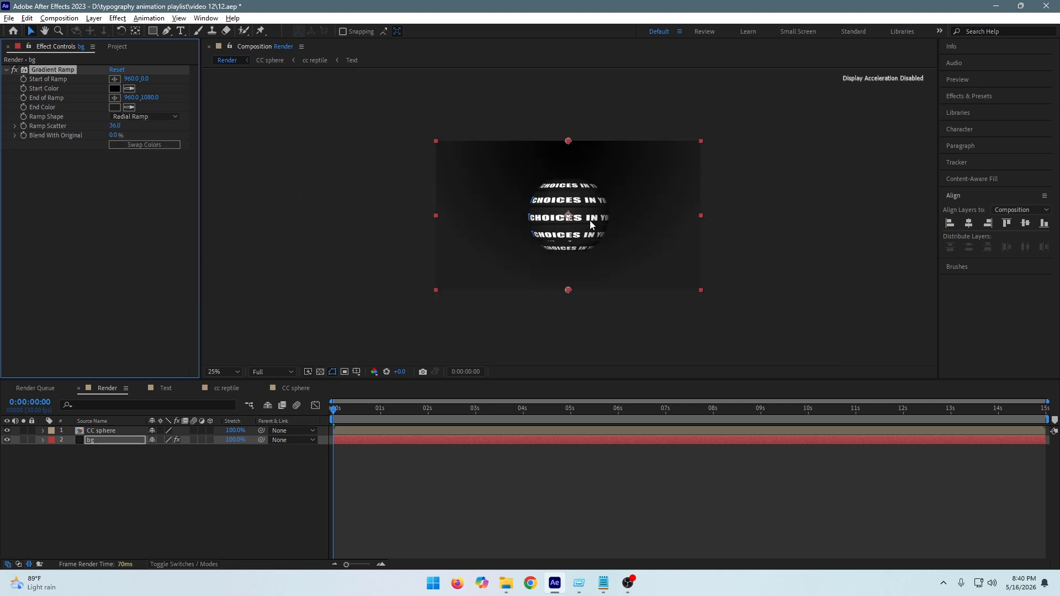
- Centre the bg layer's radial gradient on the sphere, swap its two colors, and place End of Ramp at about 1716, 1120
{"action": "left_click_drag", "start_coordinate": [568, 141], "coordinate": [569, 217]}
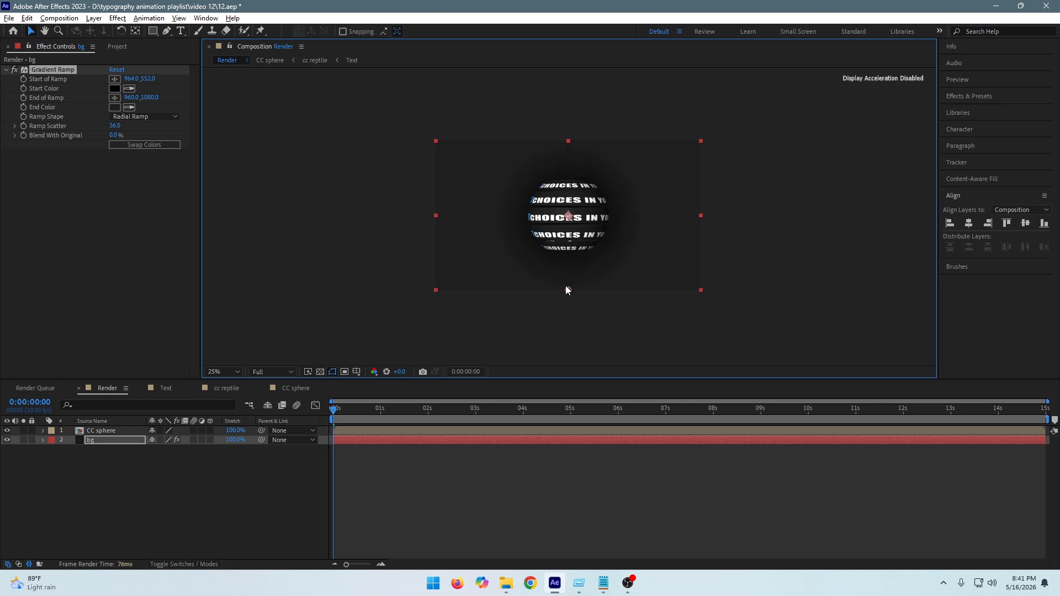
{"action": "left_click_drag", "start_coordinate": [569, 290], "coordinate": [653, 304]}
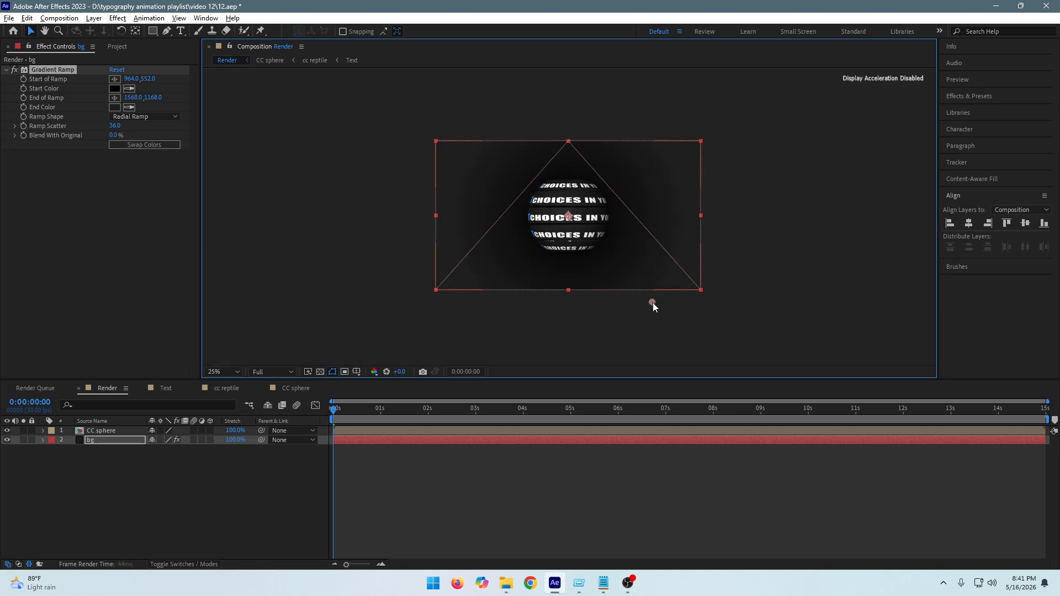
{"action": "left_click", "coordinate": [121, 147]}
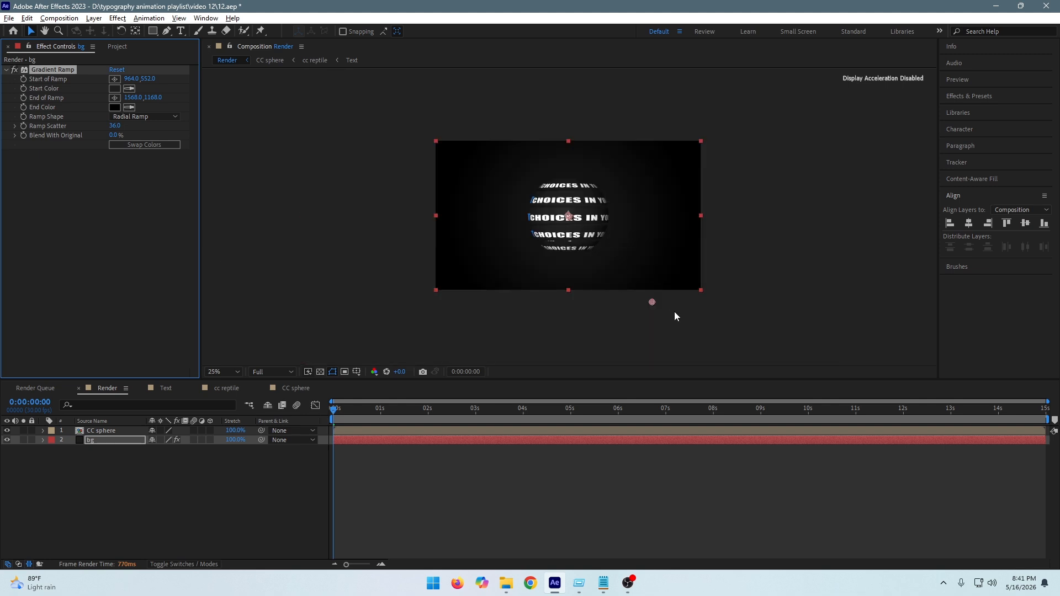
{"action": "left_click_drag", "start_coordinate": [652, 303], "coordinate": [670, 295]}
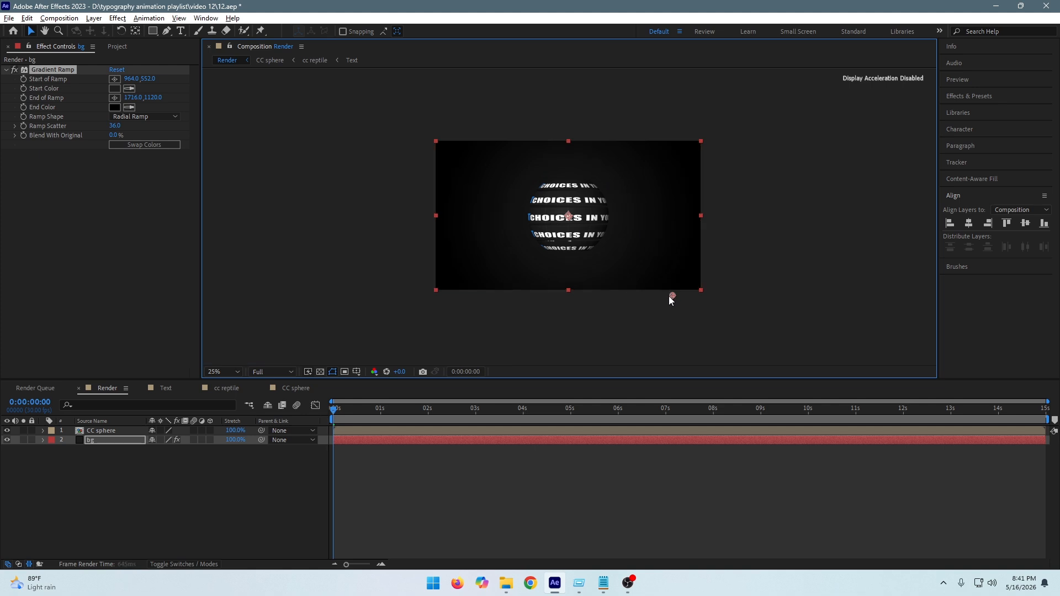
{"action": "left_click", "coordinate": [714, 230]}
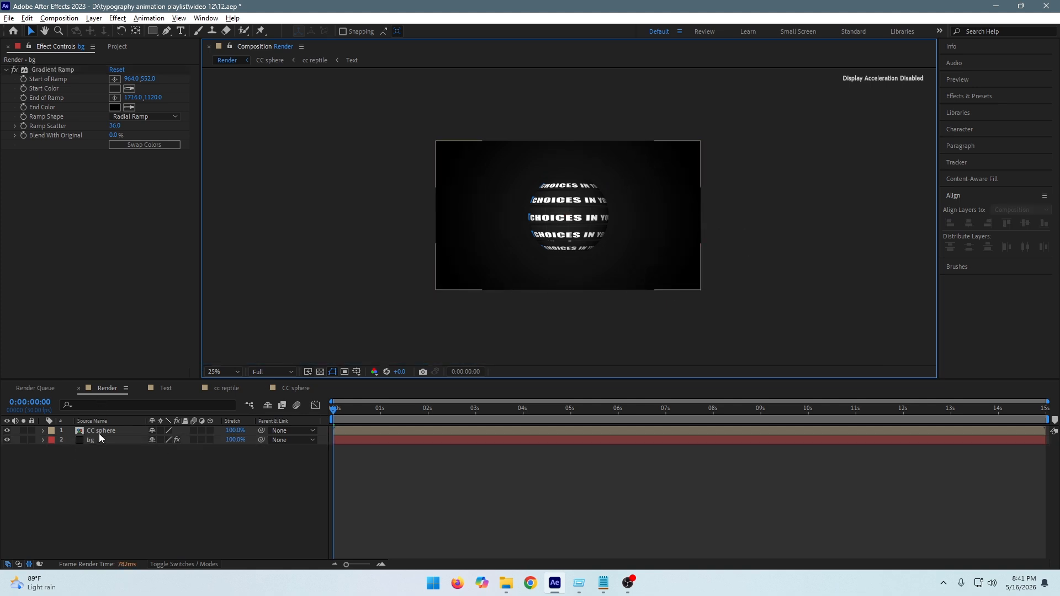
- Add the cc reptile composition to Render between the CC sphere and bg layers, keeping it centred in the frame
{"action": "left_click", "coordinate": [118, 48]}
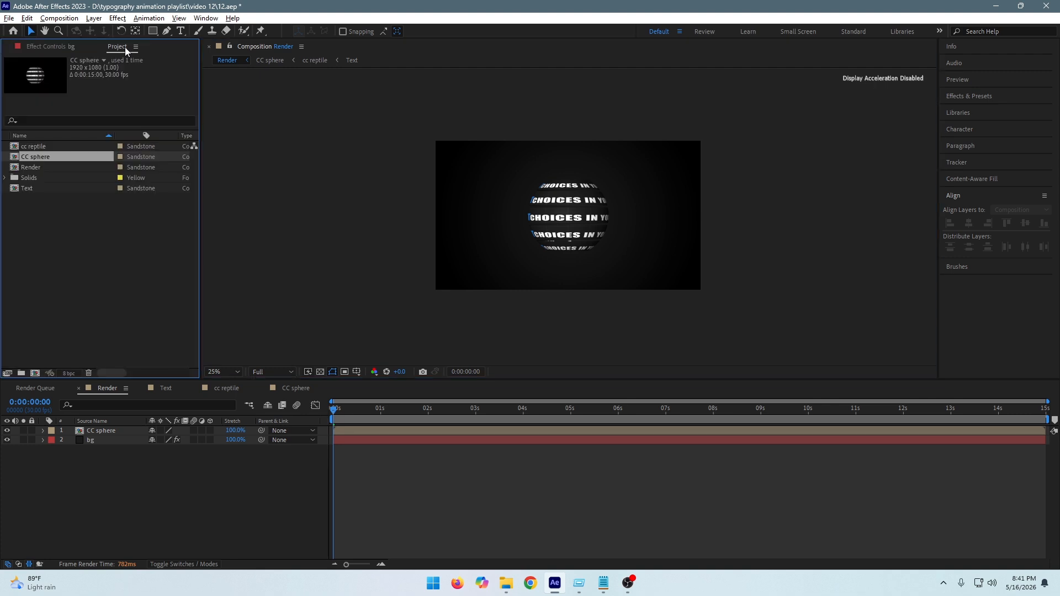
{"action": "left_click", "coordinate": [50, 145]}
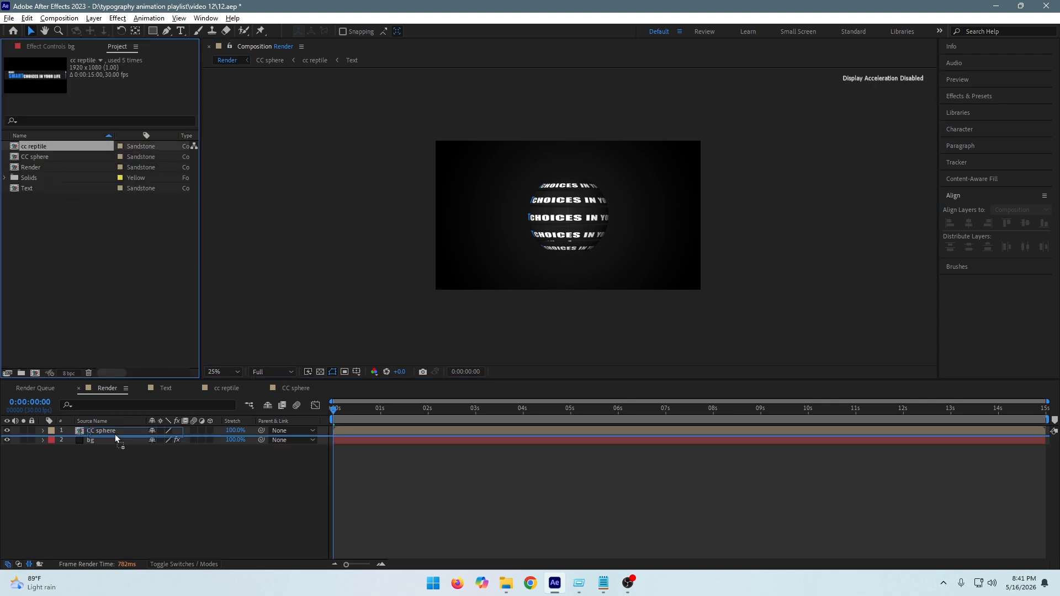
{"action": "left_click_drag", "start_coordinate": [114, 428], "coordinate": [105, 447]}
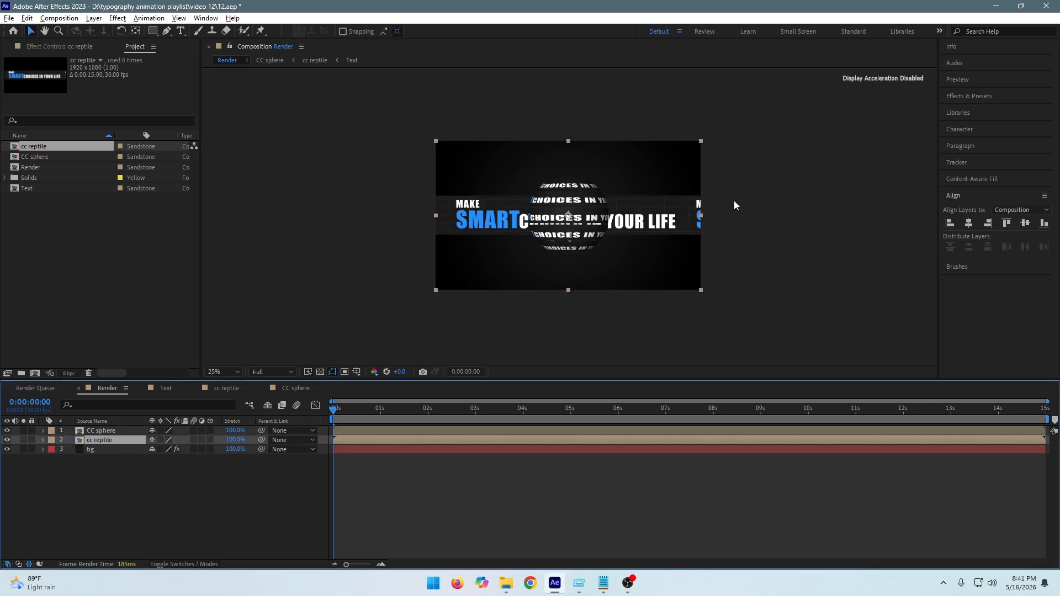
{"action": "left_click_drag", "start_coordinate": [652, 226], "coordinate": [659, 223]}
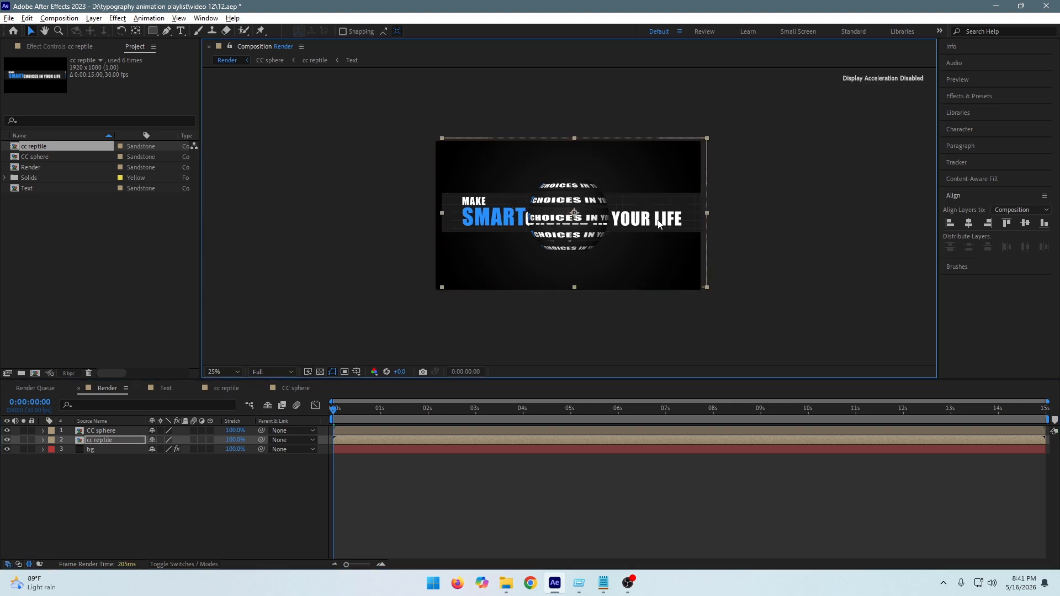
{"action": "key", "text": "ctrl+z"}
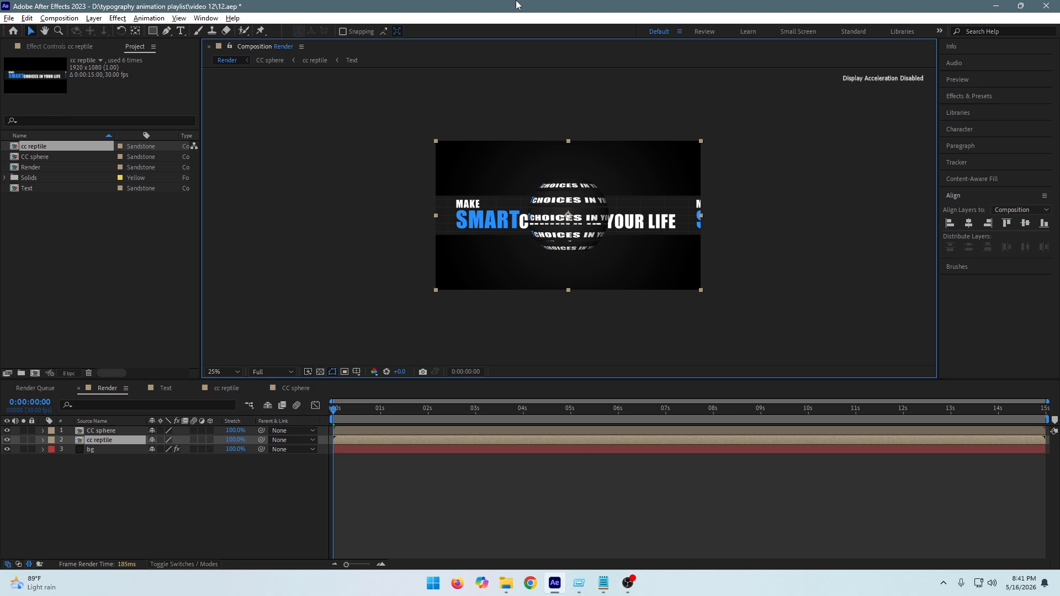
- Apply a Drop Shadow effect to the CC sphere layer
{"action": "key", "text": "period"}
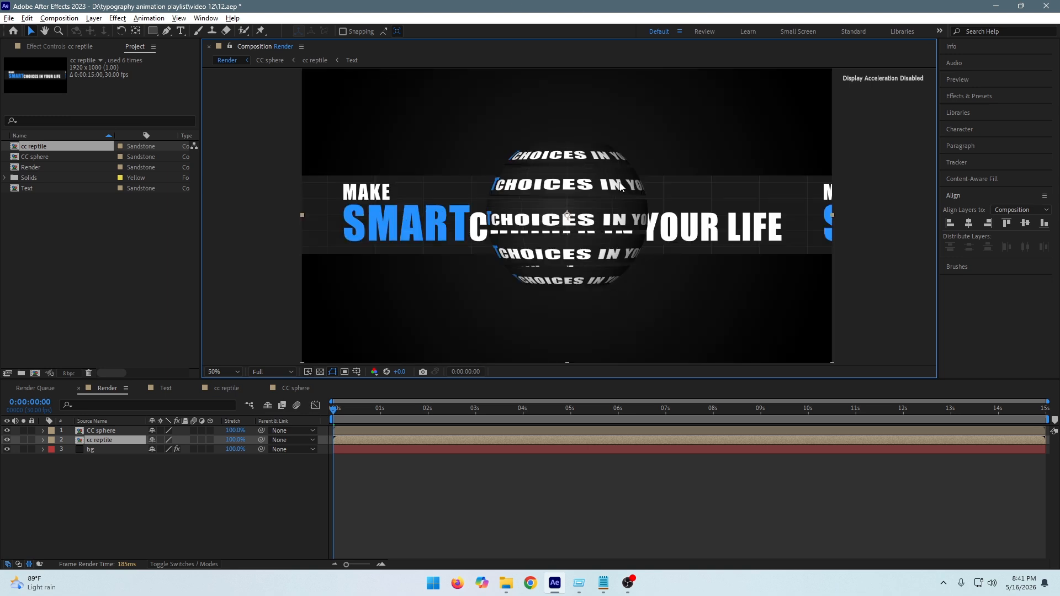
{"action": "key", "text": "comma"}
{"action": "key", "text": "period"}
{"action": "left_click", "coordinate": [112, 432]}
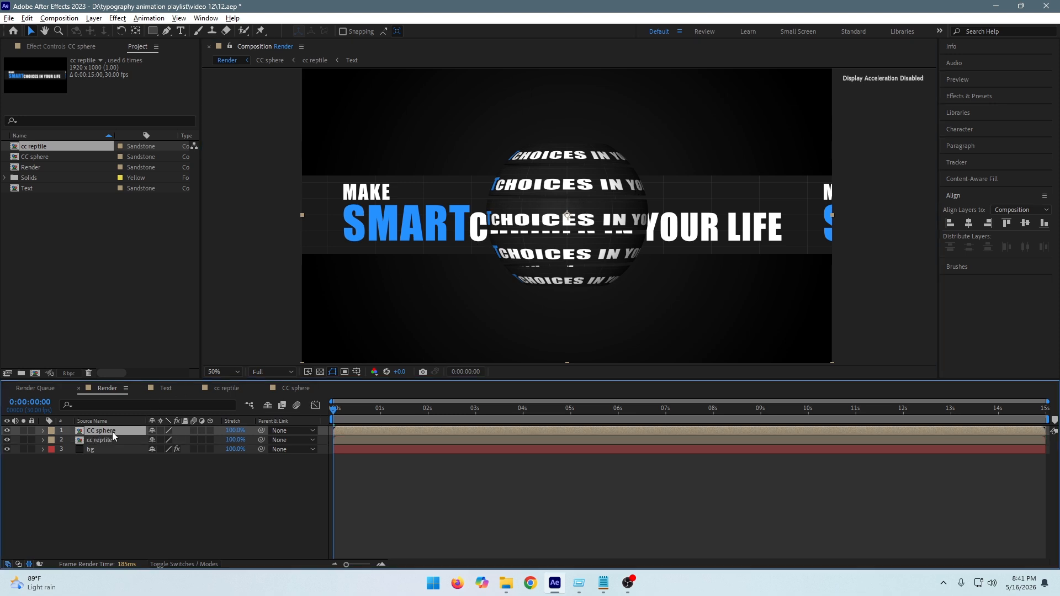
{"action": "key", "text": "ctrl+space"}
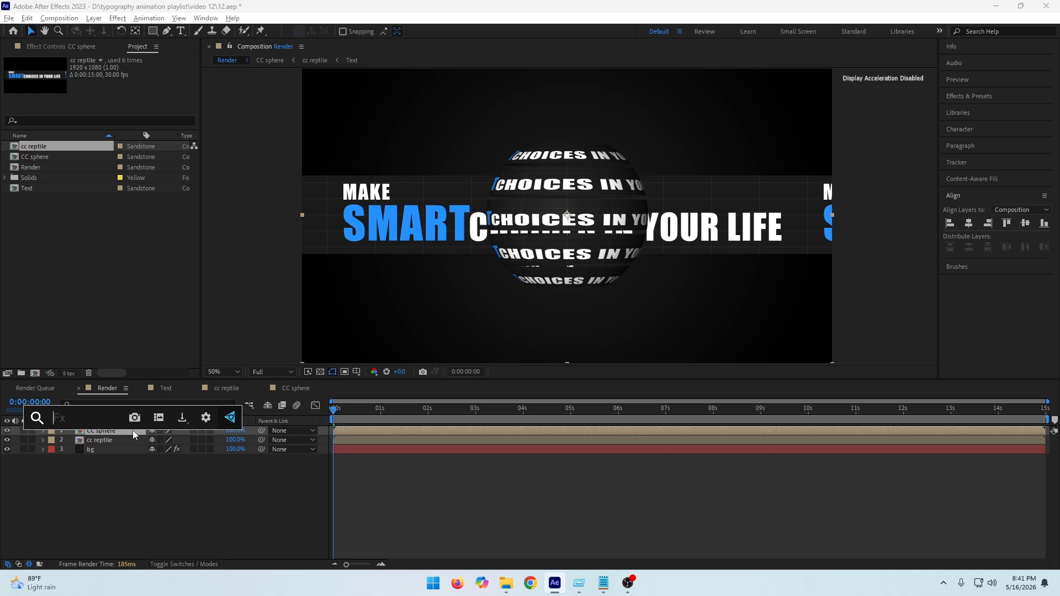
{"action": "type", "text": "dr"}
{"action": "key", "text": "Return"}
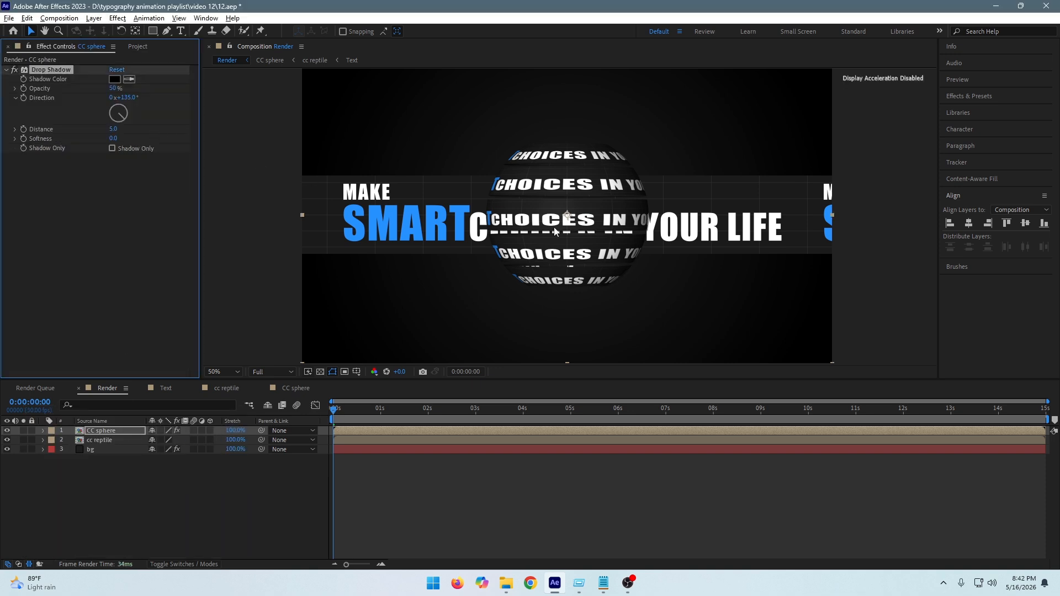
- Set the CC sphere's Drop Shadow Opacity to 63% and its Direction to 0°
{"action": "scroll", "coordinate": [633, 220], "scroll_direction": "up", "scroll_amount": 1}
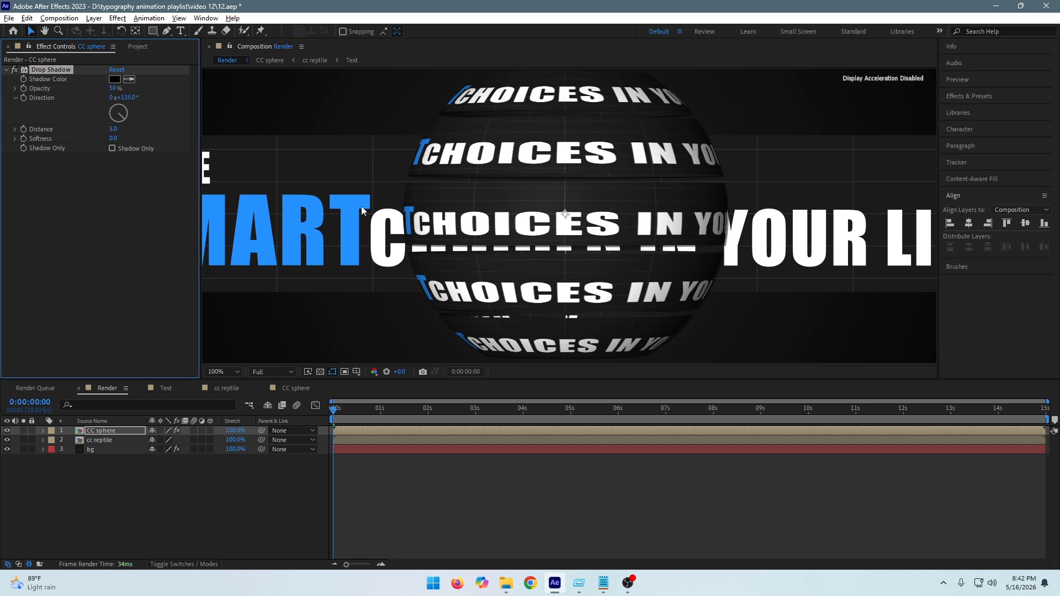
{"action": "left_click_drag", "start_coordinate": [110, 93], "coordinate": [133, 91]}
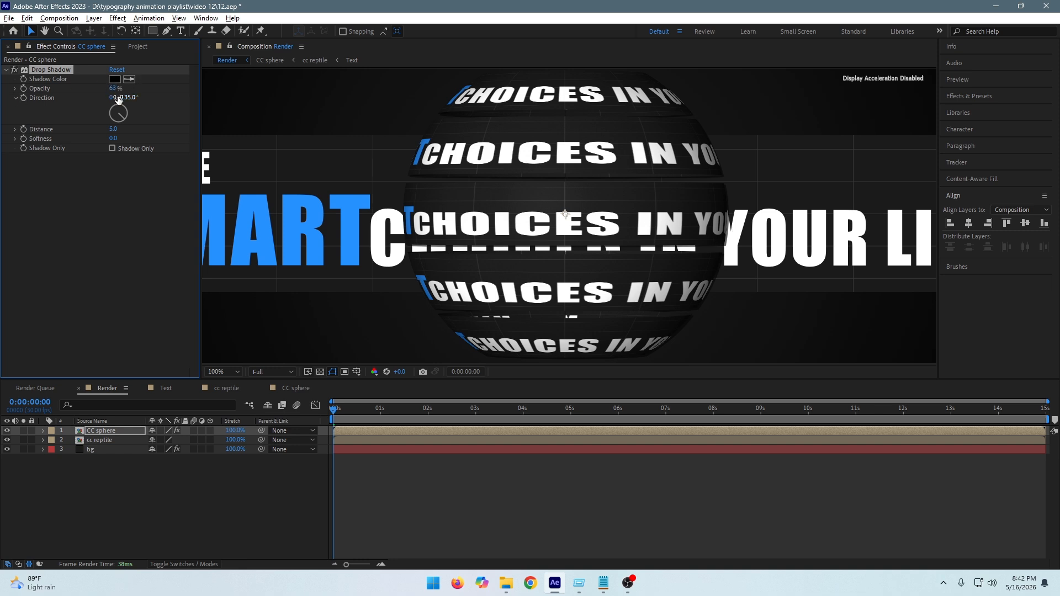
{"action": "left_click", "coordinate": [128, 96]}
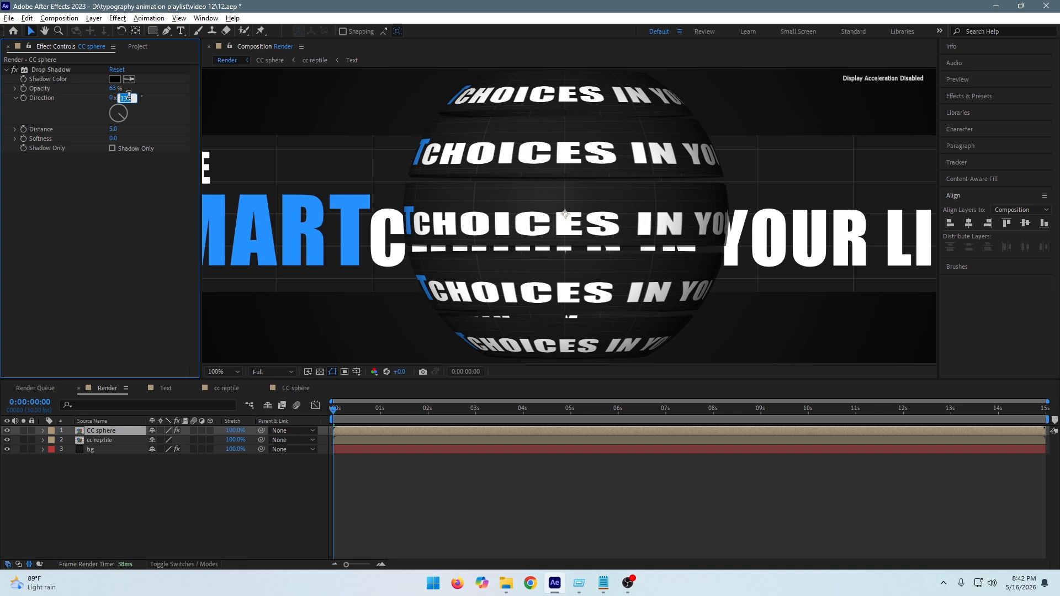
{"action": "type", "text": "0"}
{"action": "key", "text": "Return"}
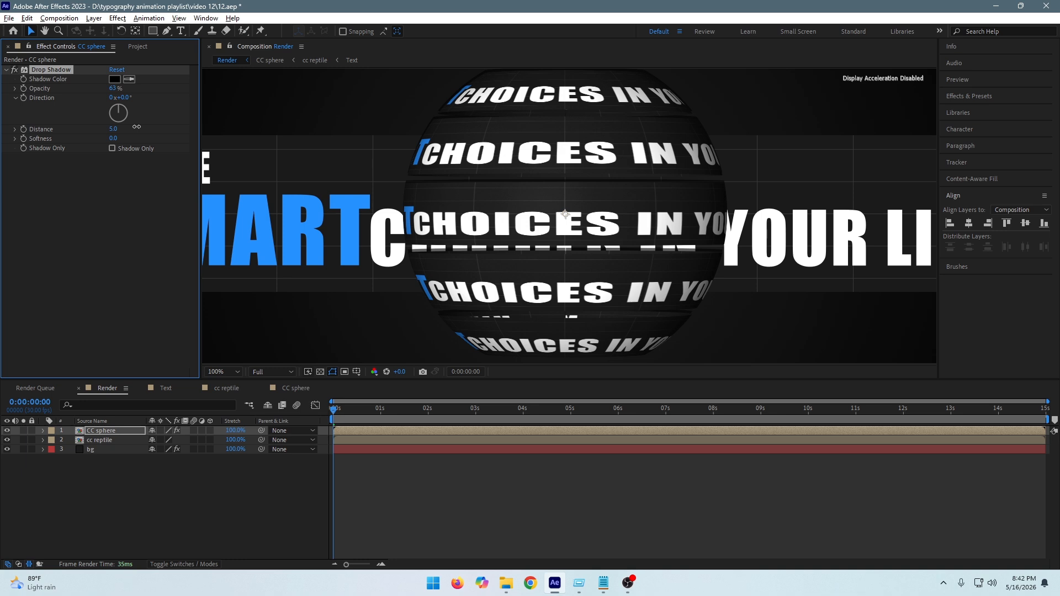
- Try different Distance values for the CC sphere's Drop Shadow and set it to 0
{"action": "left_click", "coordinate": [113, 129]}
{"action": "type", "text": "52"}
{"action": "key", "text": "Return"}
{"action": "left_click_drag", "start_coordinate": [137, 129], "coordinate": [114, 133]}
{"action": "left_click", "coordinate": [115, 132]}
{"action": "type", "text": "0"}
{"action": "key", "text": "Return"}
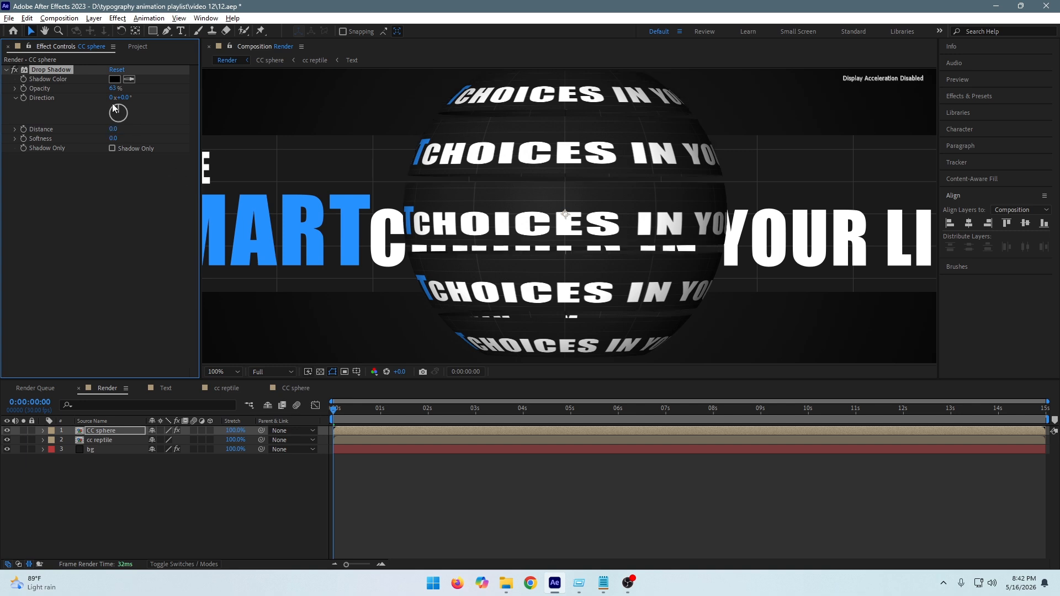
- Set the CC sphere's Drop Shadow to 74% Opacity, 24 Distance and 149 Softness
{"action": "left_click_drag", "start_coordinate": [116, 92], "coordinate": [126, 86]}
{"action": "left_click_drag", "start_coordinate": [113, 128], "coordinate": [125, 127]}
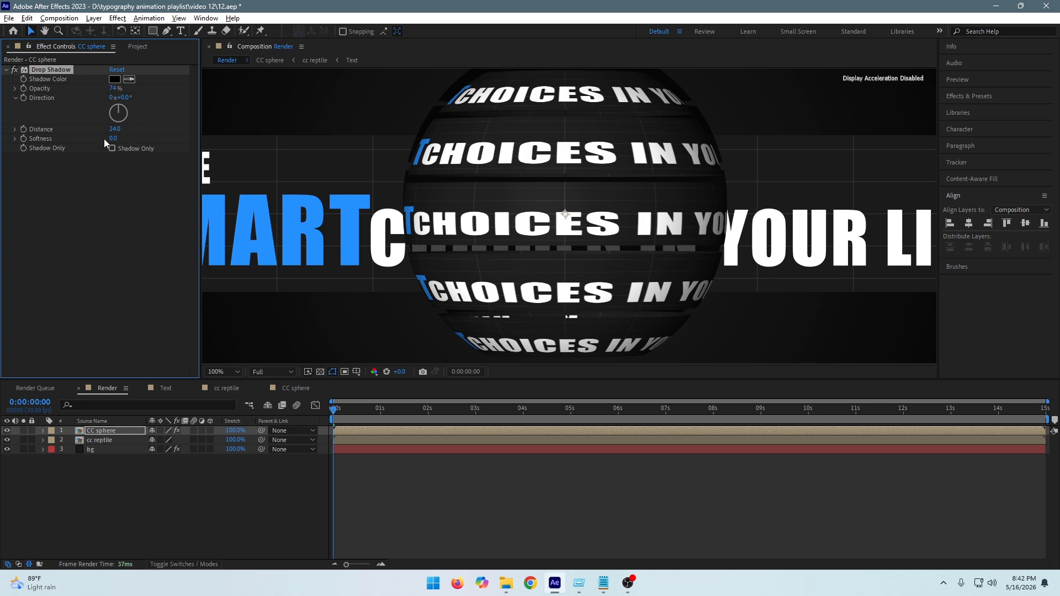
{"action": "left_click_drag", "start_coordinate": [128, 139], "coordinate": [167, 135]}
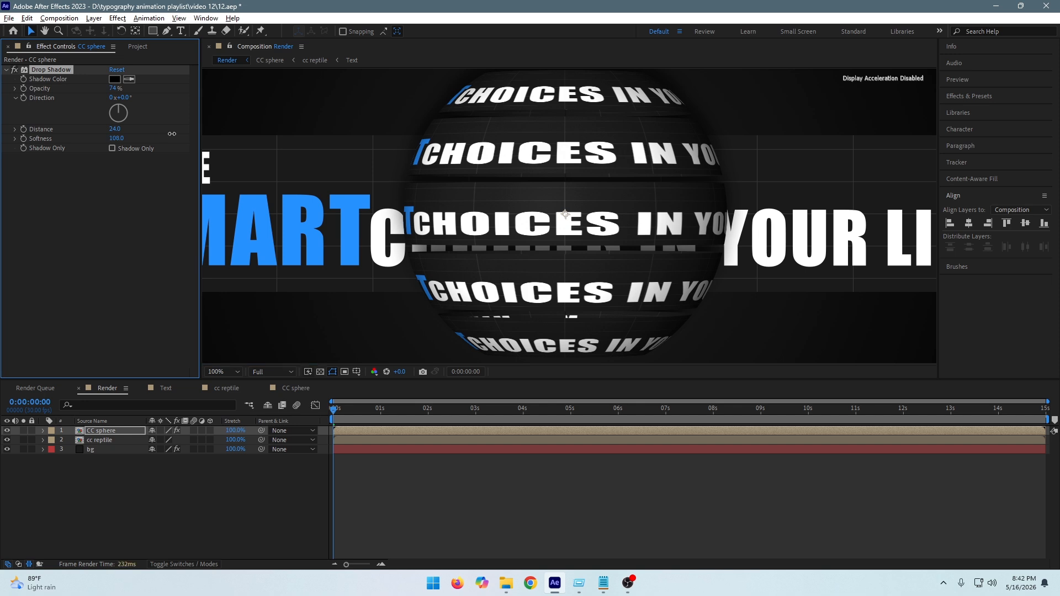
- Set the Opacity of the CC sphere's Drop Shadow to 50% and check the shadow around the sphere
{"action": "key", "text": "comma"}
{"action": "key", "text": "comma"}
{"action": "key", "text": "comma"}
{"action": "key", "text": "comma"}
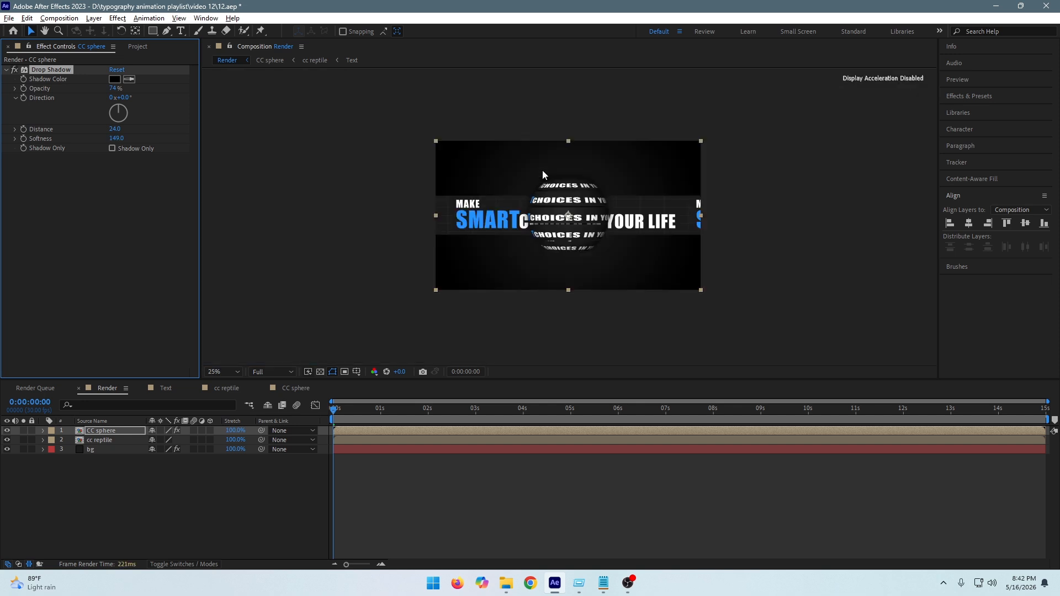
{"action": "key", "text": "period"}
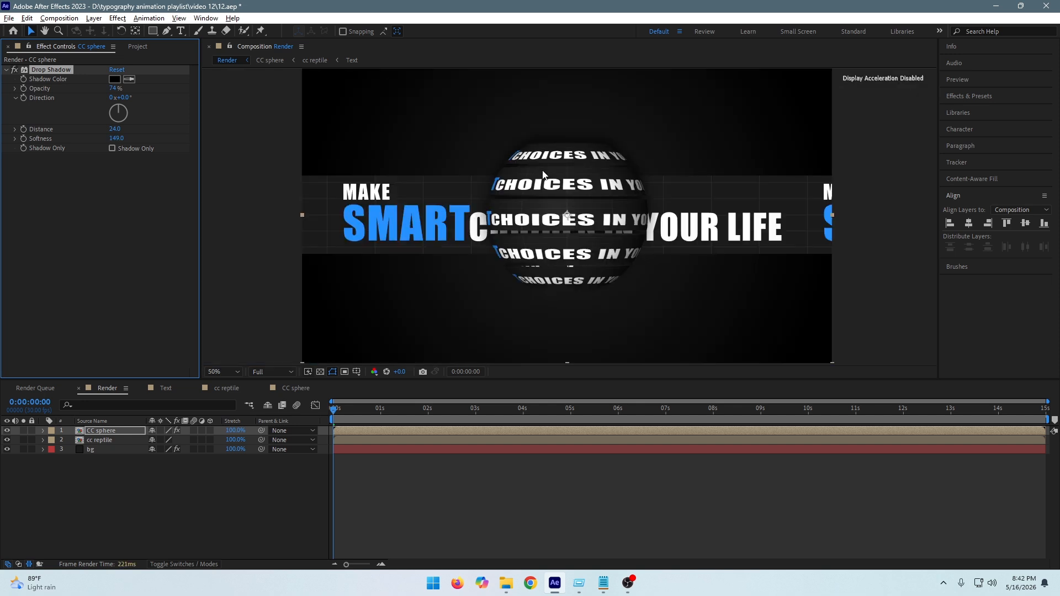
{"action": "left_click", "coordinate": [115, 89]}
{"action": "type", "text": "50"}
{"action": "key", "text": "Return"}
{"action": "scroll", "coordinate": [608, 233], "scroll_direction": "down", "scroll_amount": 2}
{"action": "scroll", "coordinate": [609, 232], "scroll_direction": "up", "scroll_amount": 2}
{"action": "scroll", "coordinate": [609, 232], "scroll_direction": "down", "scroll_amount": 2}
{"action": "scroll", "coordinate": [608, 232], "scroll_direction": "up", "scroll_amount": 2}
{"action": "scroll", "coordinate": [608, 233], "scroll_direction": "down", "scroll_amount": 1}
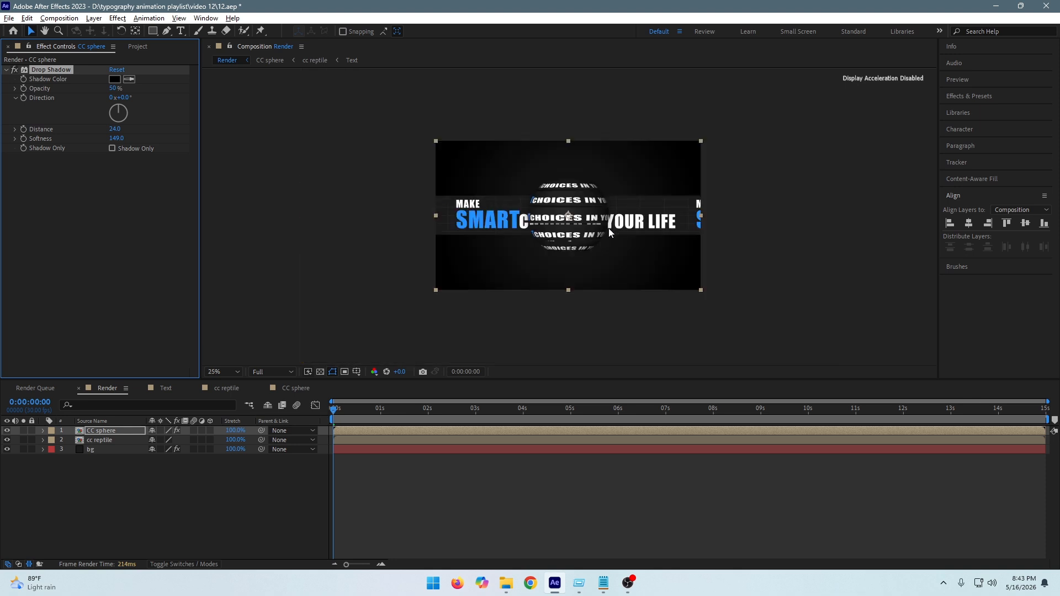
{"action": "scroll", "coordinate": [545, 231], "scroll_direction": "up", "scroll_amount": 1}
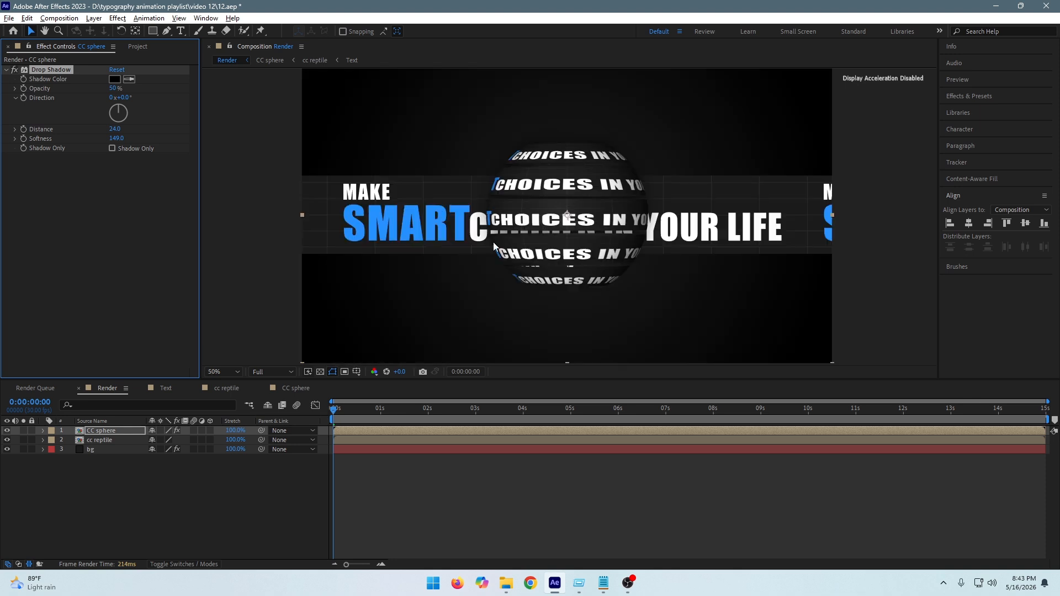
- Apply the CC Smear effect to the cc reptile layer
{"action": "left_click", "coordinate": [102, 440]}
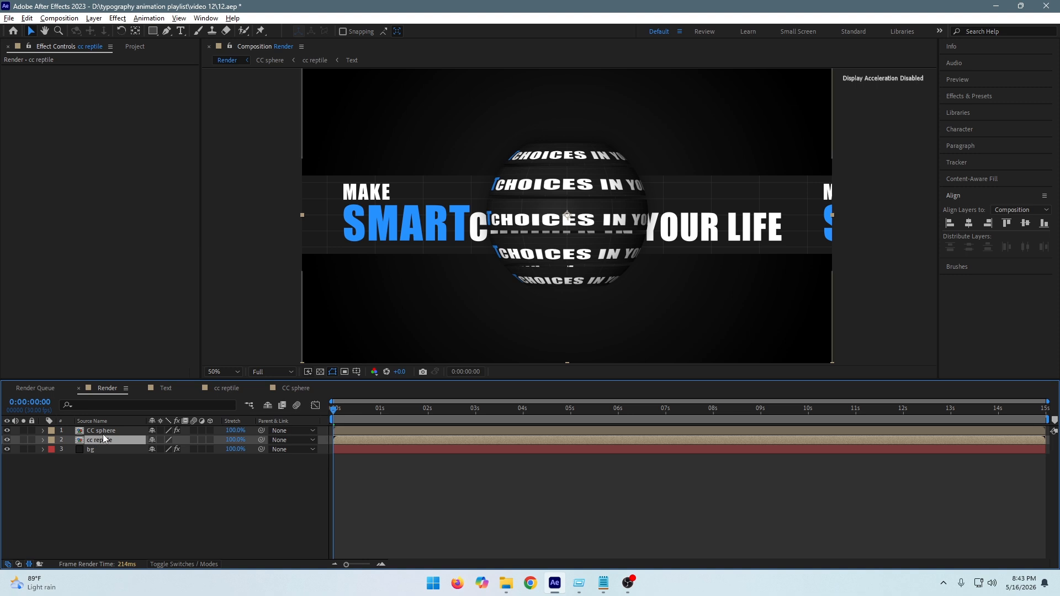
{"action": "key", "text": "ctrl+space"}
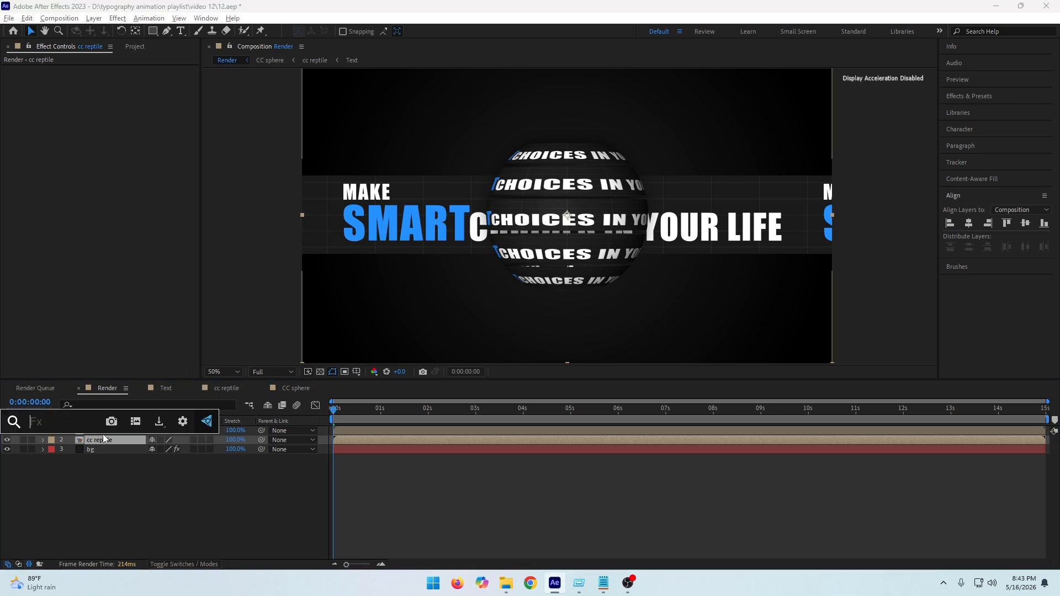
{"action": "type", "text": "cc "}
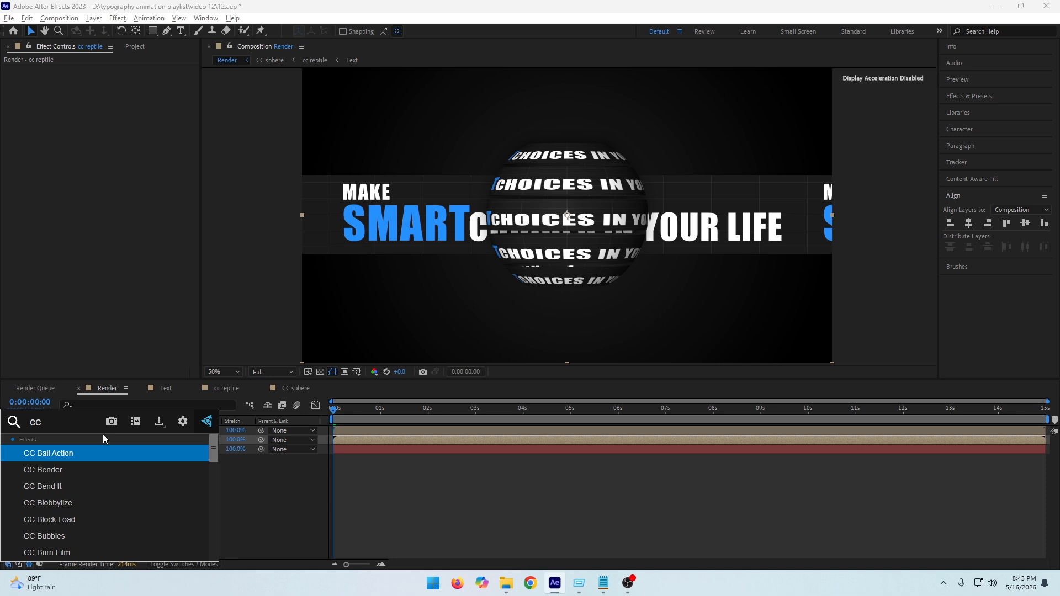
{"action": "type", "text": "m"}
{"action": "key", "text": "BackSpace"}
{"action": "type", "text": "s"}
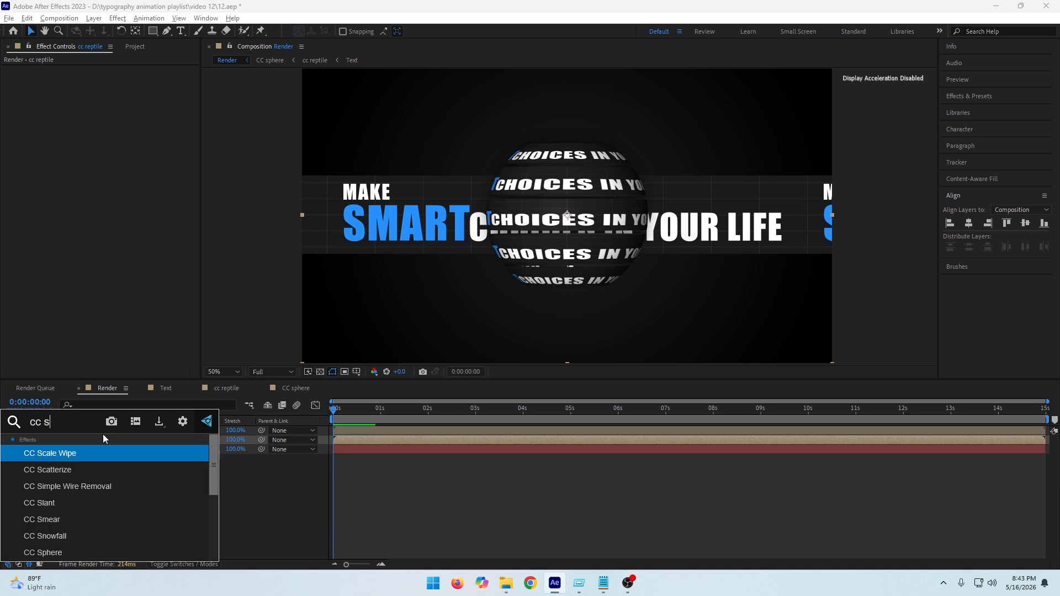
{"action": "type", "text": "m"}
{"action": "key", "text": "Return"}
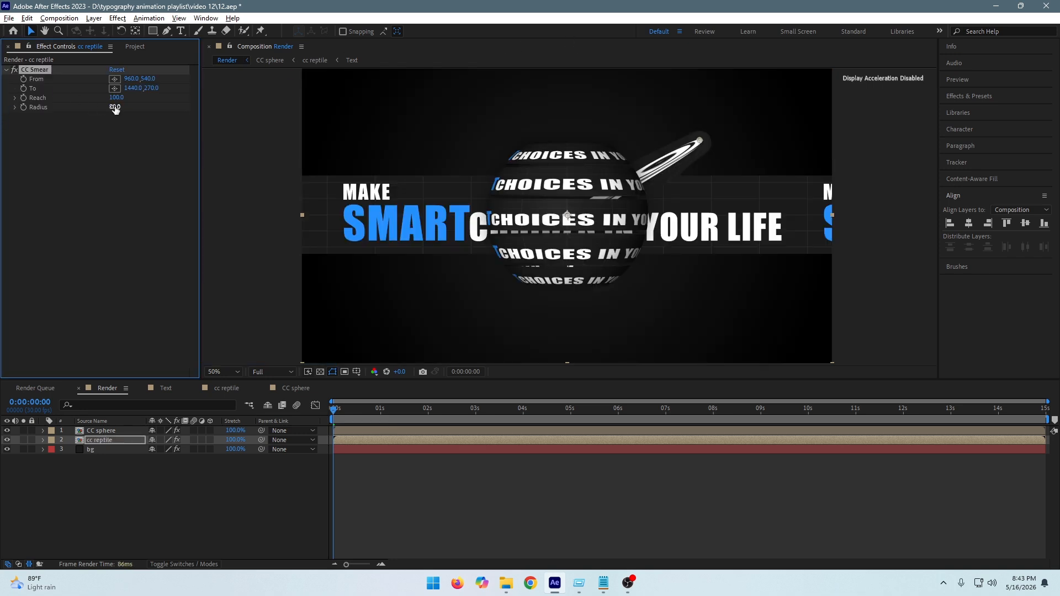
- Adjust CC Smear on the cc reptile layer: To point at about 962, 546, Radius 549 and Reach about 587
{"action": "left_click_drag", "start_coordinate": [115, 106], "coordinate": [269, 87]}
{"action": "mouse_move", "coordinate": [700, 141]}
{"action": "left_mouse_down"}
{"action": "mouse_move", "coordinate": [628, 168]}
{"action": "mouse_move", "coordinate": [567, 210]}
{"action": "mouse_move", "coordinate": [569, 281]}
{"action": "mouse_move", "coordinate": [571, 214]}
{"action": "left_mouse_up"}
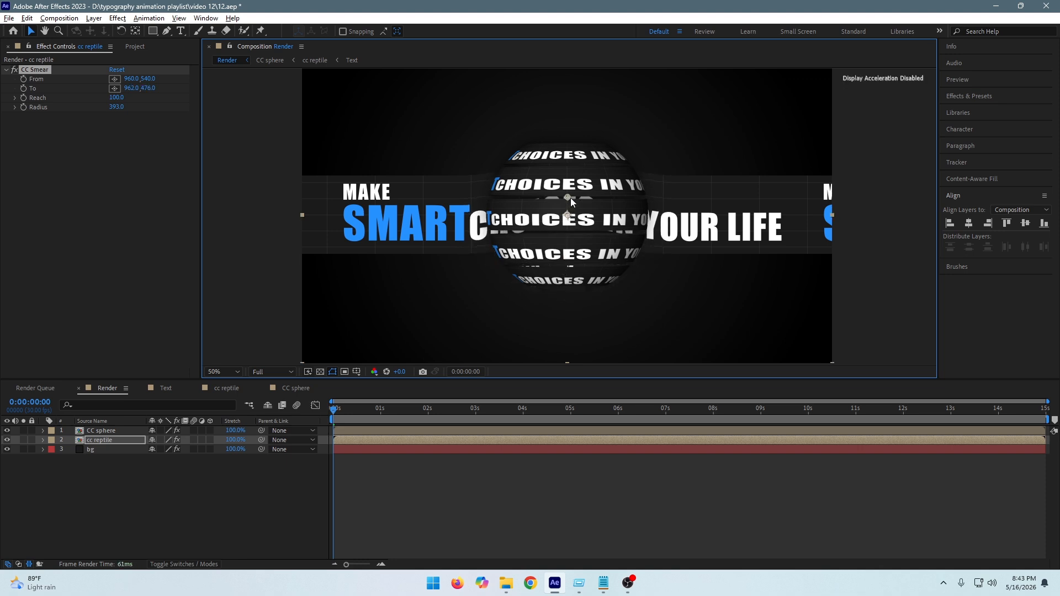
{"action": "left_click_drag", "start_coordinate": [149, 88], "coordinate": [183, 93]}
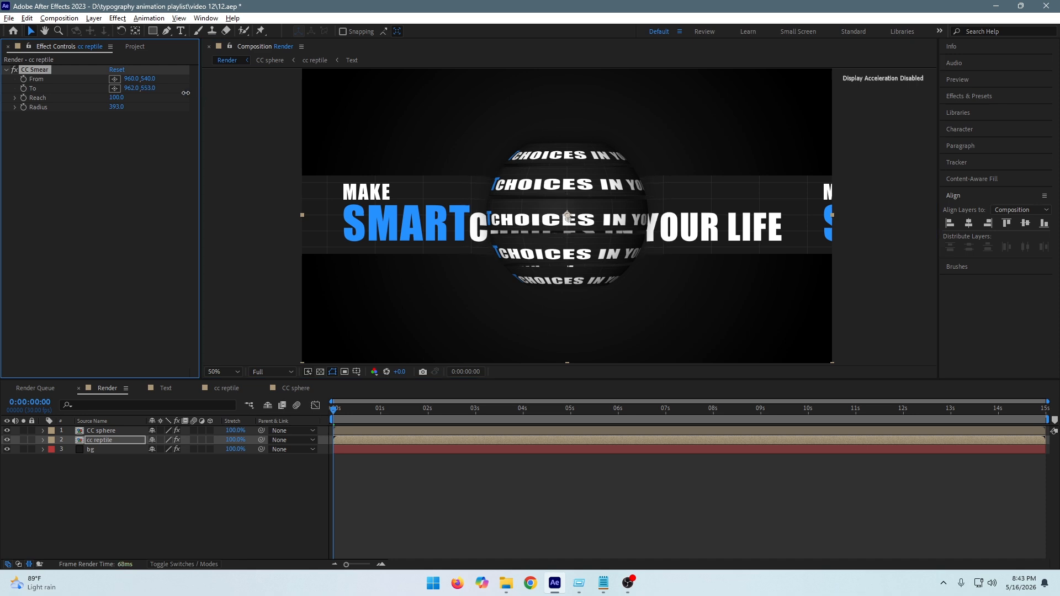
{"action": "left_click_drag", "start_coordinate": [116, 104], "coordinate": [182, 104]}
{"action": "left_click_drag", "start_coordinate": [116, 100], "coordinate": [159, 97]}
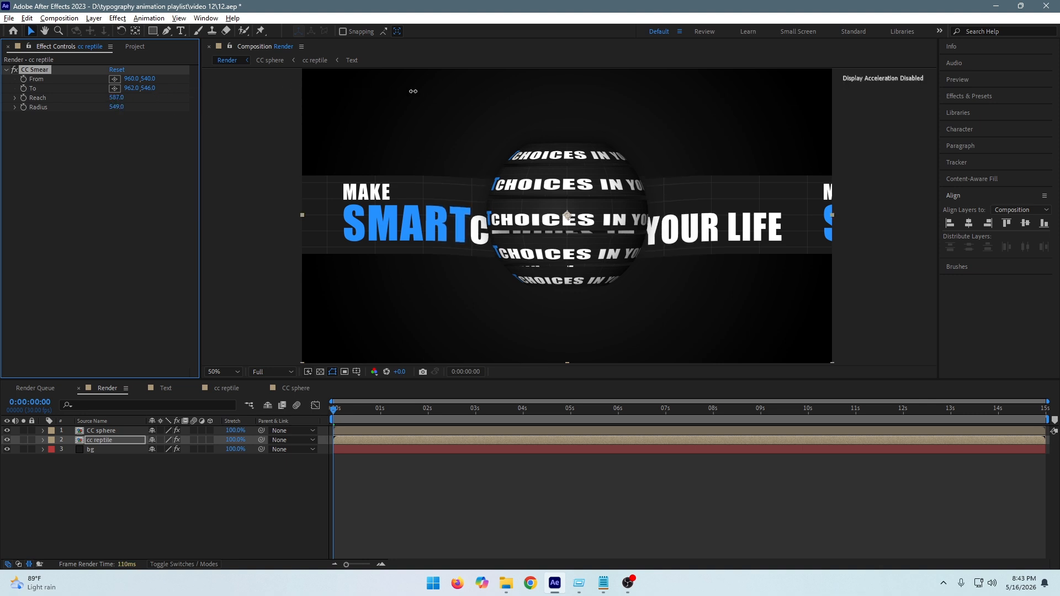